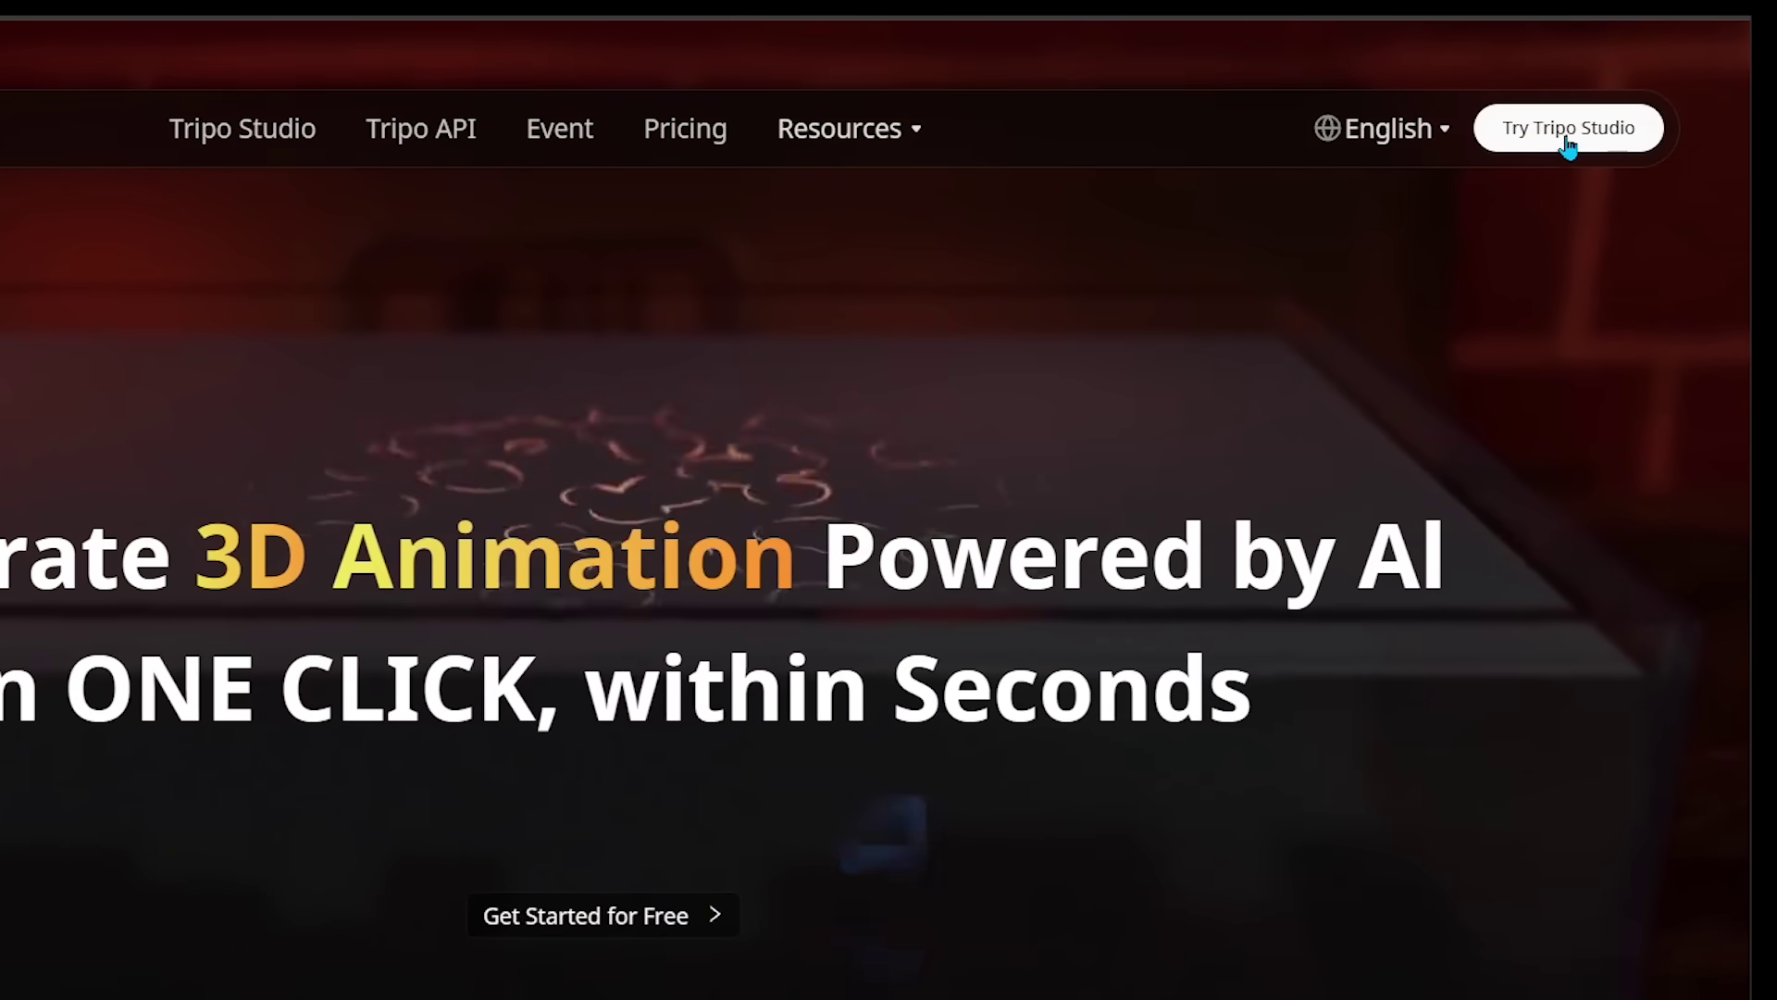
Enter Tripo Studio from the Tripo website, log in to the account and open the 3D model generation workspace.
{"action": "left_click", "coordinate": [1567, 130]}
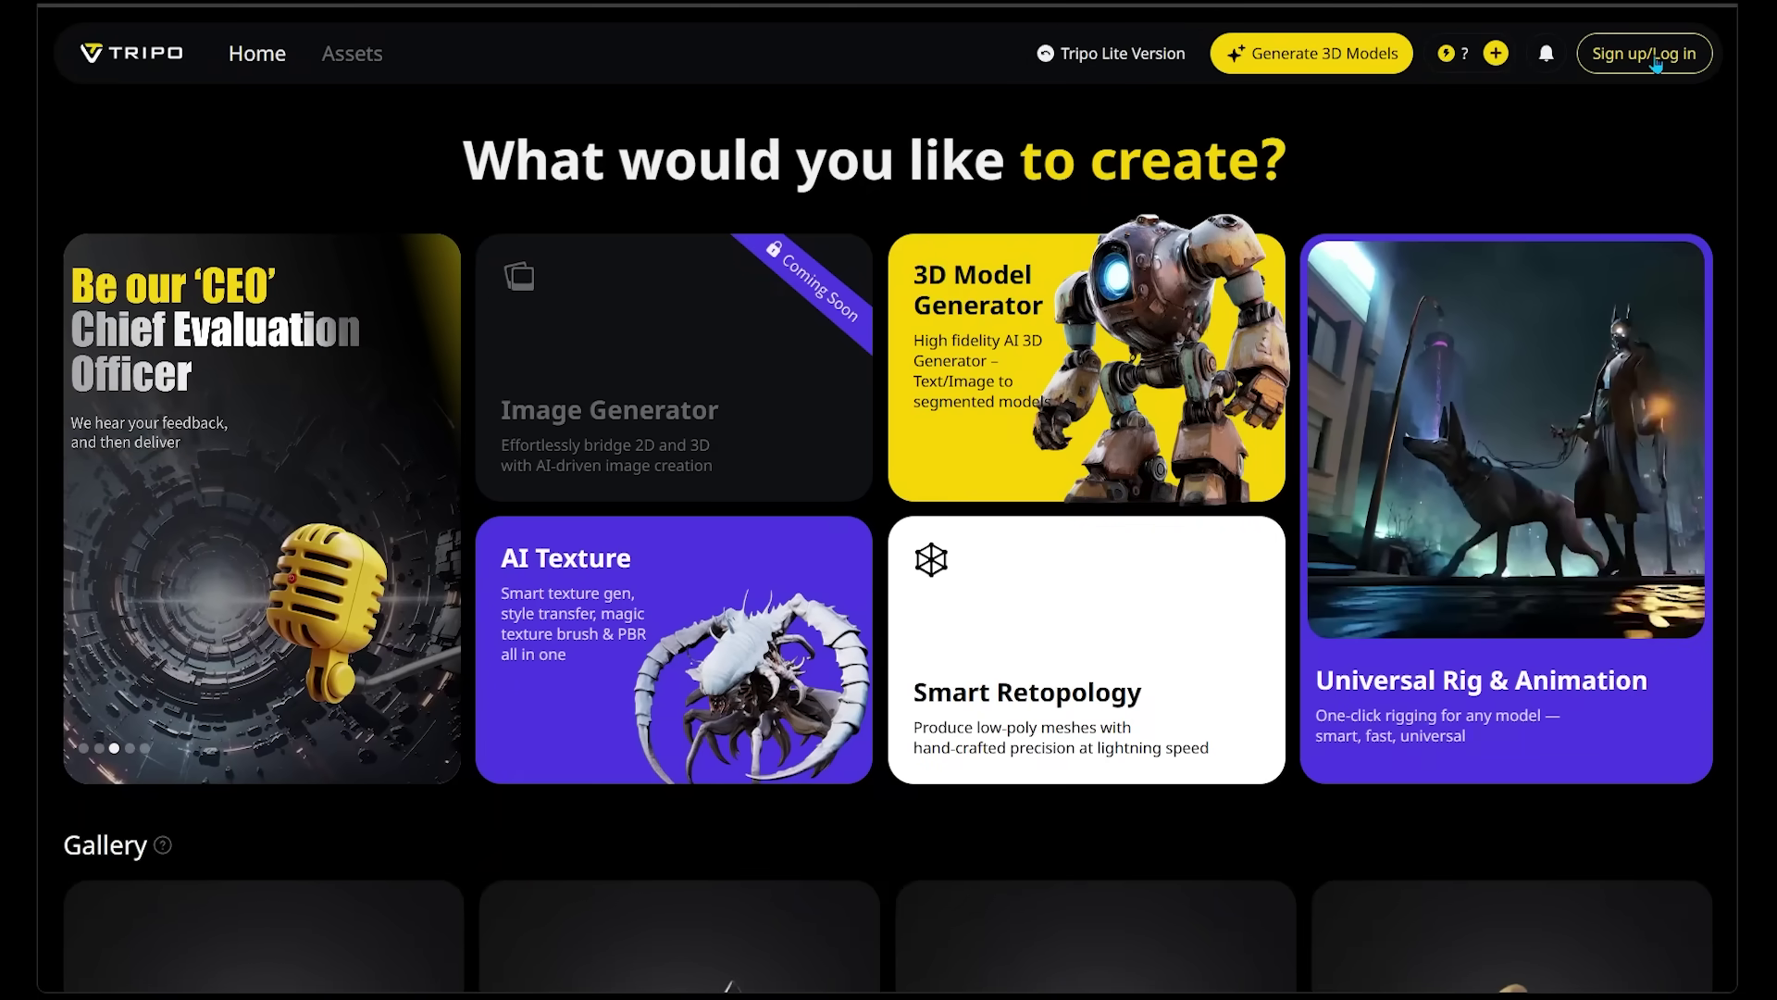
{"action": "left_click", "coordinate": [1656, 61]}
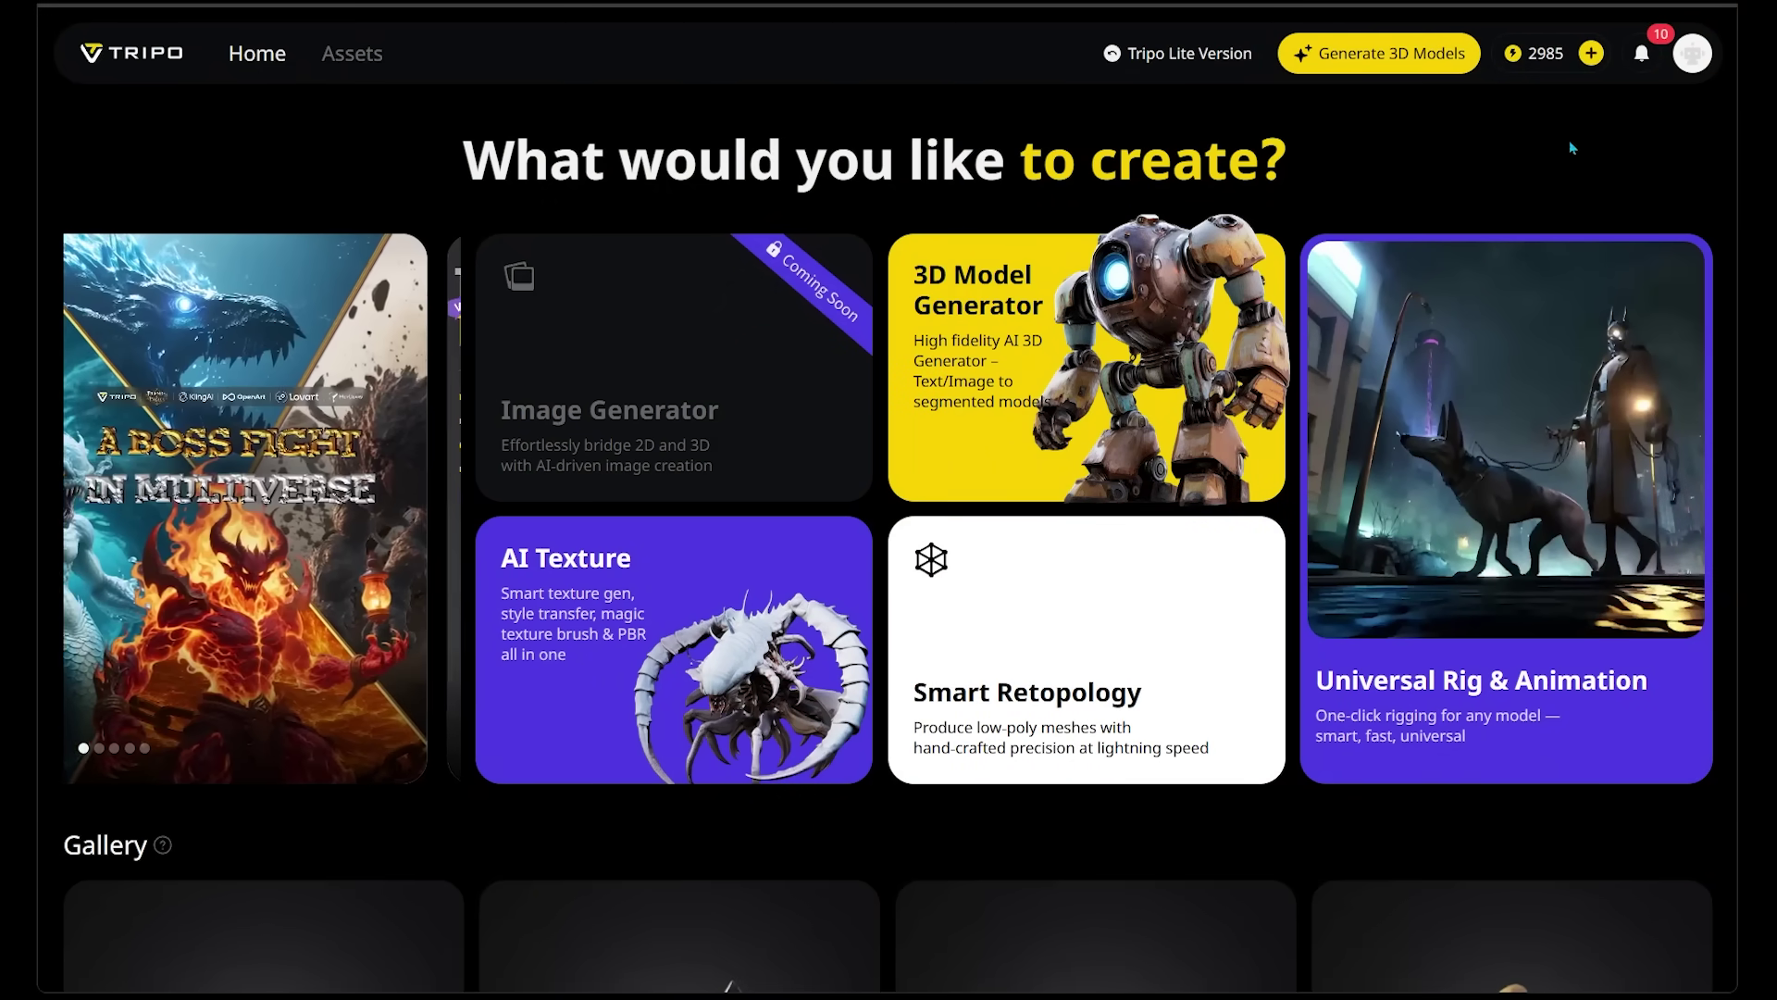
{"action": "left_click", "coordinate": [1410, 64]}
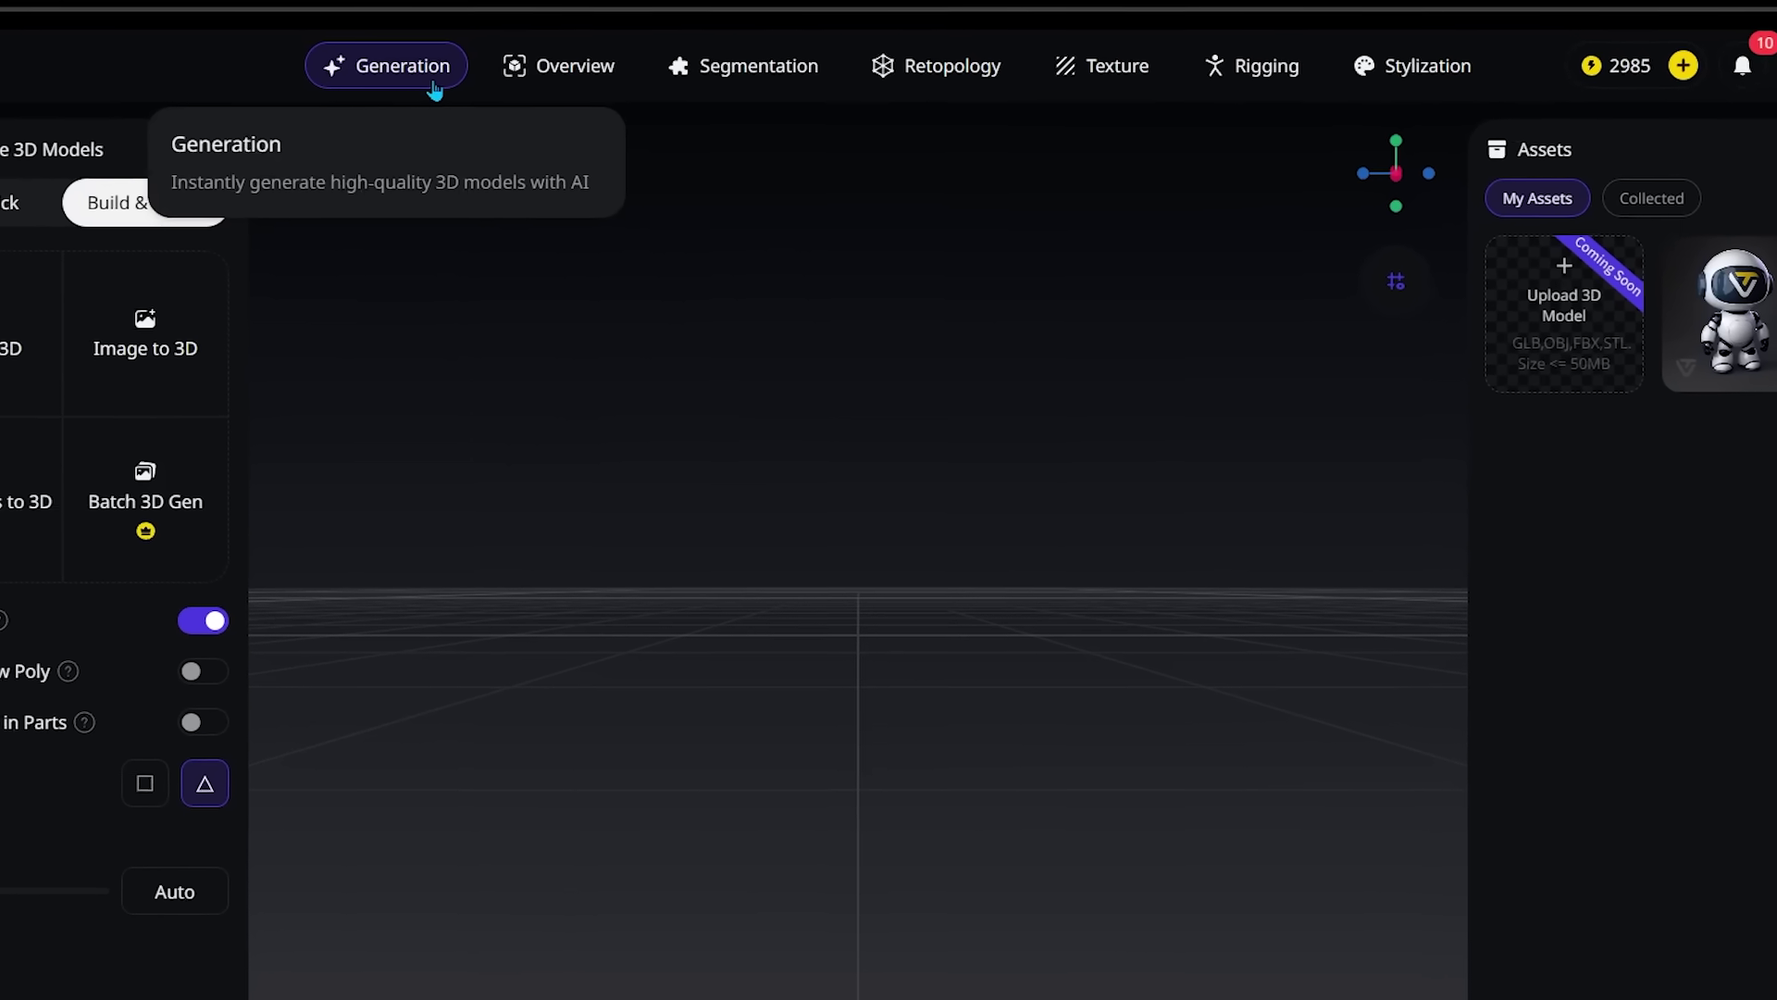
Look through the Overview, Segmentation, Retopology, Texture, Rigging and Stylization workspaces.
{"action": "left_click", "coordinate": [576, 63]}
{"action": "left_click", "coordinate": [774, 89]}
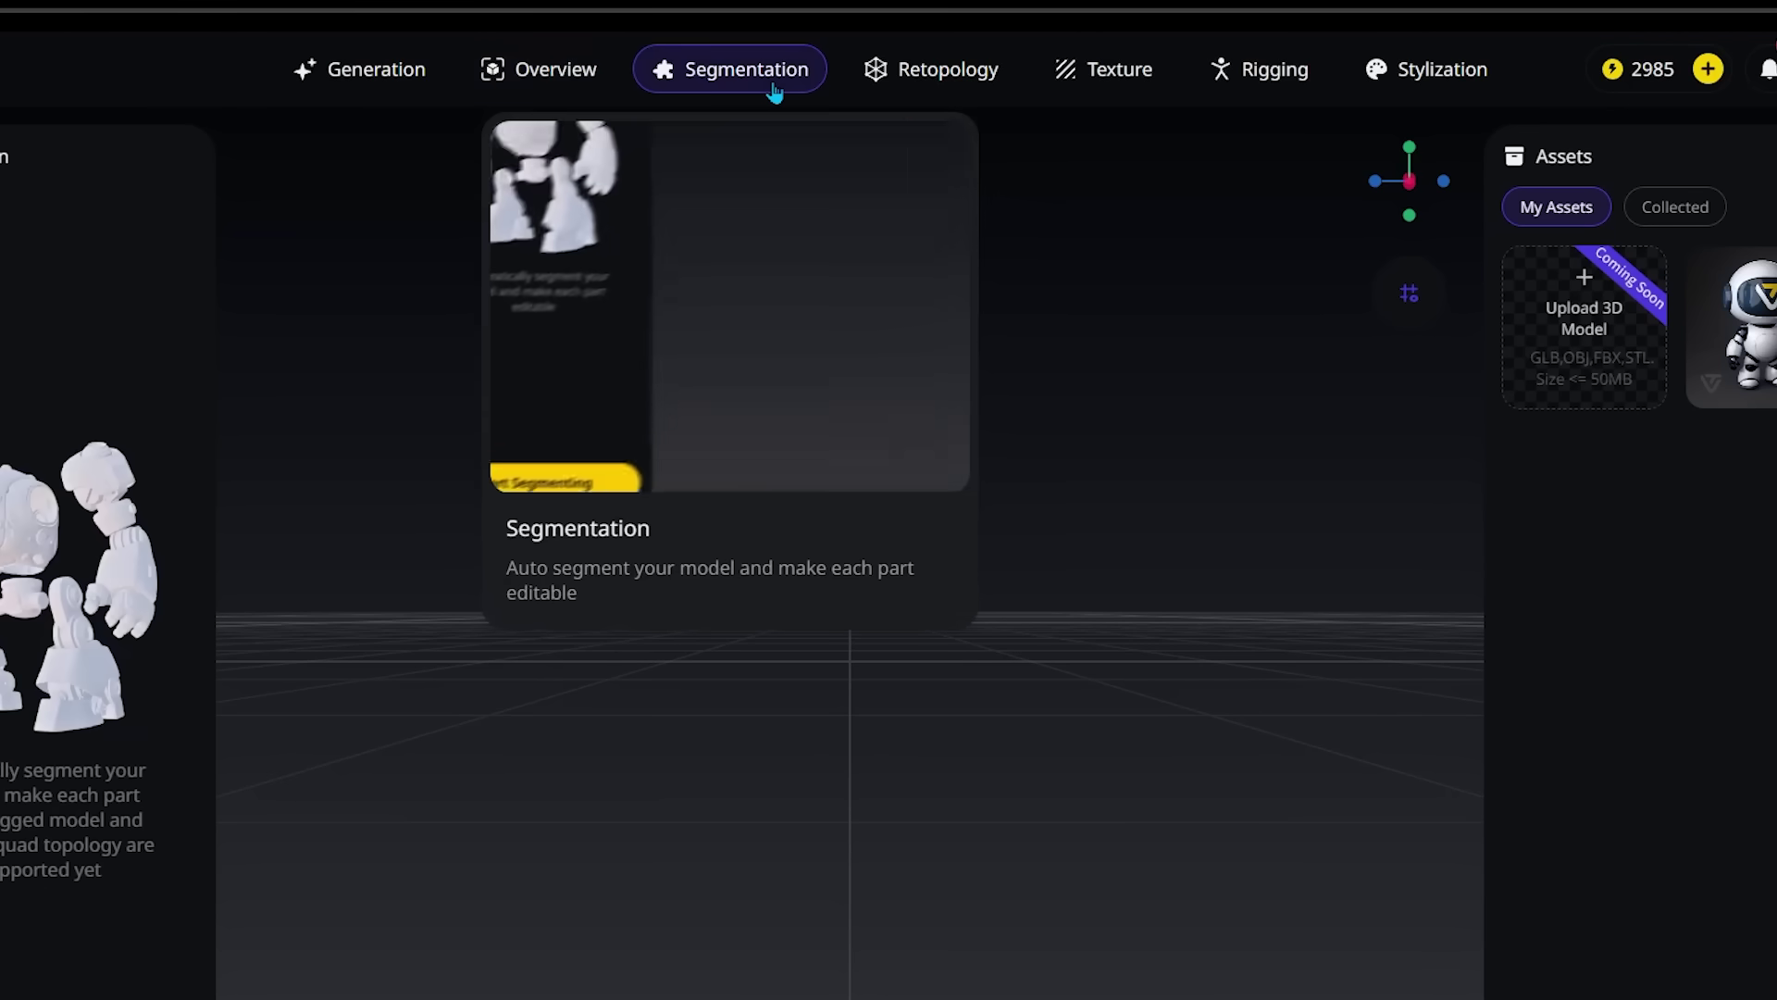
{"action": "left_click", "coordinate": [938, 89]}
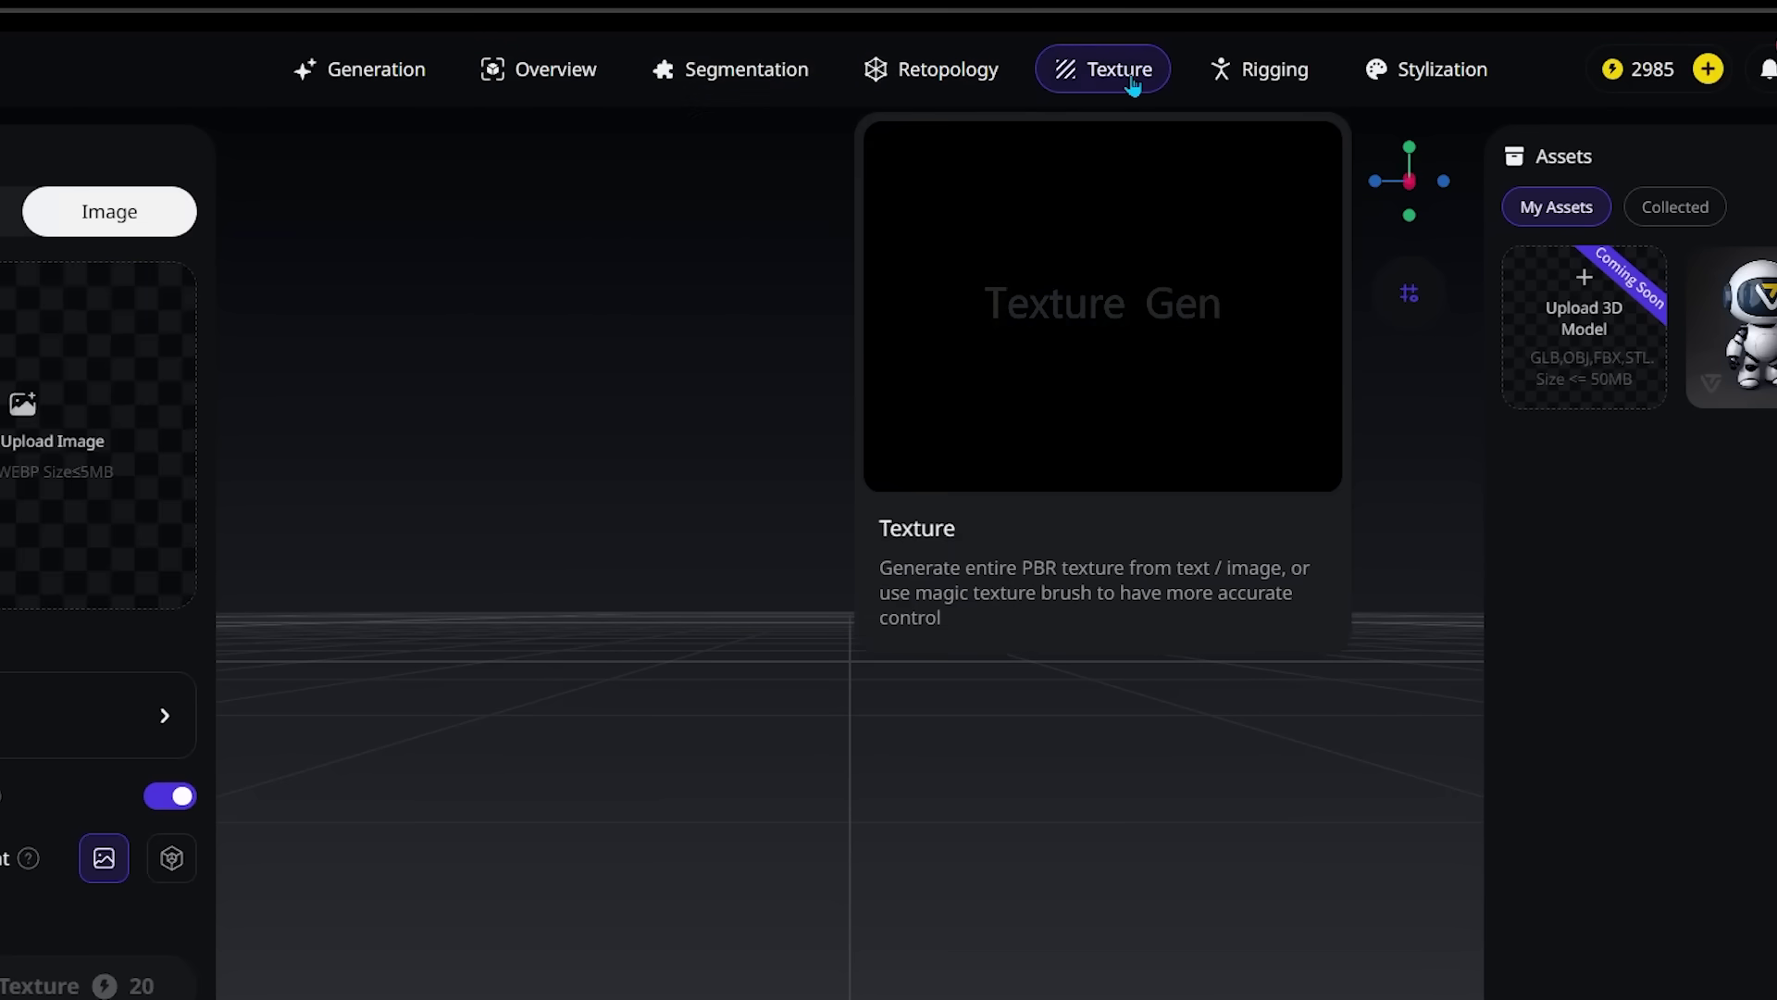
{"action": "left_click", "coordinate": [1291, 90]}
{"action": "left_click", "coordinate": [1410, 90]}
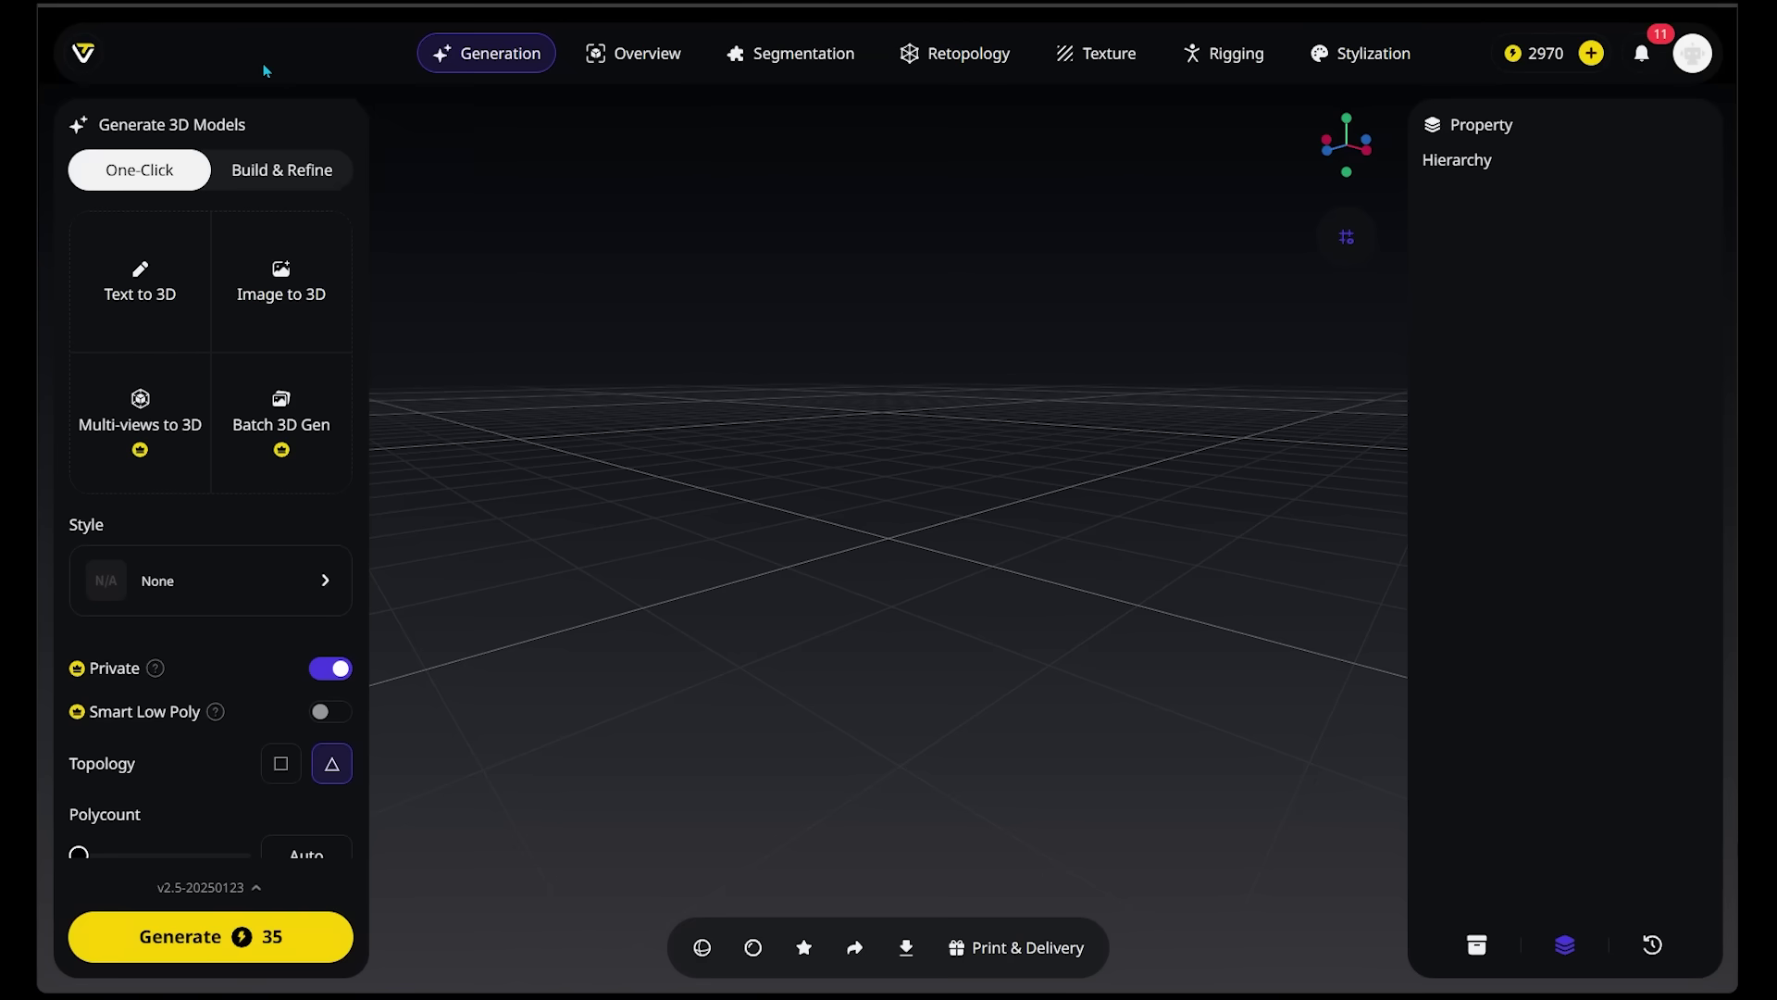
Choose One-Click generation from a single image and upload the teal dragon picture.
{"action": "left_click", "coordinate": [302, 174]}
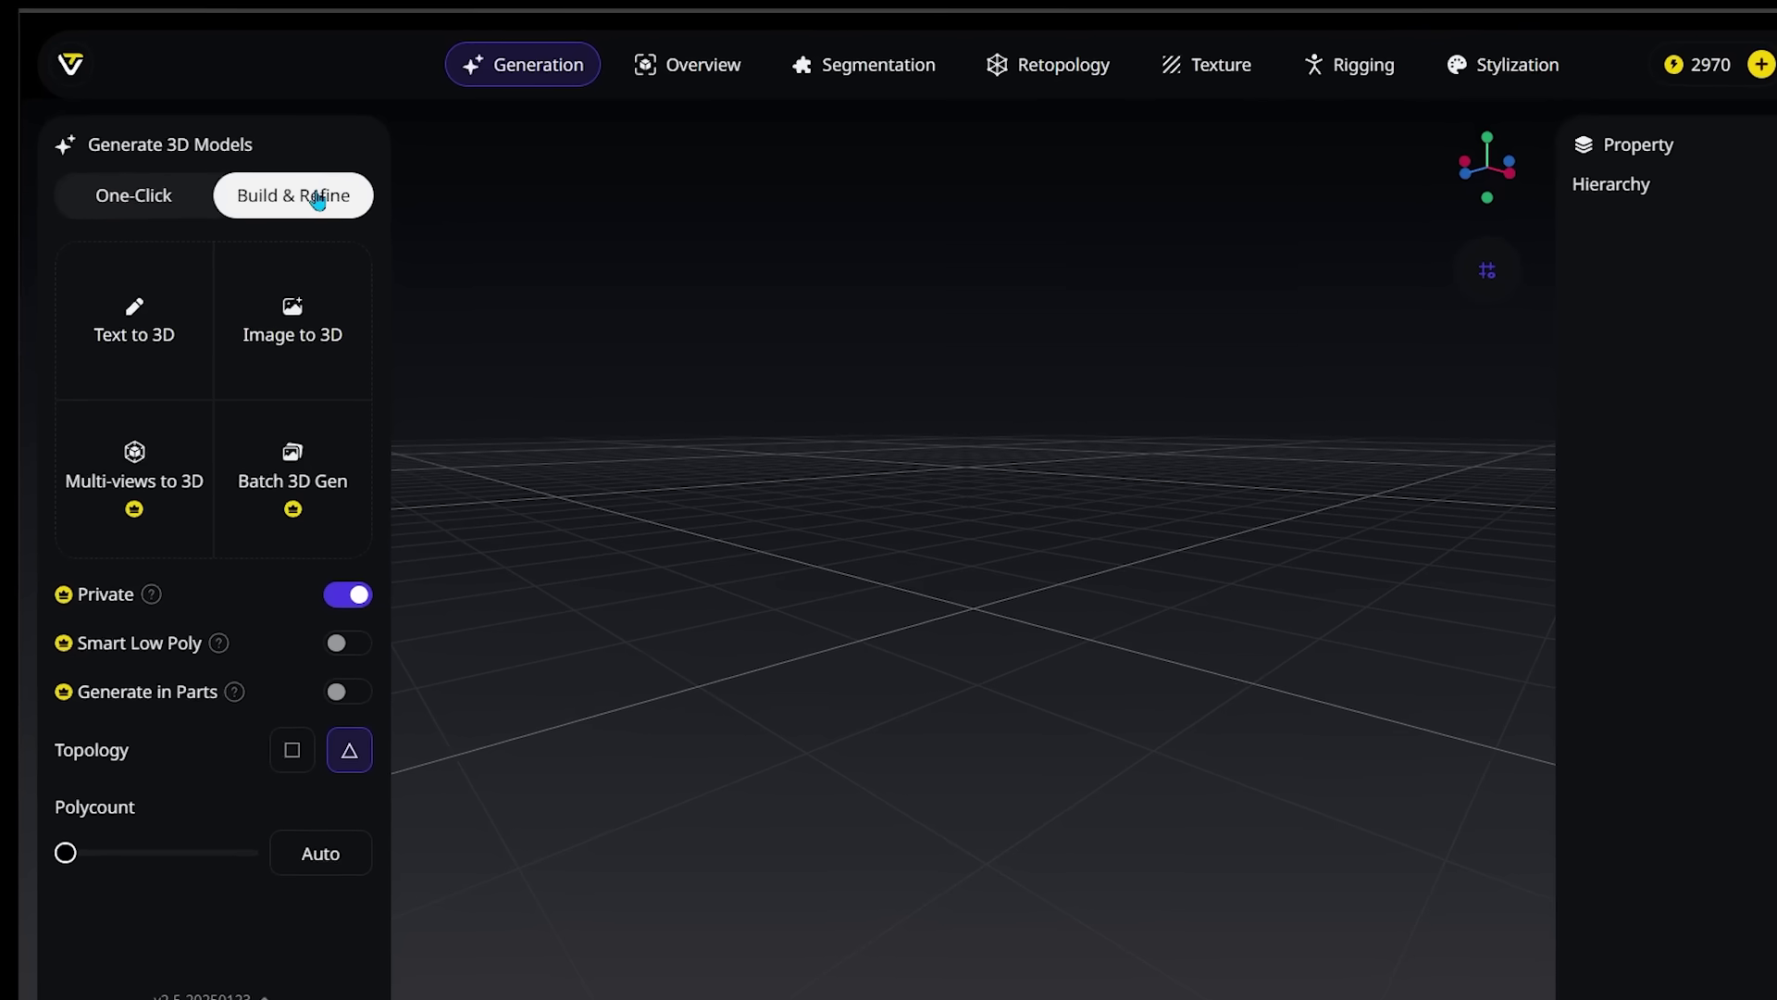
{"action": "left_click", "coordinate": [172, 199]}
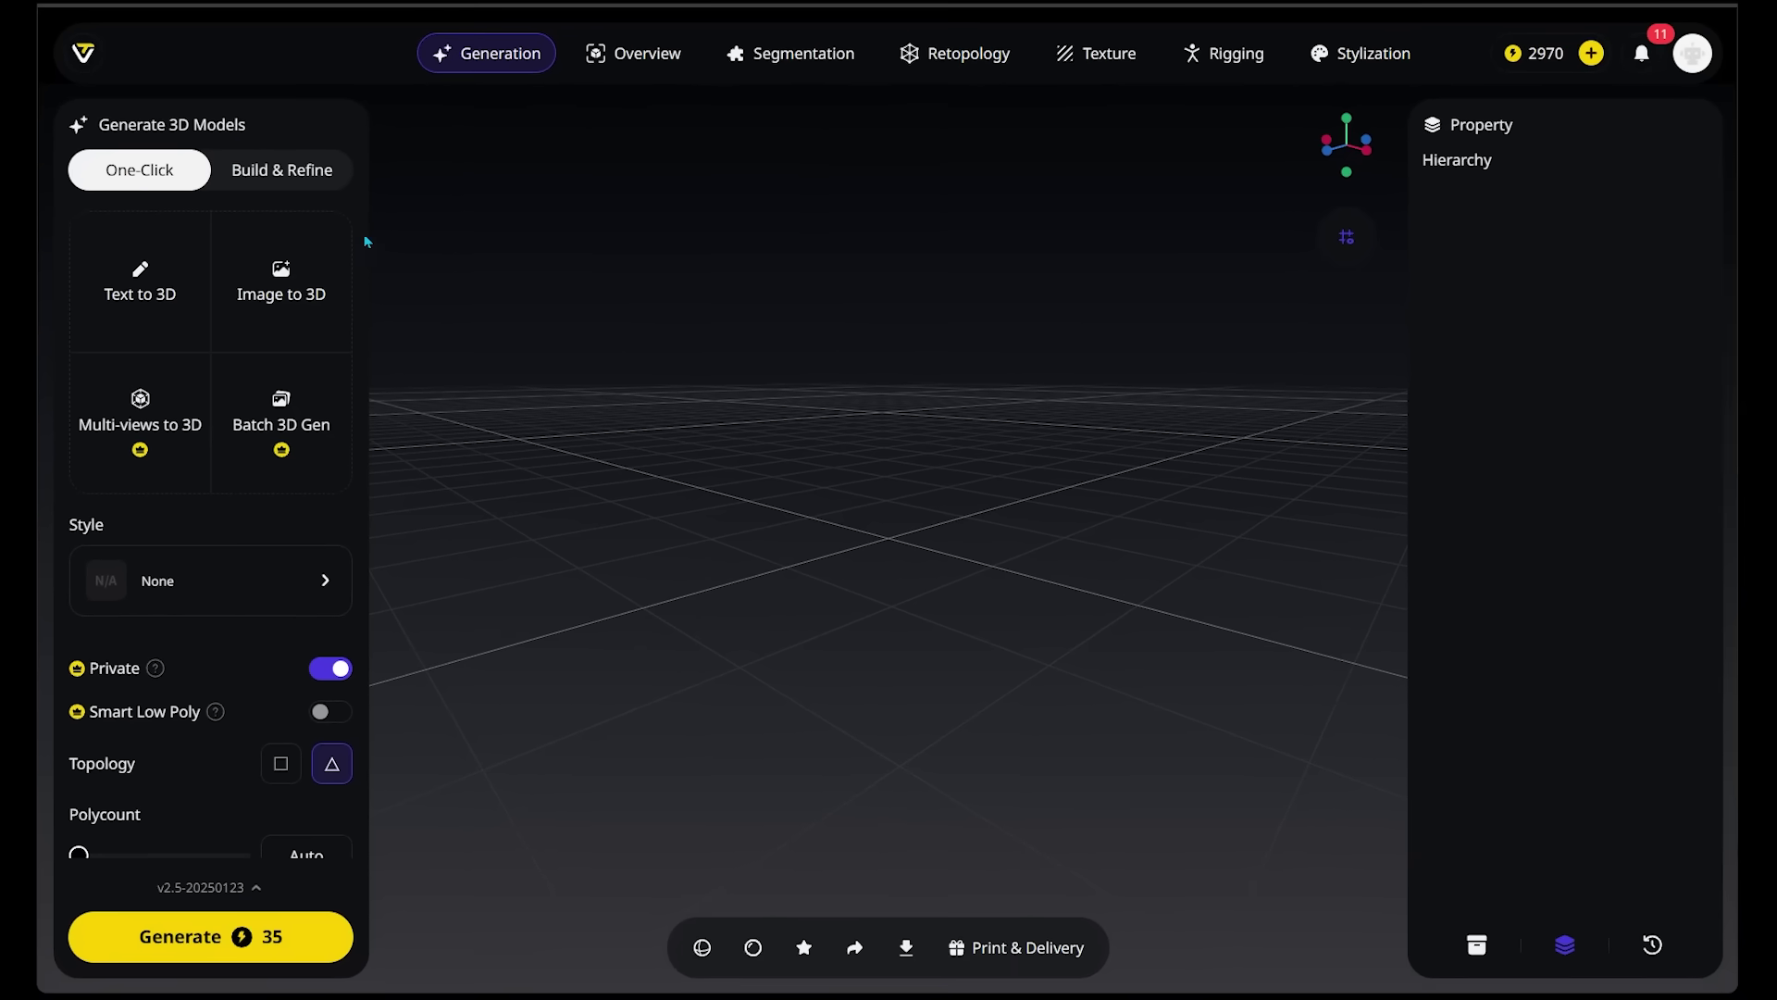
{"action": "left_click", "coordinate": [293, 295]}
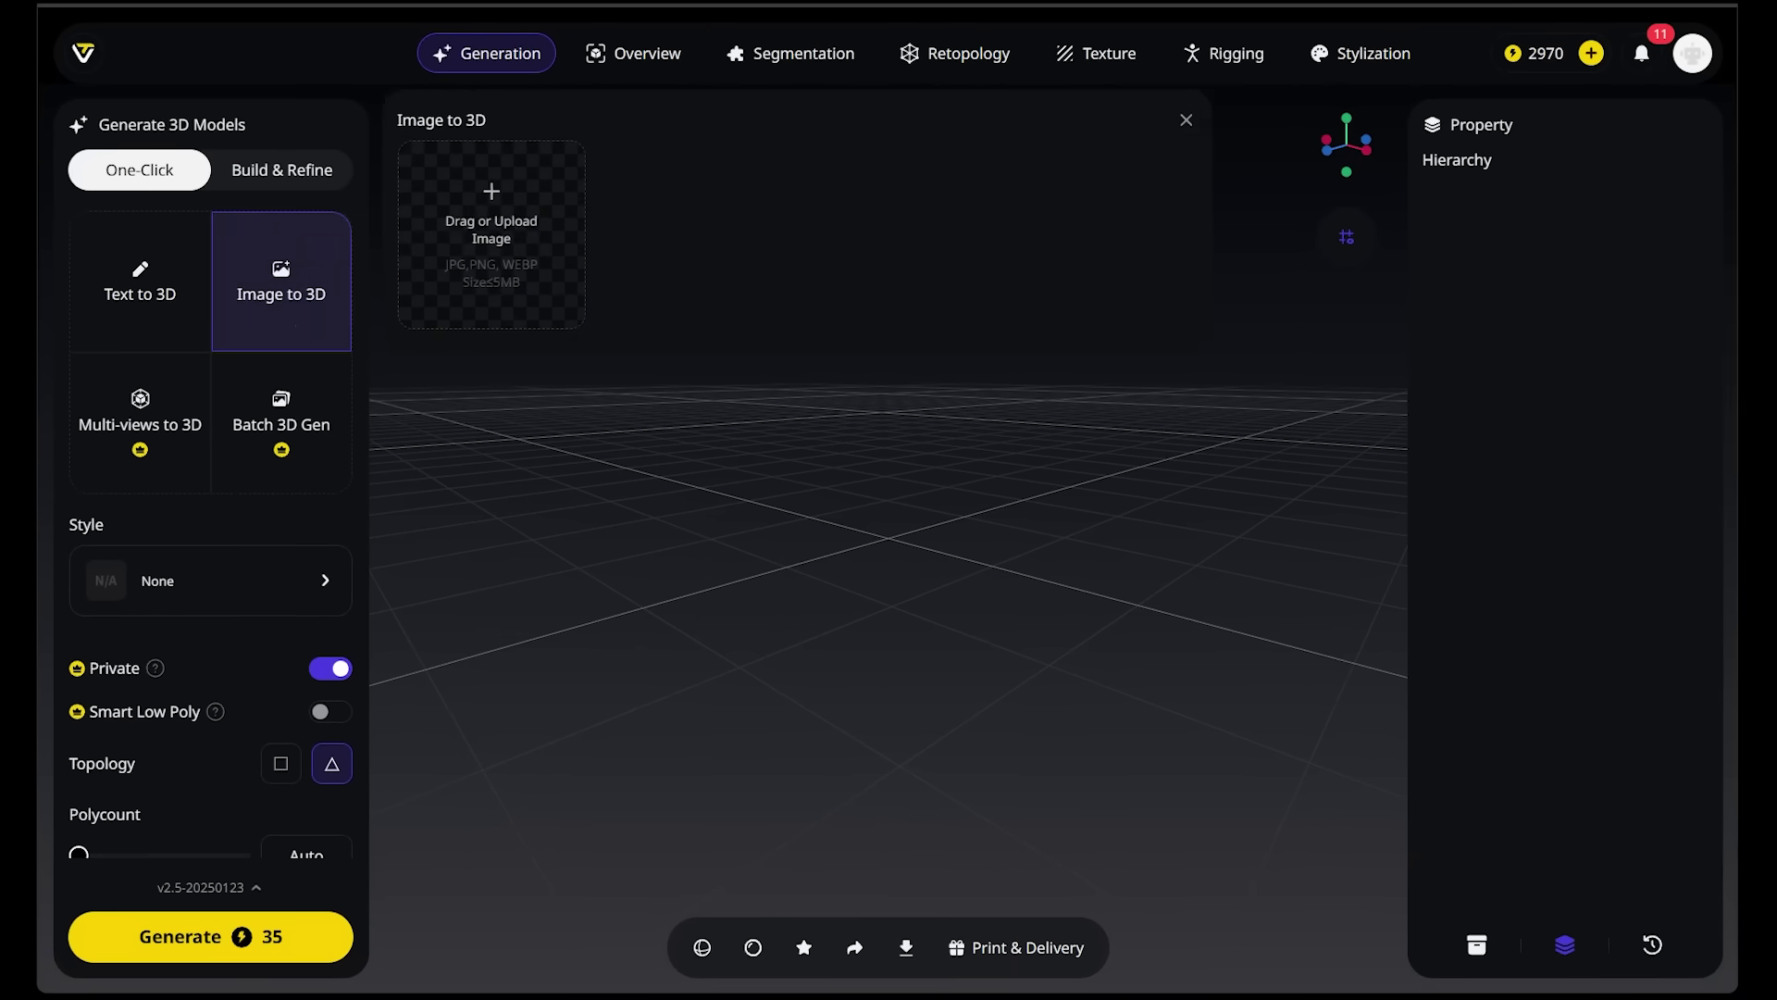
{"action": "left_click_drag", "start_coordinate": [37, 277], "coordinate": [524, 269]}
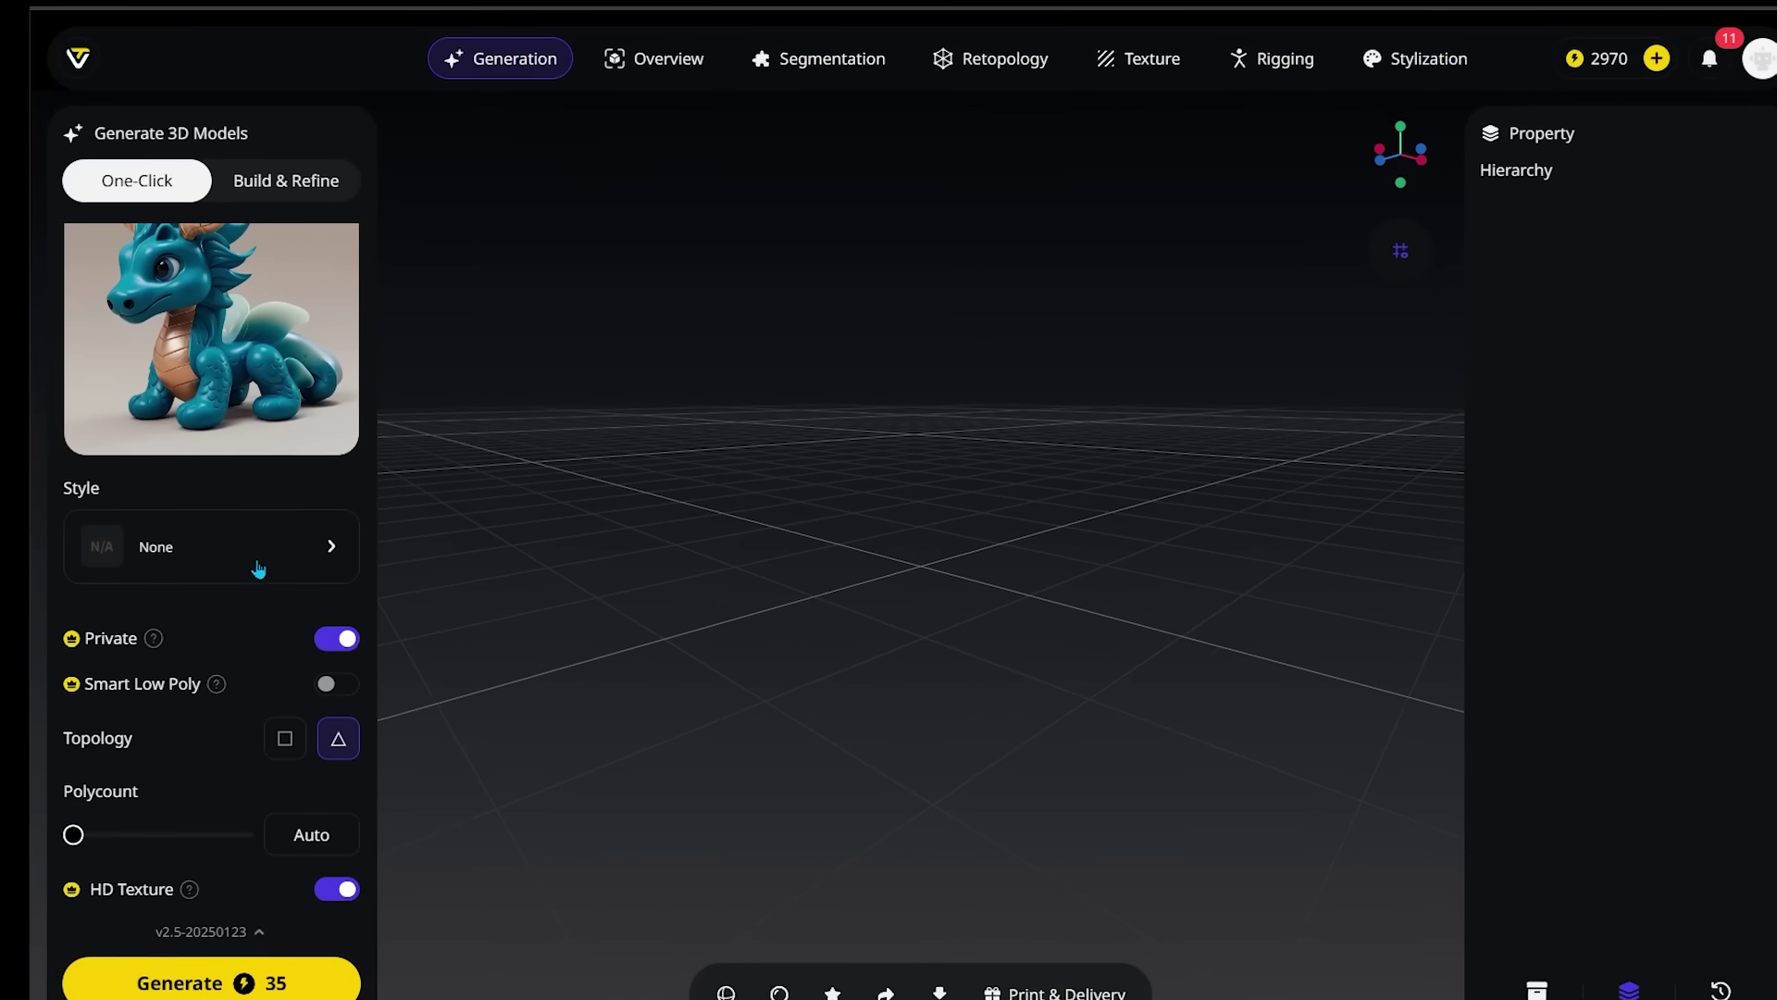
Review the available styles, keep the style at None and generate the 3D model from the dragon image.
{"action": "left_click", "coordinate": [260, 591]}
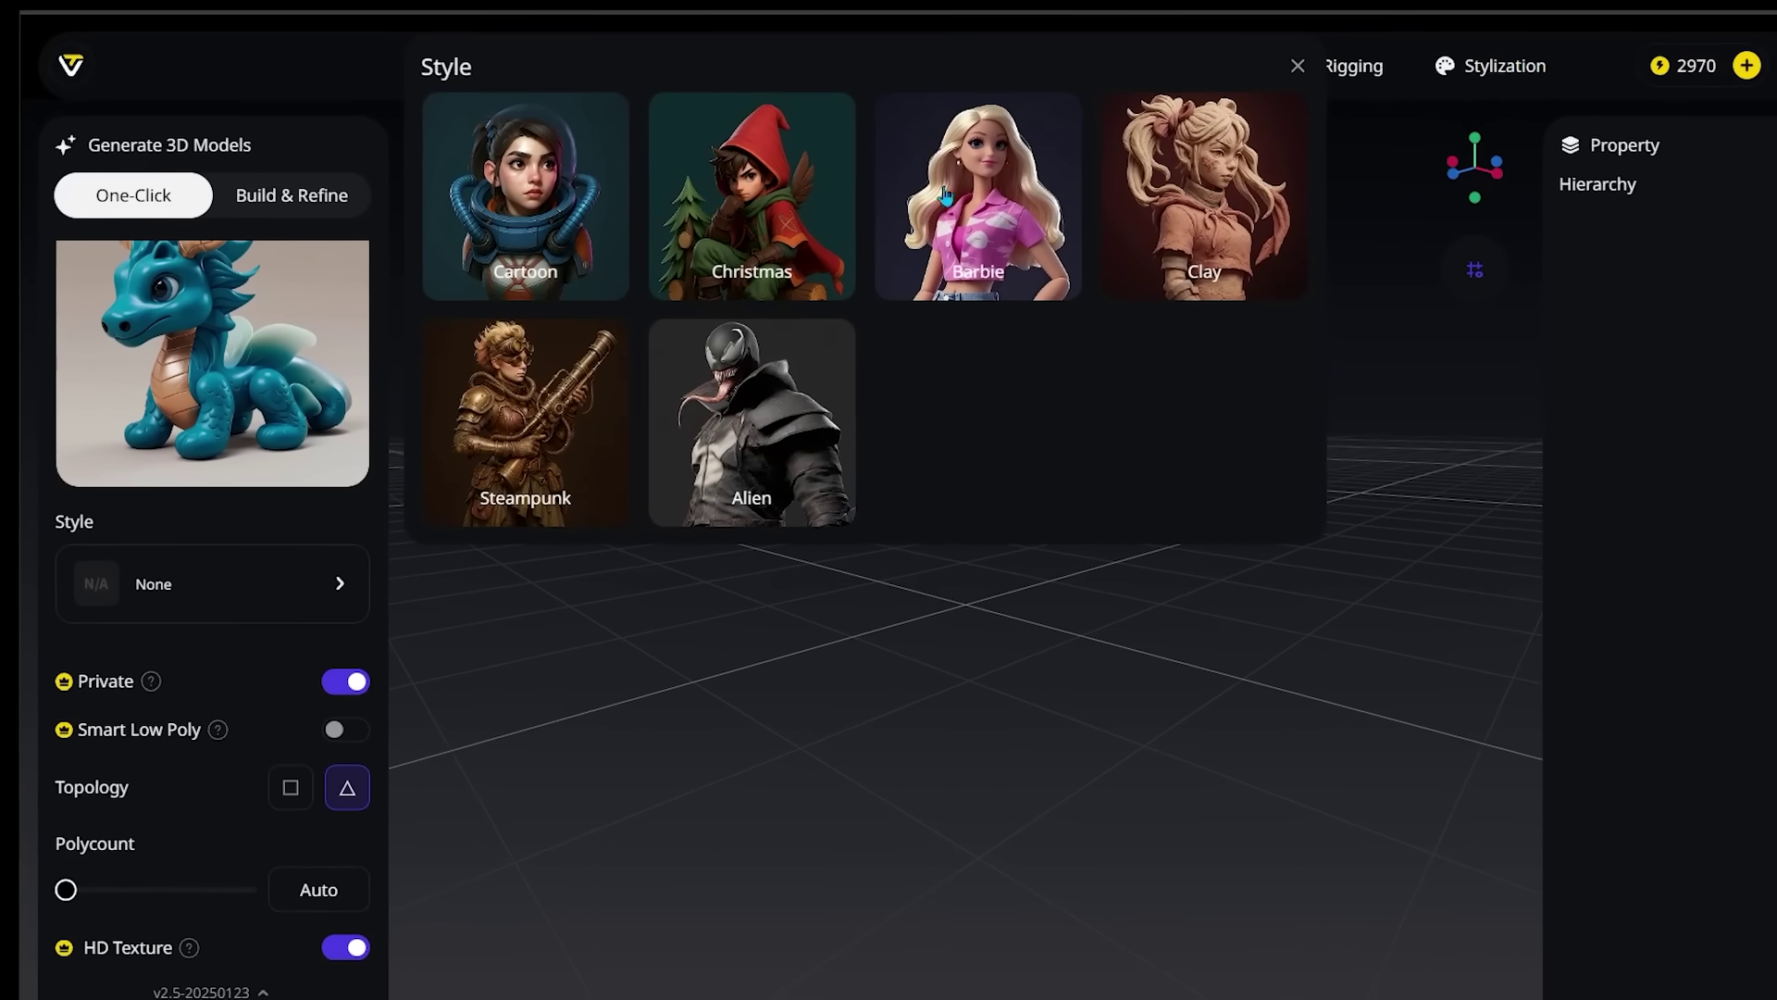
{"action": "left_click", "coordinate": [261, 603]}
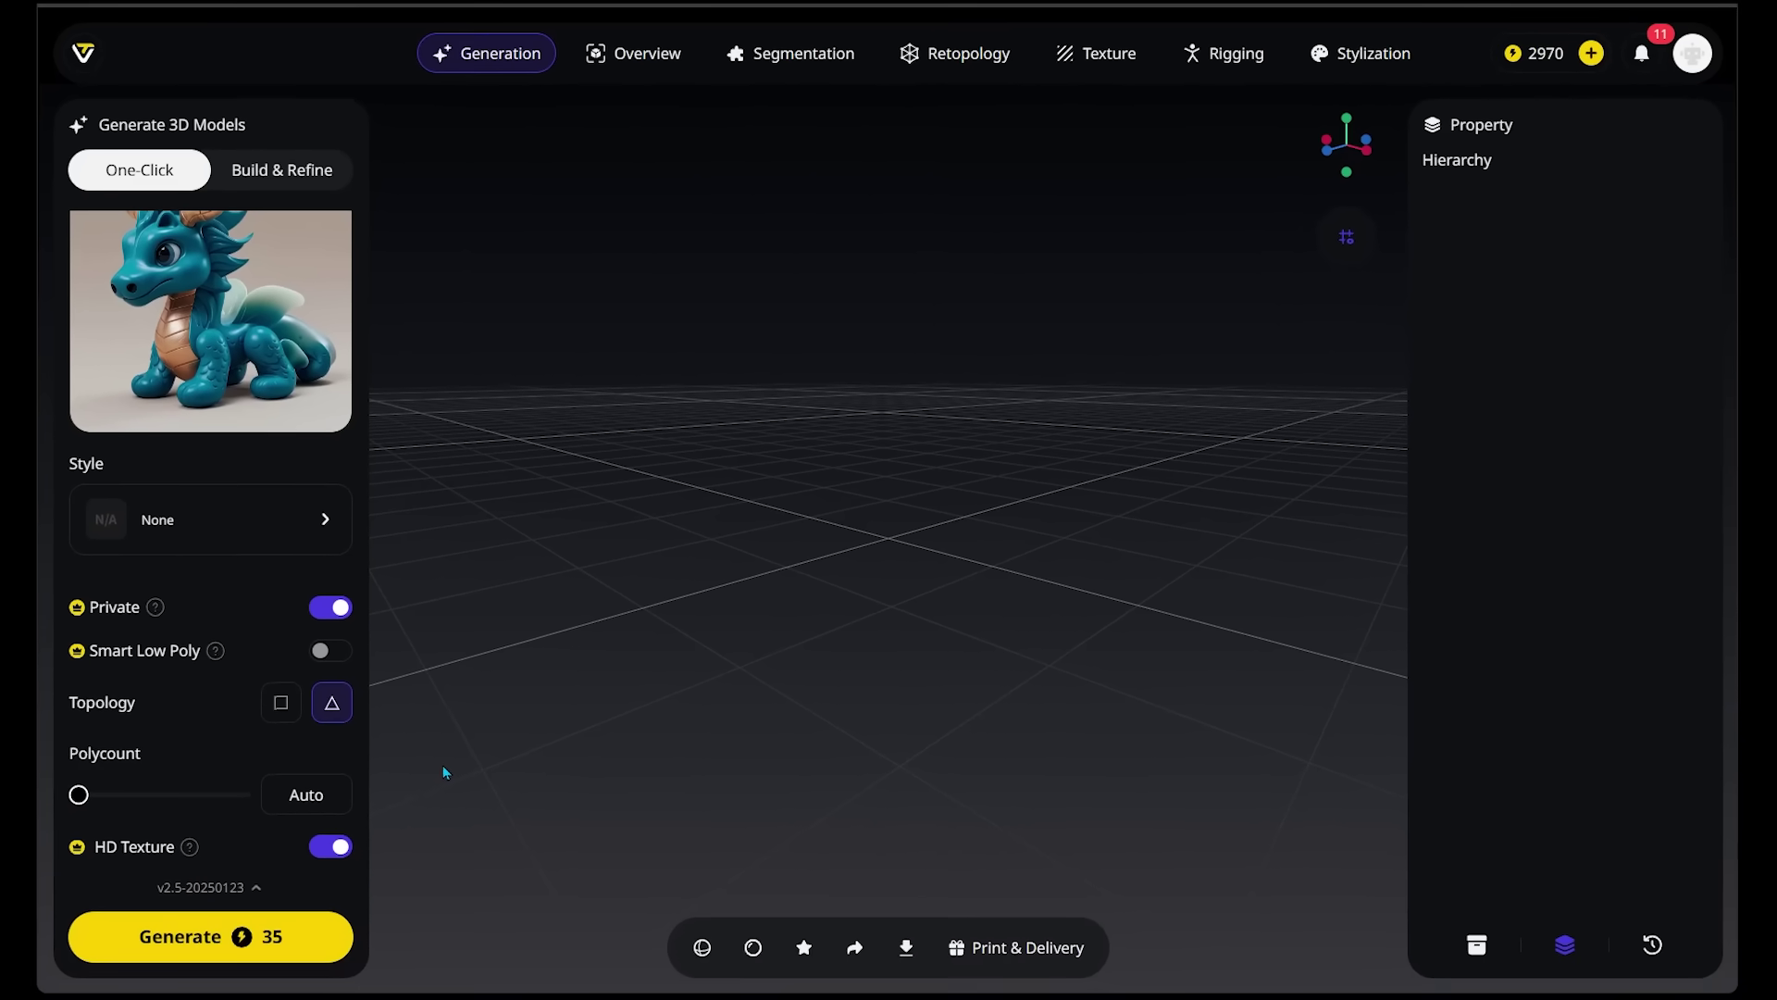
{"action": "left_click", "coordinate": [255, 944]}
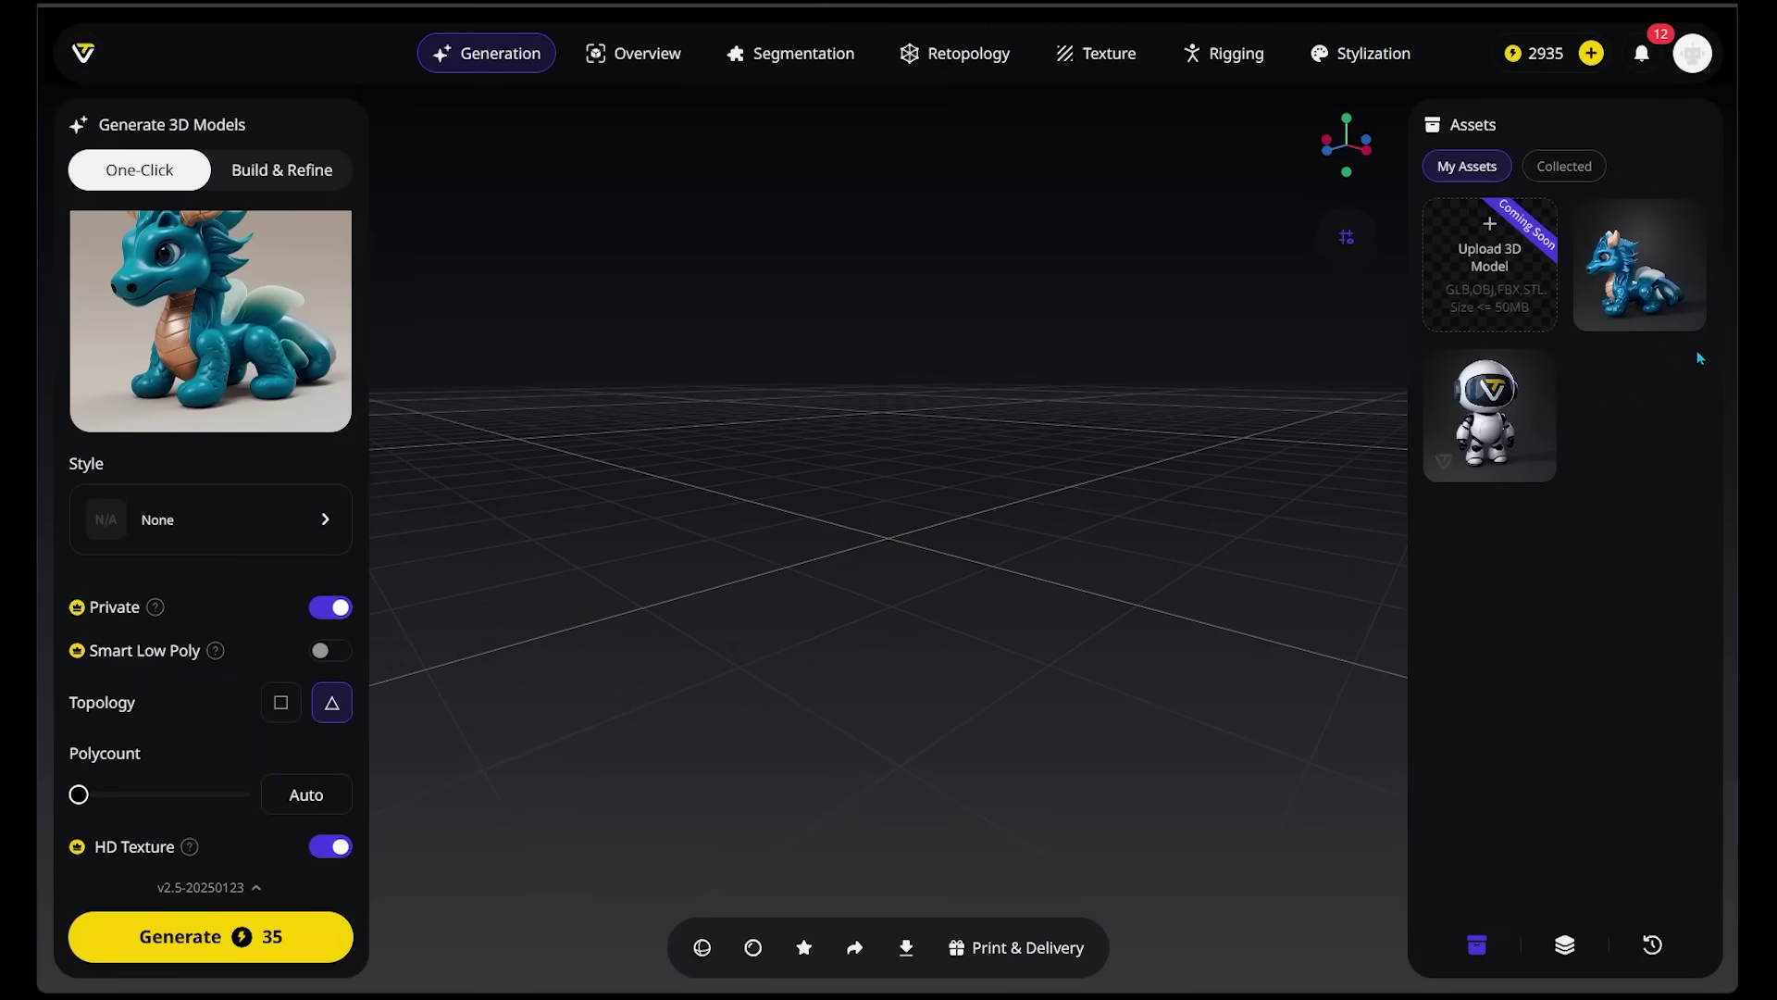
Load the generated dragon from the assets and inspect it from several sides.
{"action": "left_click", "coordinate": [1654, 292]}
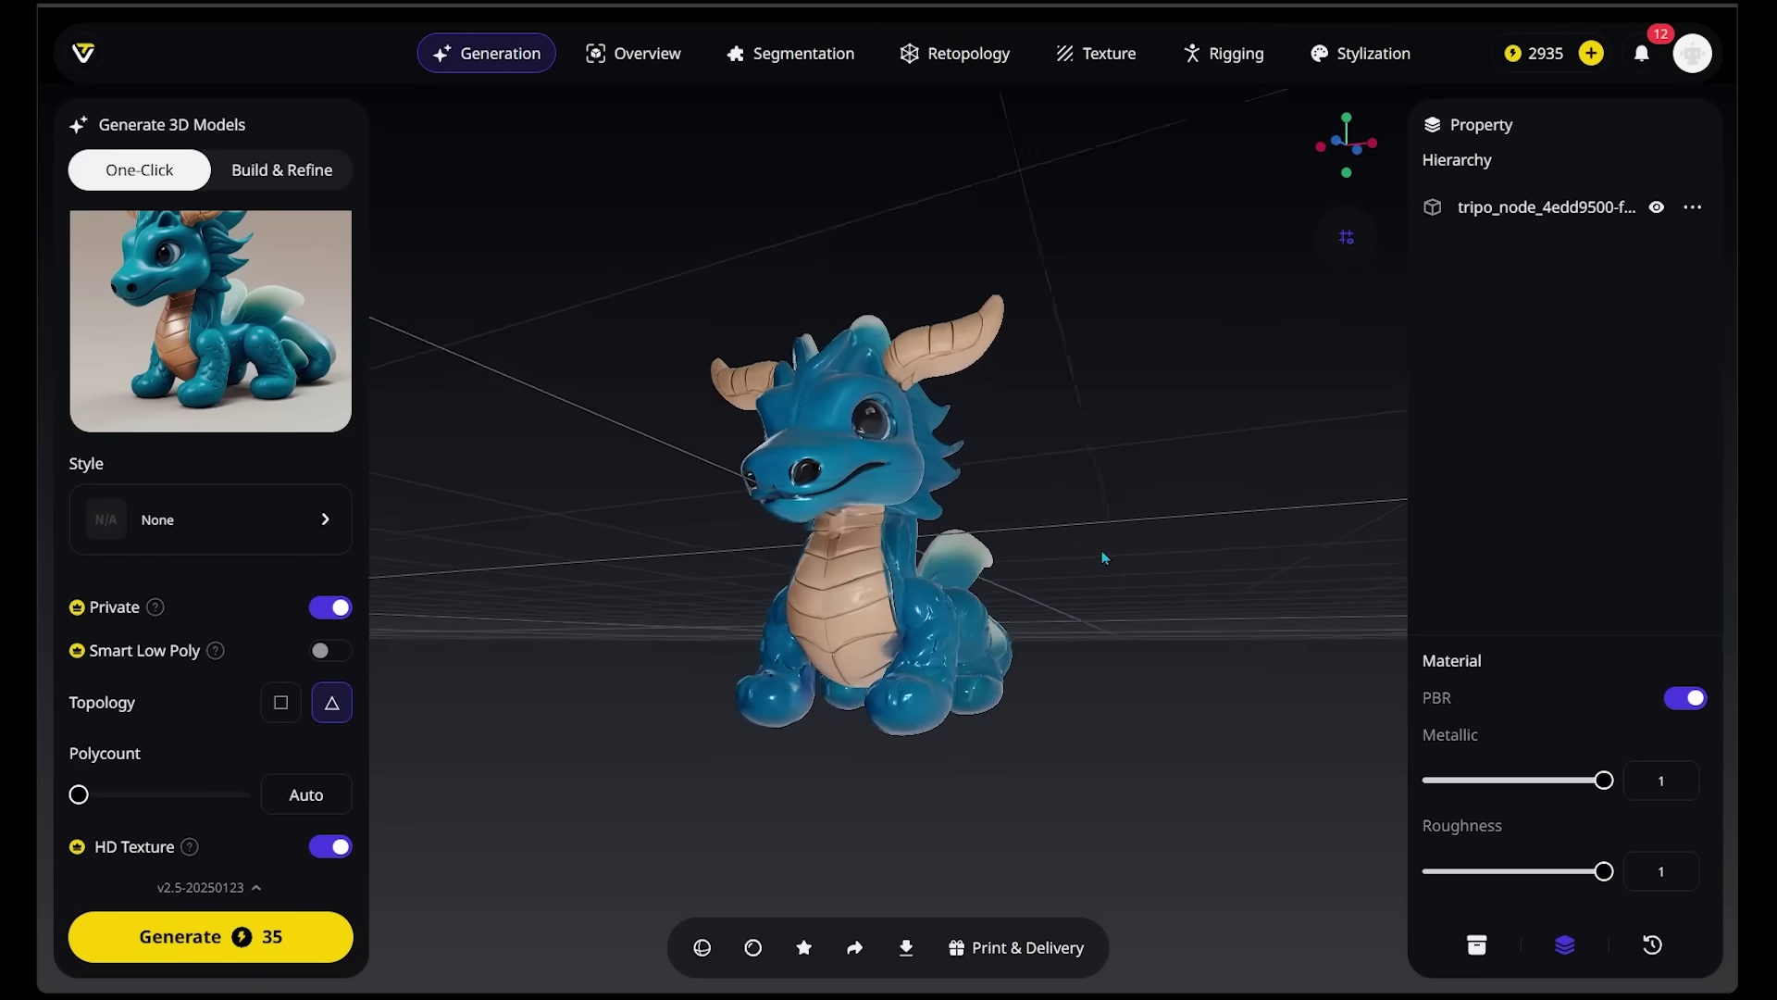
{"action": "left_click_drag", "start_coordinate": [930, 637], "coordinate": [1176, 606]}
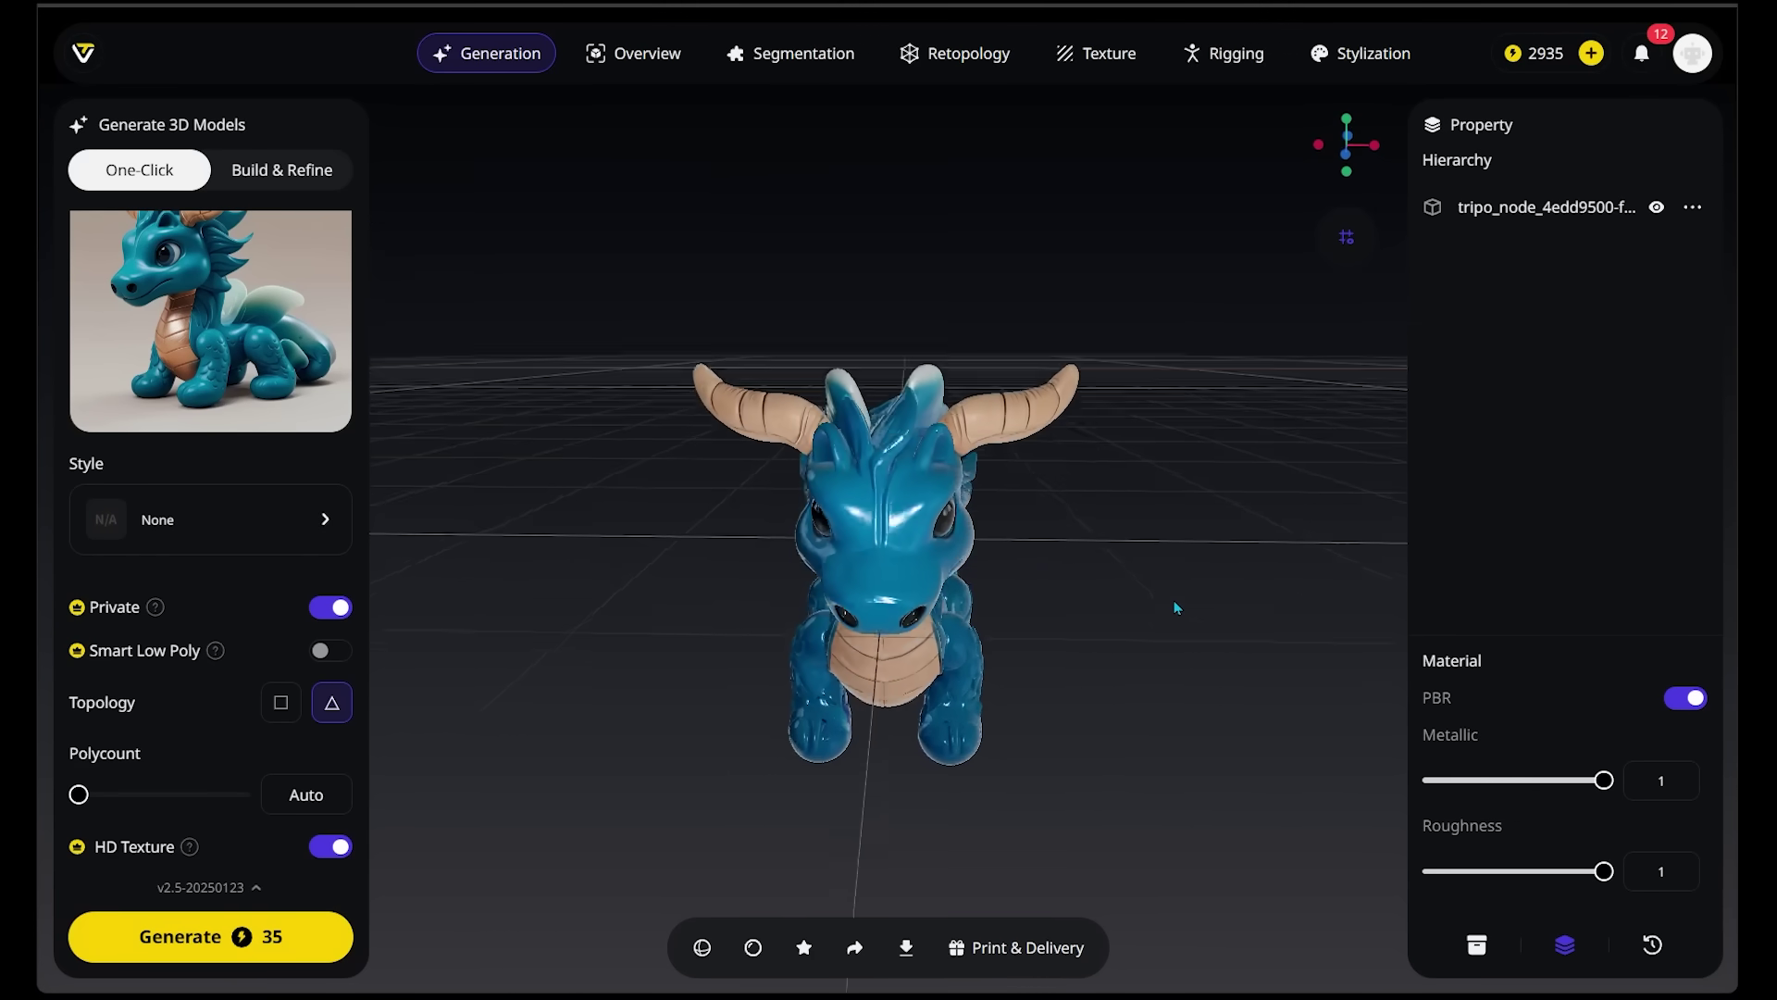
{"action": "left_click_drag", "start_coordinate": [1369, 608], "coordinate": [1187, 555]}
{"action": "mouse_move", "coordinate": [1186, 562]}
{"action": "right_mouse_down"}
{"action": "mouse_move", "coordinate": [1236, 563]}
{"action": "mouse_move", "coordinate": [1088, 565]}
{"action": "mouse_move", "coordinate": [1225, 568]}
{"action": "mouse_move", "coordinate": [1165, 586]}
{"action": "right_mouse_up"}
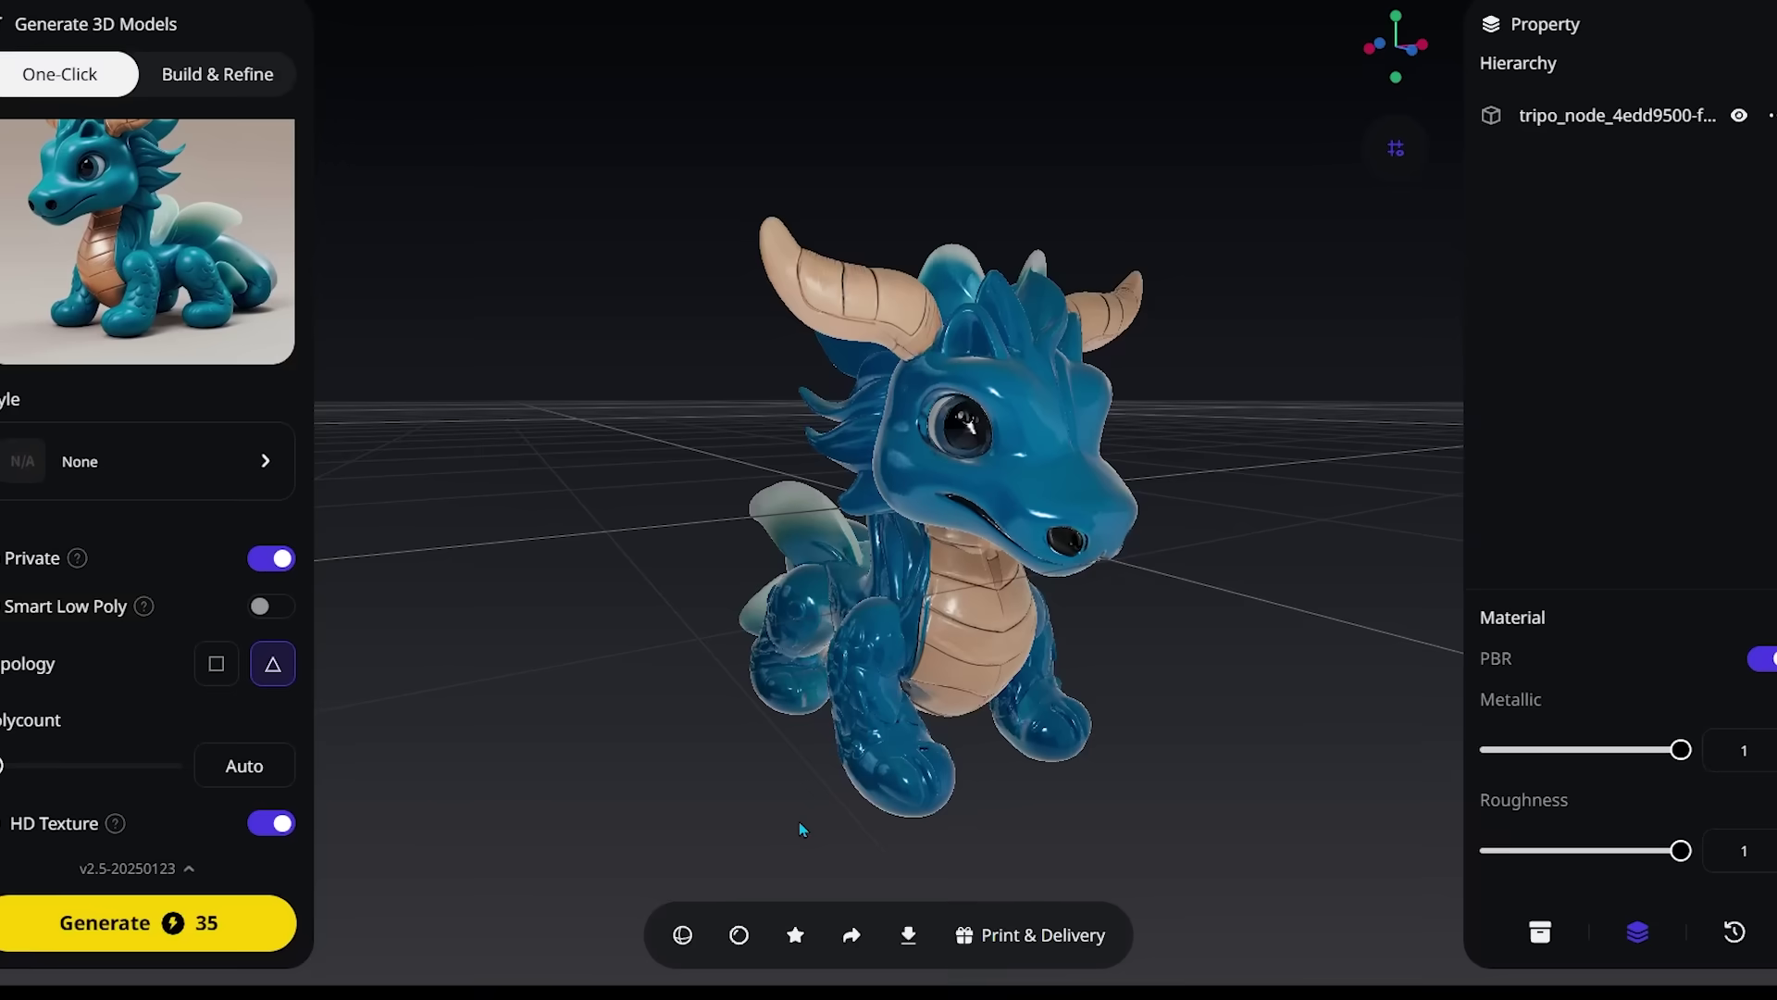
Check the dragon in the wireframe and untextured display modes and mark the model as a favourite.
{"action": "left_click", "coordinate": [673, 935]}
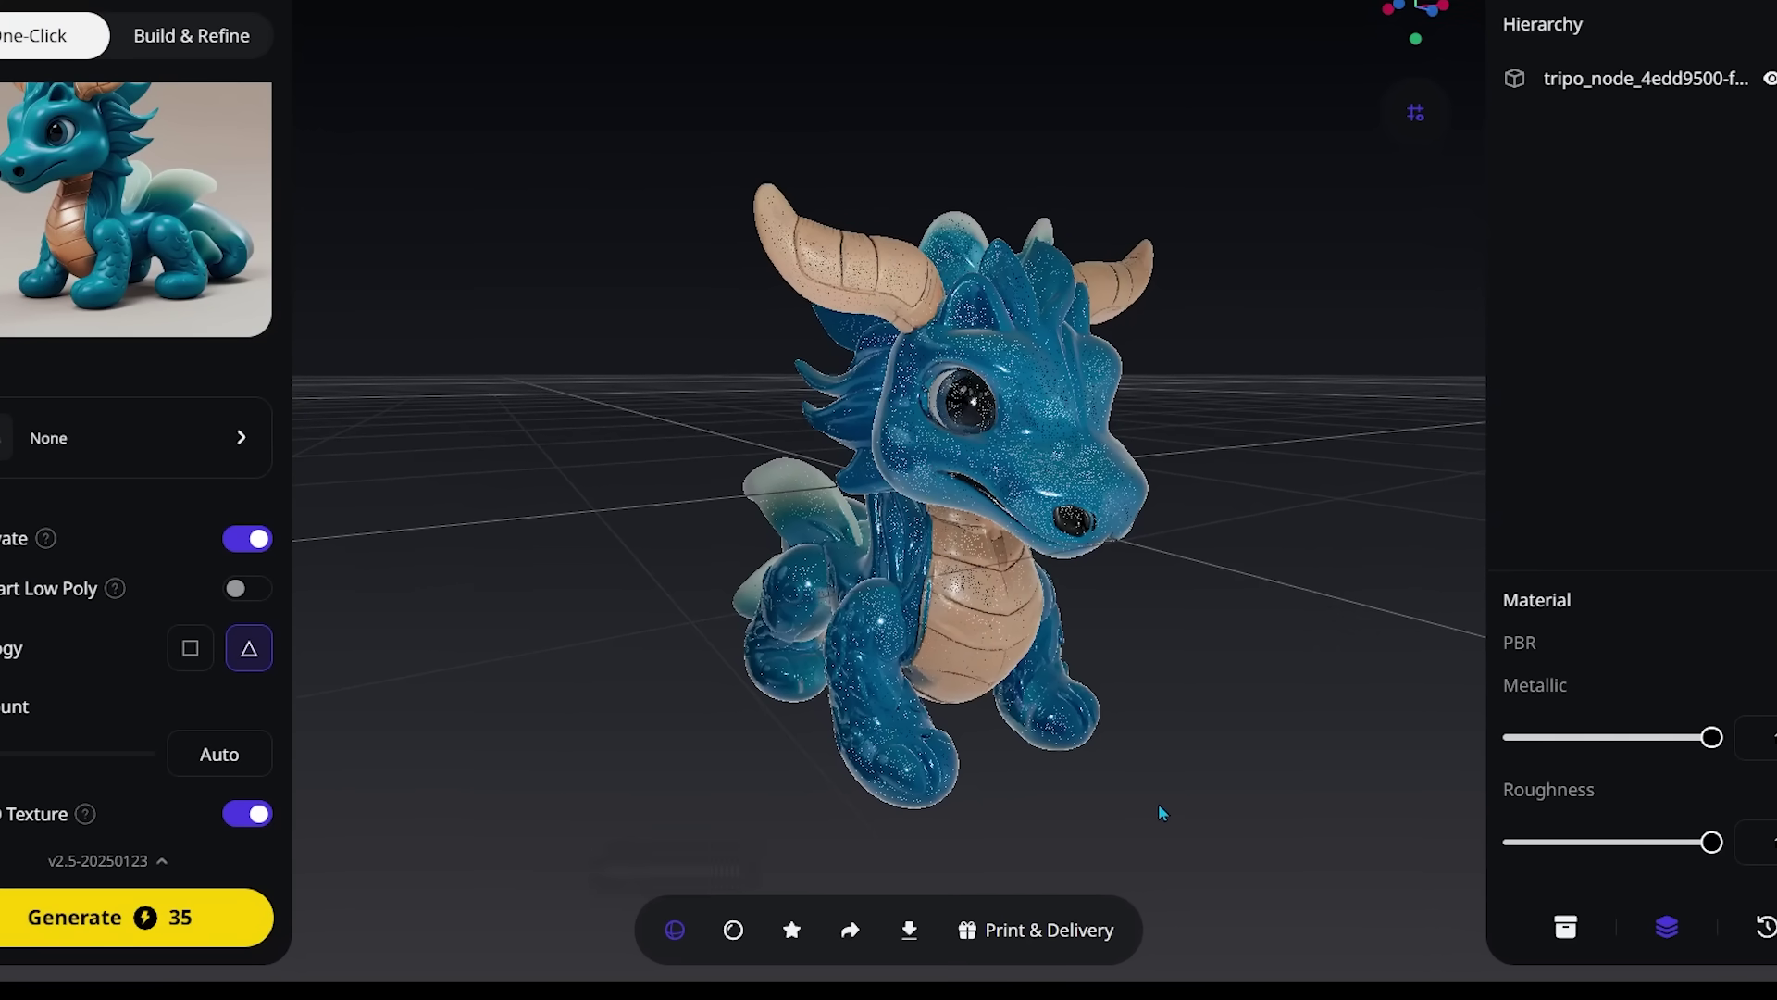
{"action": "left_click_drag", "start_coordinate": [1163, 813], "coordinate": [1130, 668]}
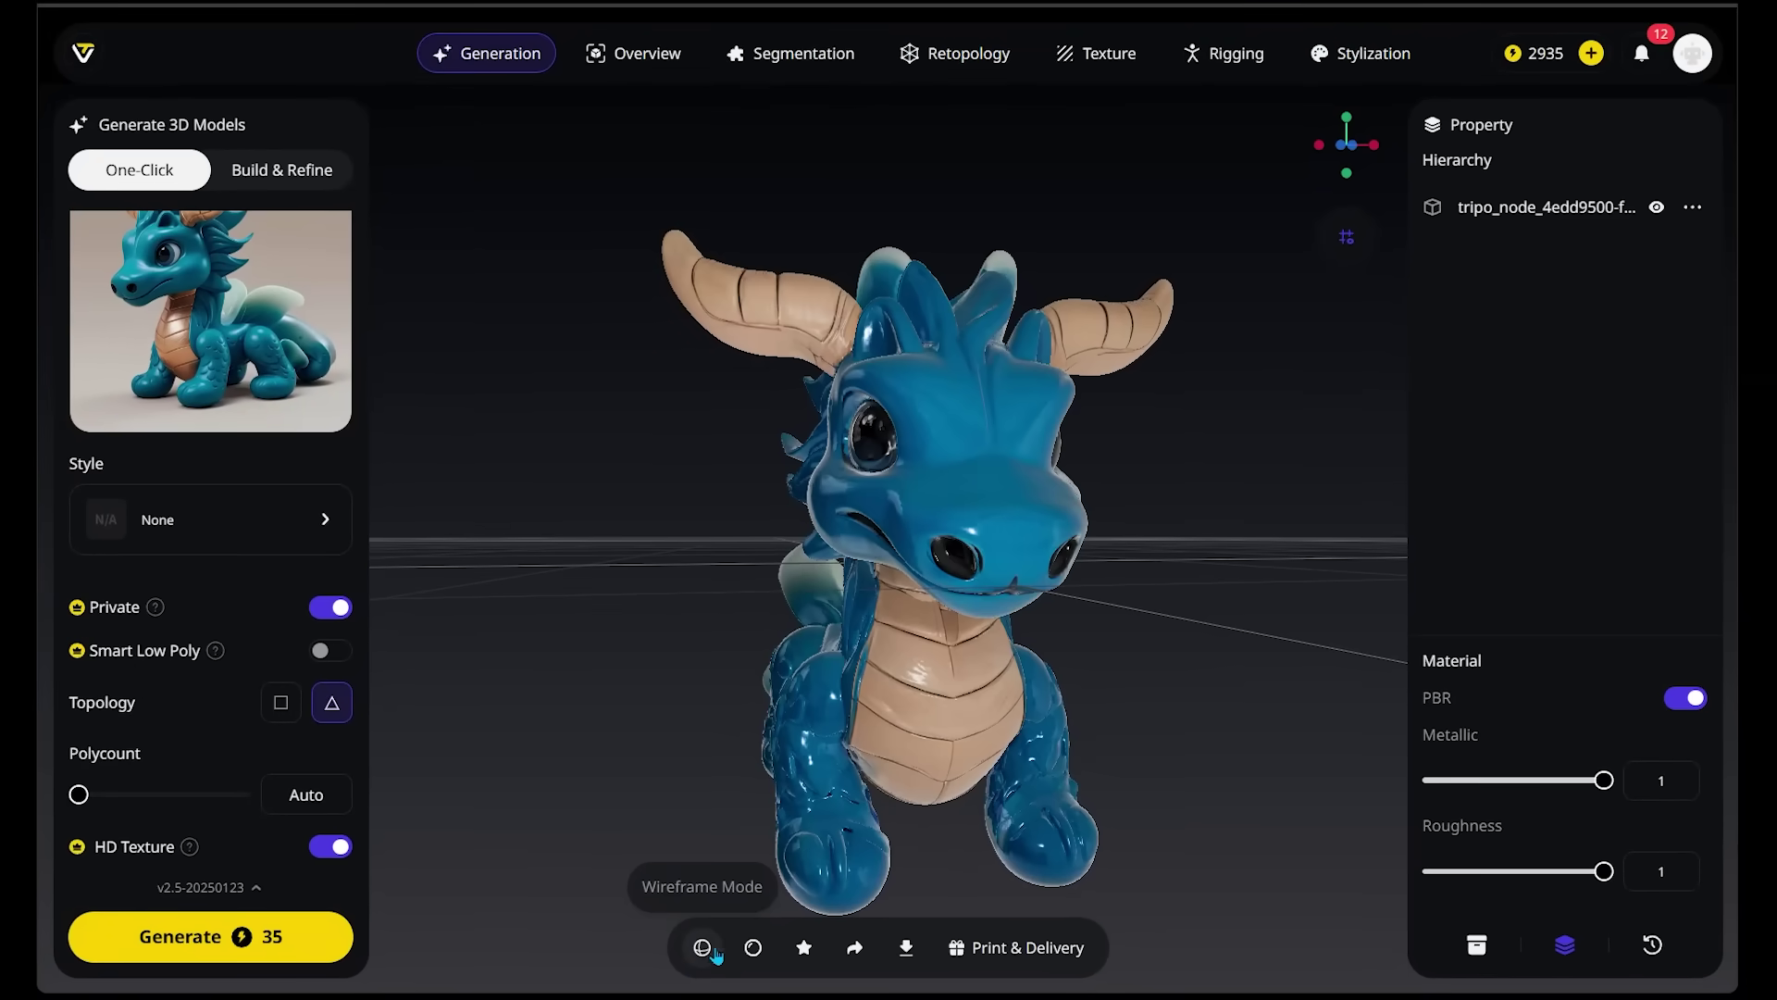
{"action": "left_click_drag", "start_coordinate": [1152, 801], "coordinate": [1030, 848]}
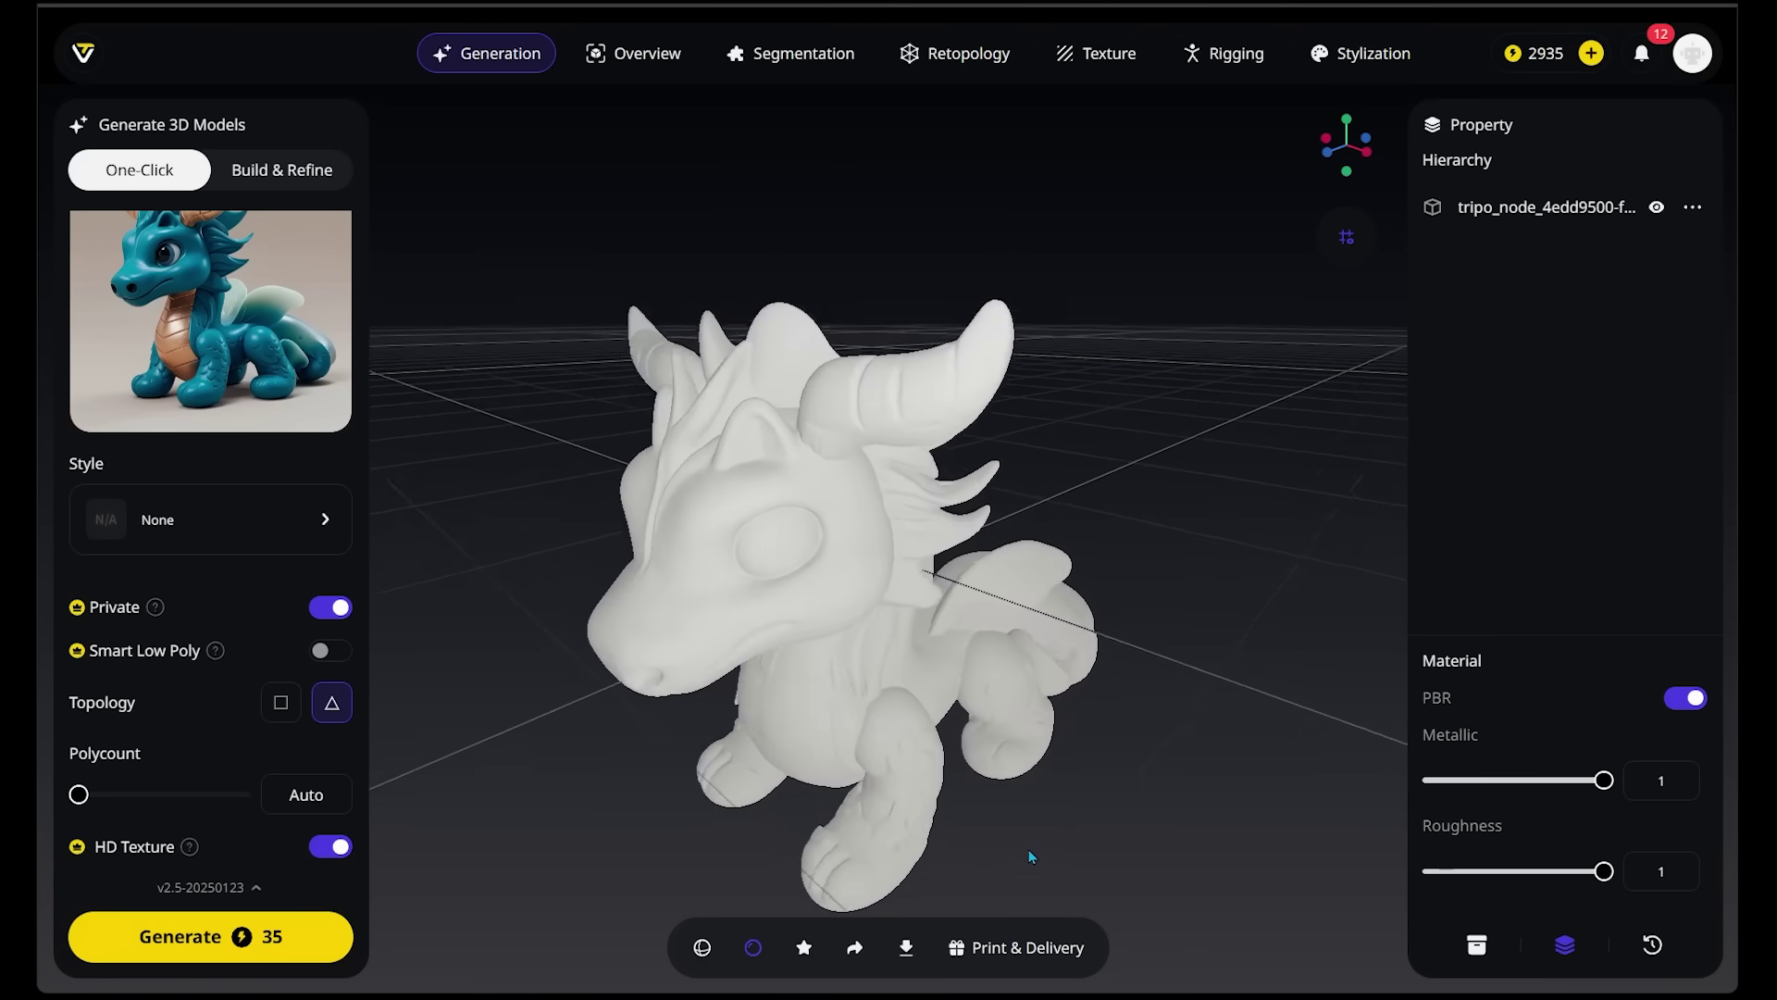
{"action": "left_click", "coordinate": [753, 947]}
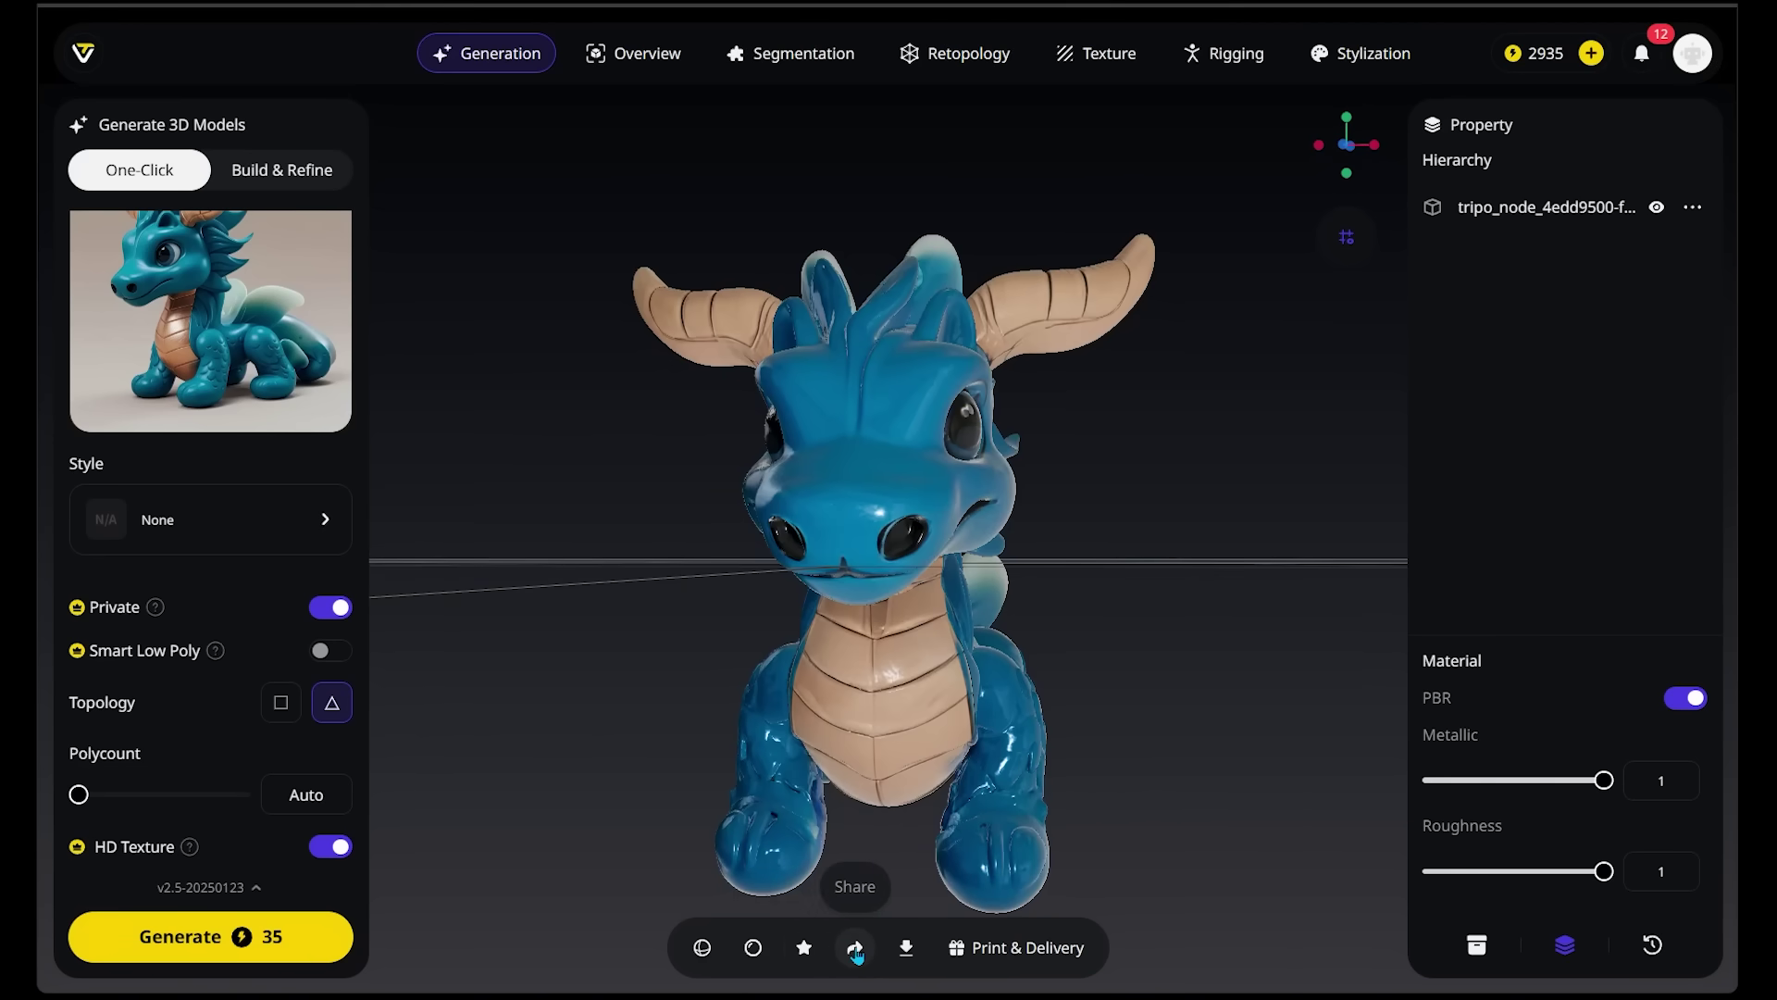
{"action": "left_click", "coordinate": [804, 949]}
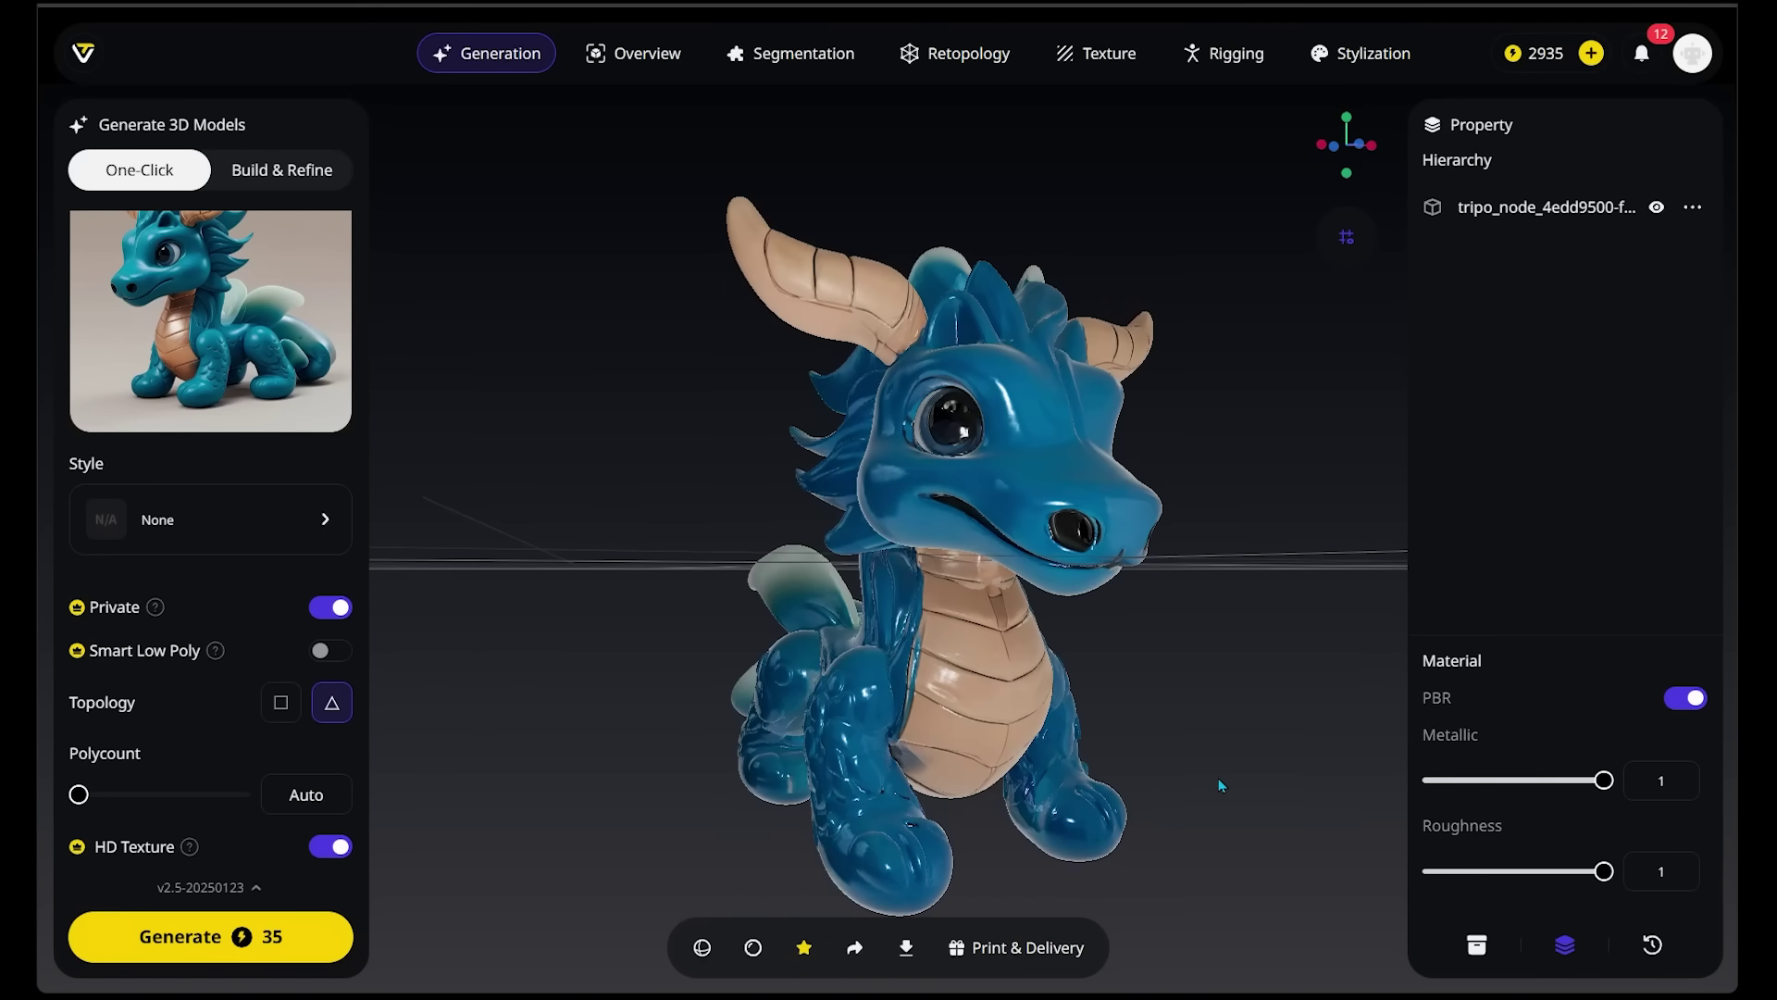
{"action": "left_click_drag", "start_coordinate": [1218, 778], "coordinate": [1194, 812]}
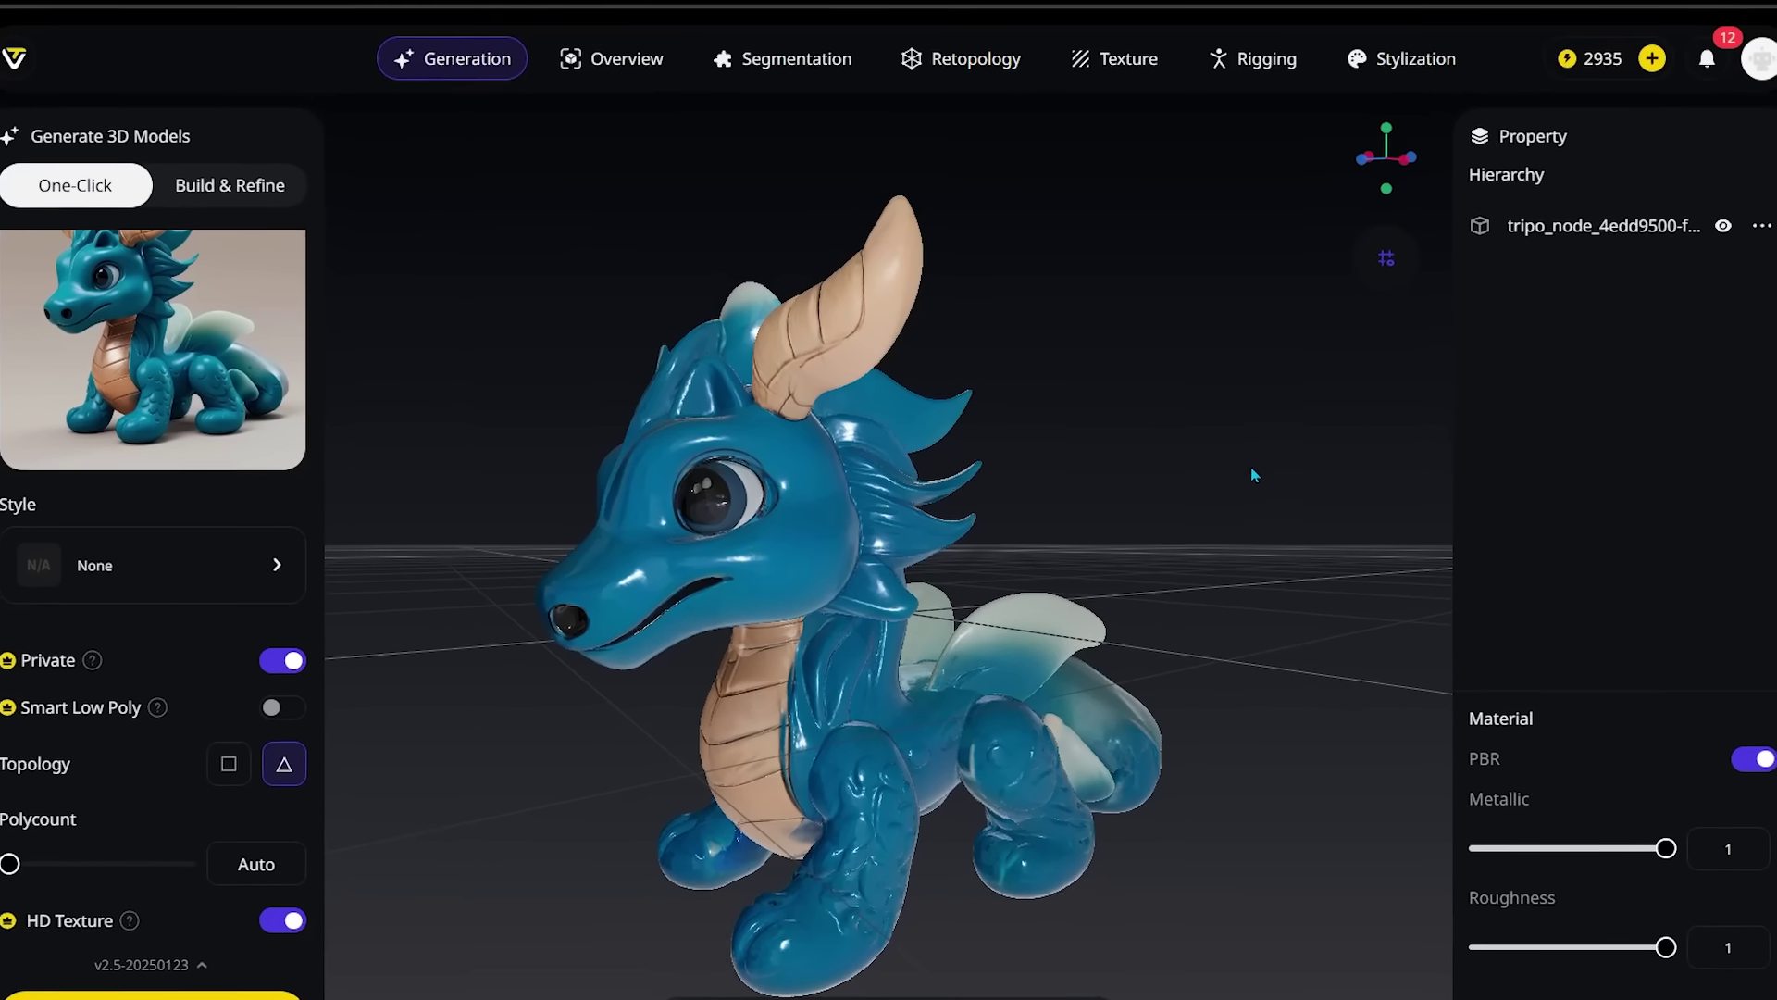
Run automatic segmentation on the dragon model to split it into parts.
{"action": "mouse_move", "coordinate": [815, 65]}
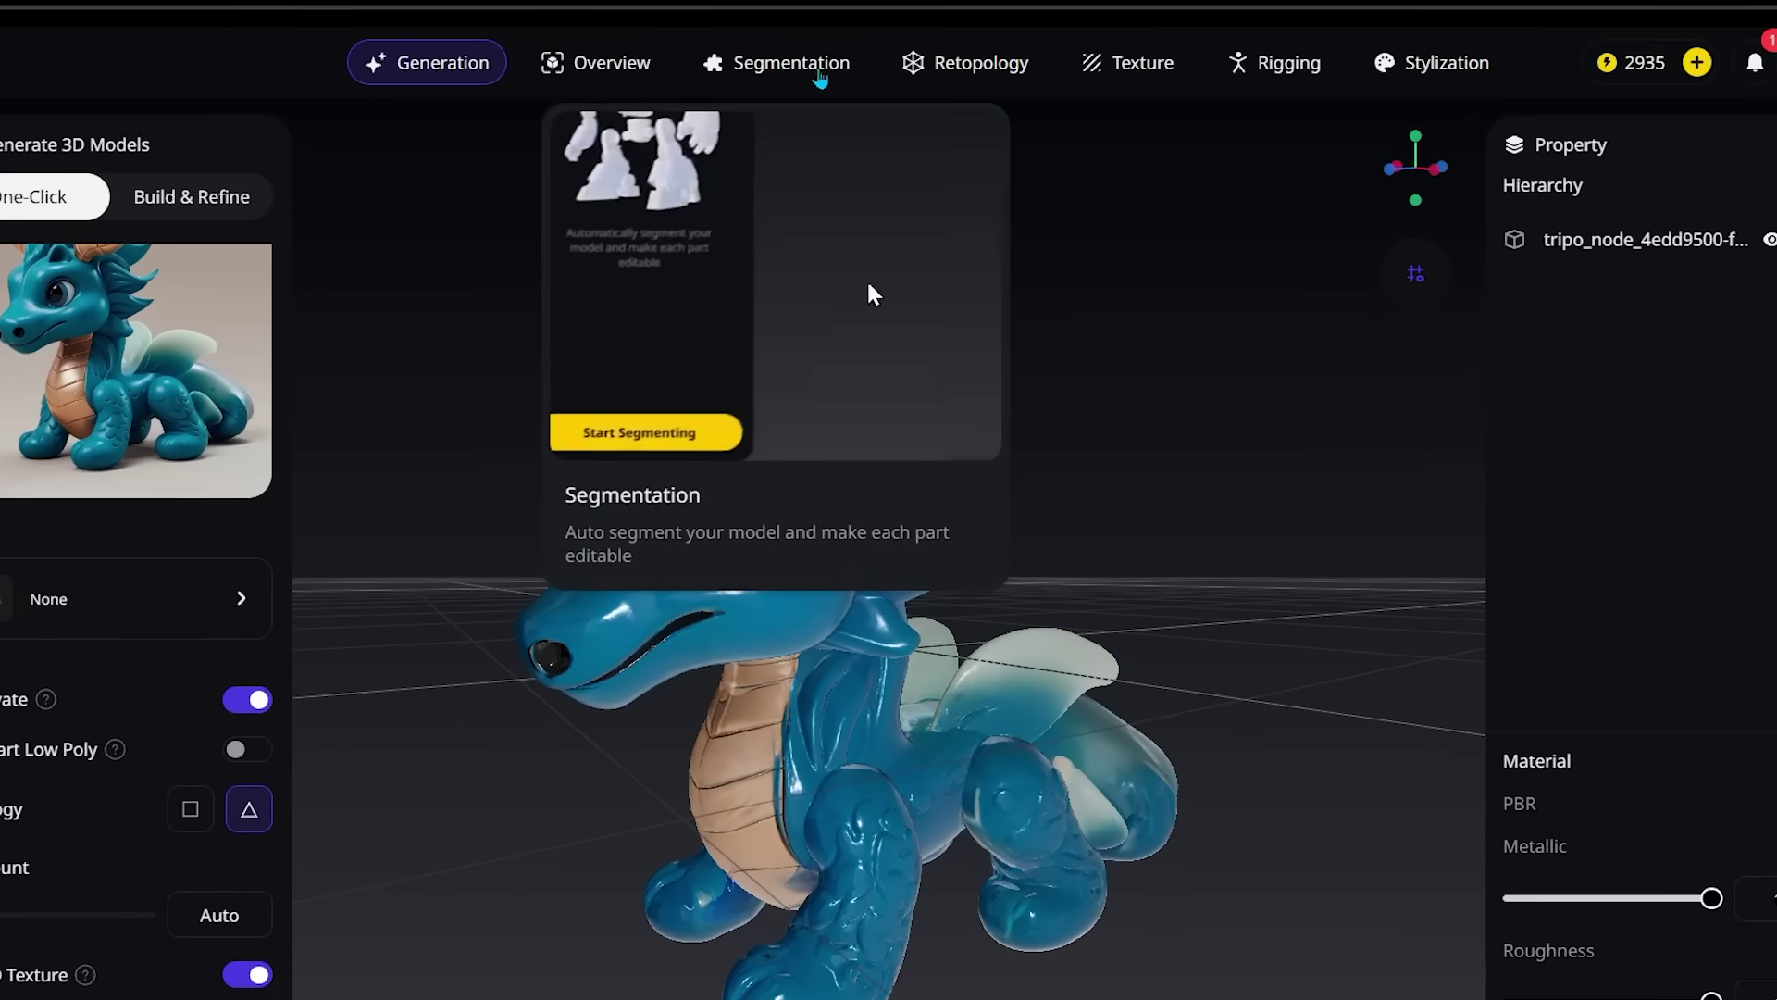
{"action": "left_click", "coordinate": [867, 283]}
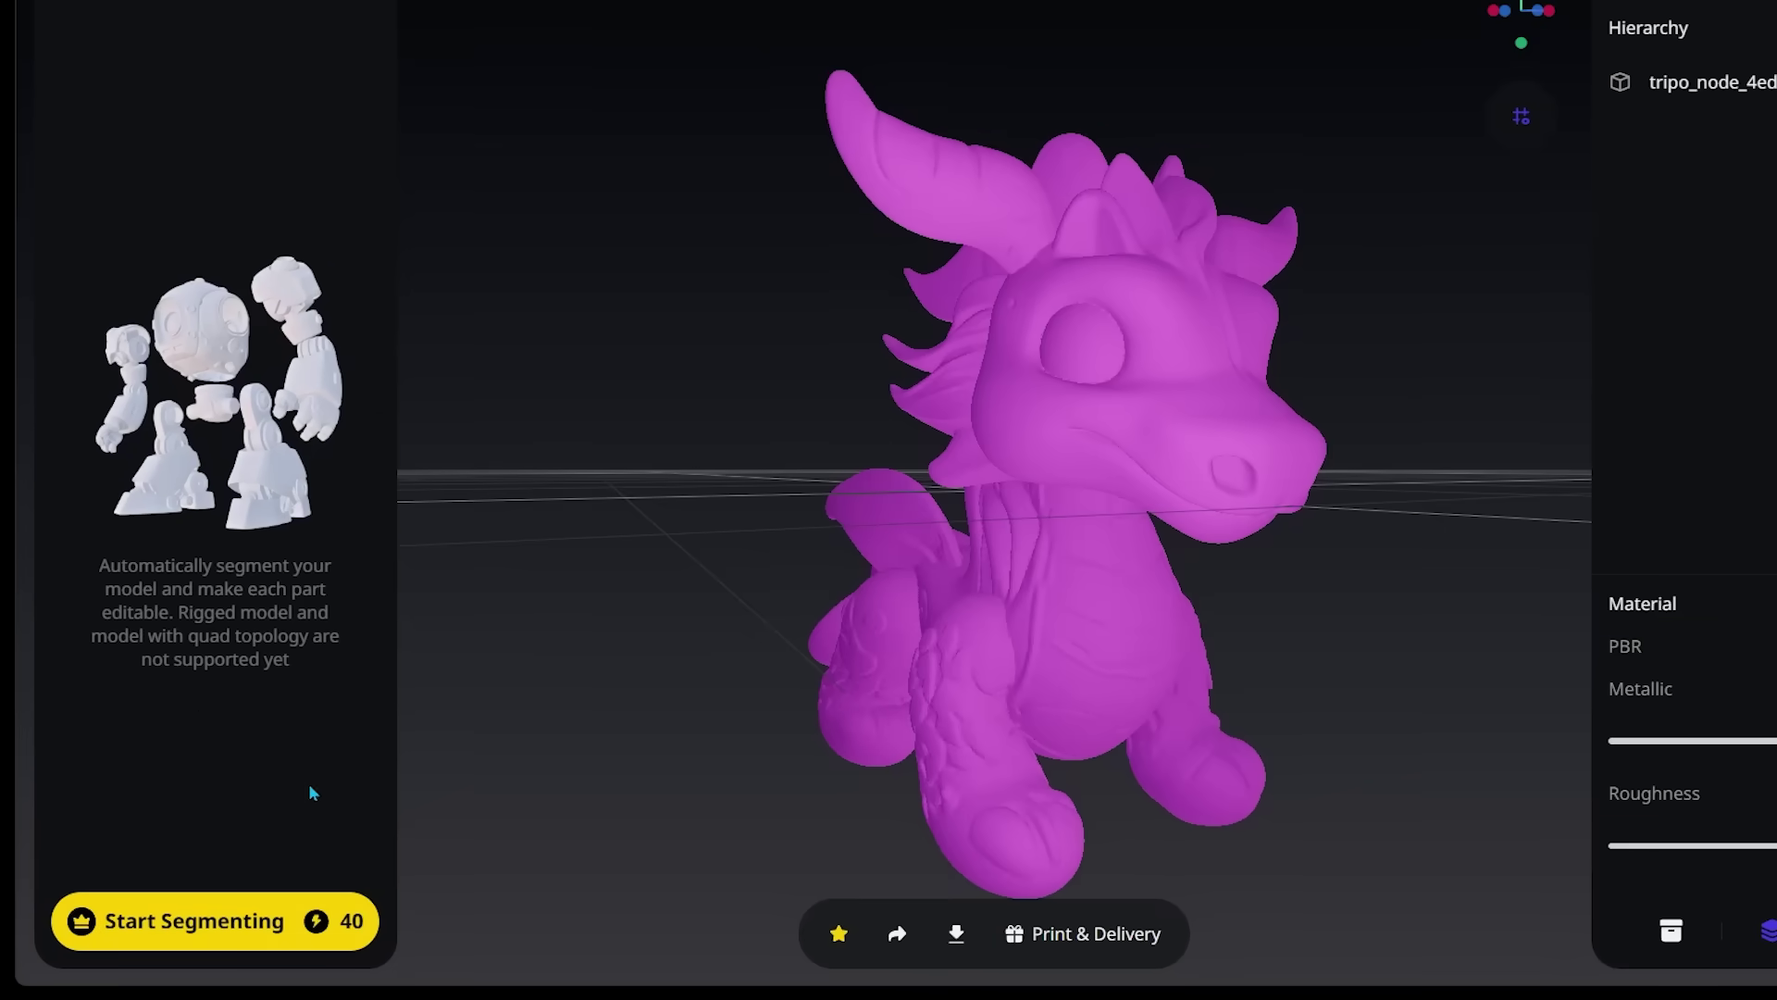
{"action": "left_click", "coordinate": [248, 919]}
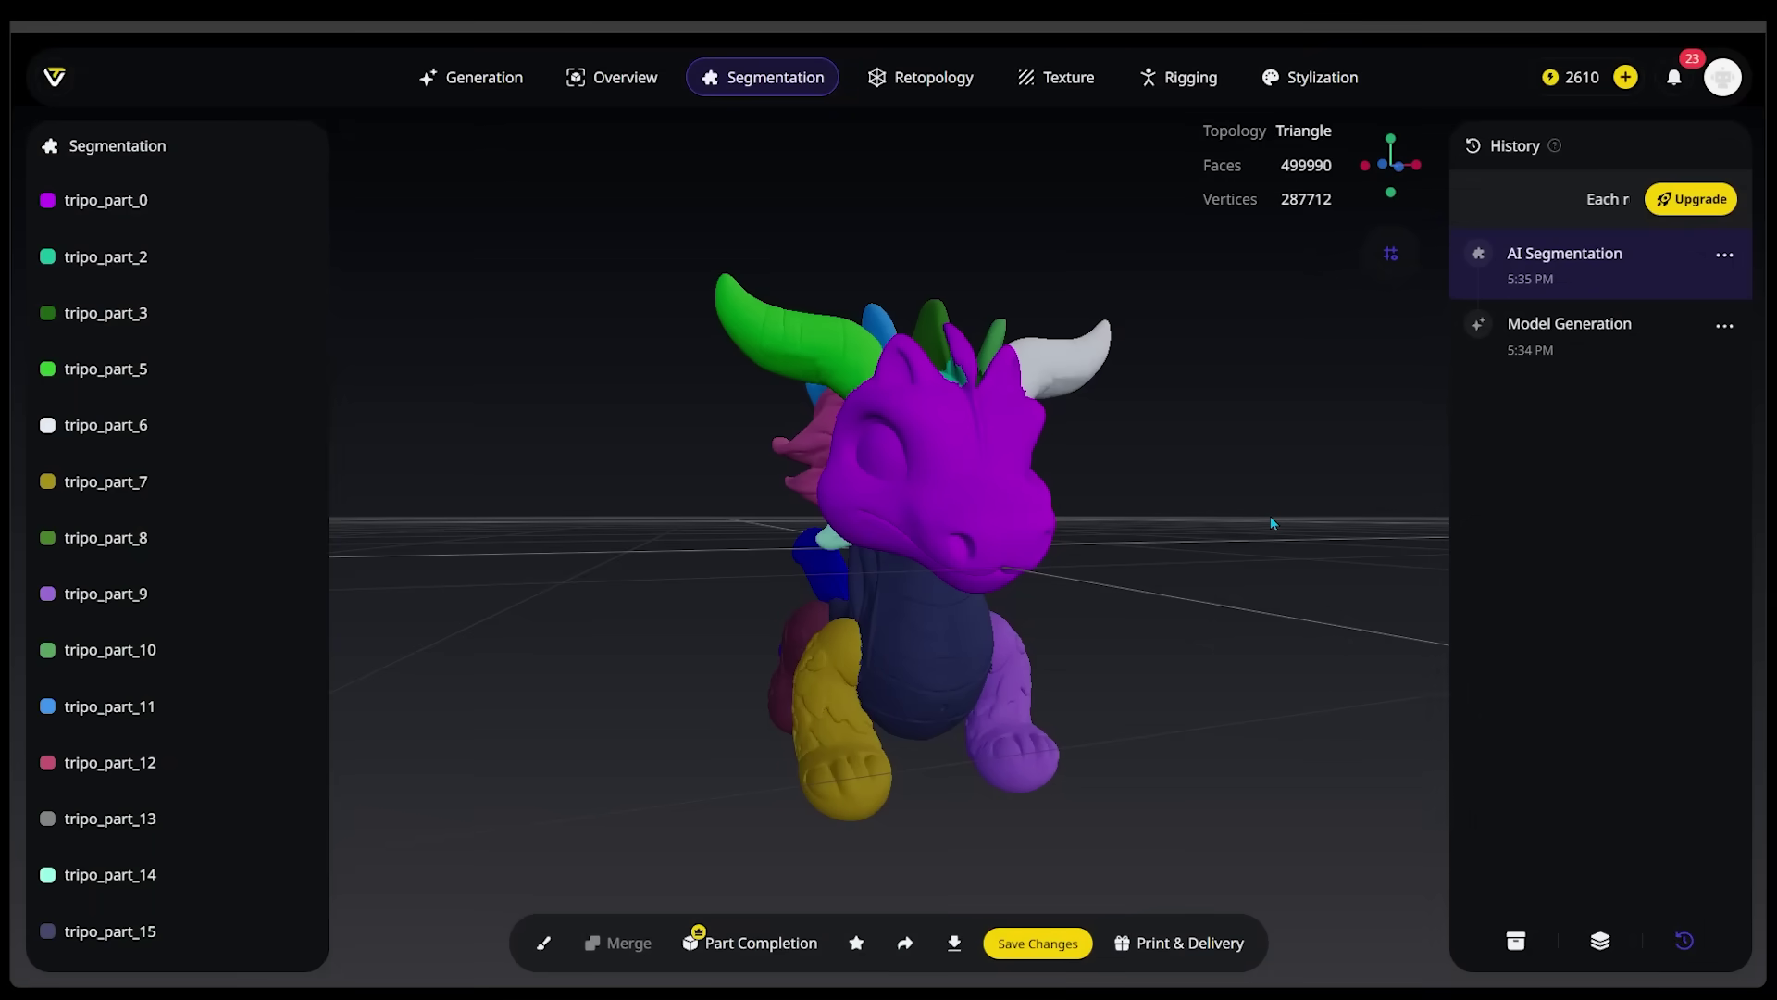
Inspect the segmented dragon's coloured parts and their borders from several sides, and look at the segmentation brush options.
{"action": "left_click_drag", "start_coordinate": [1270, 515], "coordinate": [1092, 530]}
{"action": "scroll", "coordinate": [1261, 687], "scroll_direction": "up", "scroll_amount": 3}
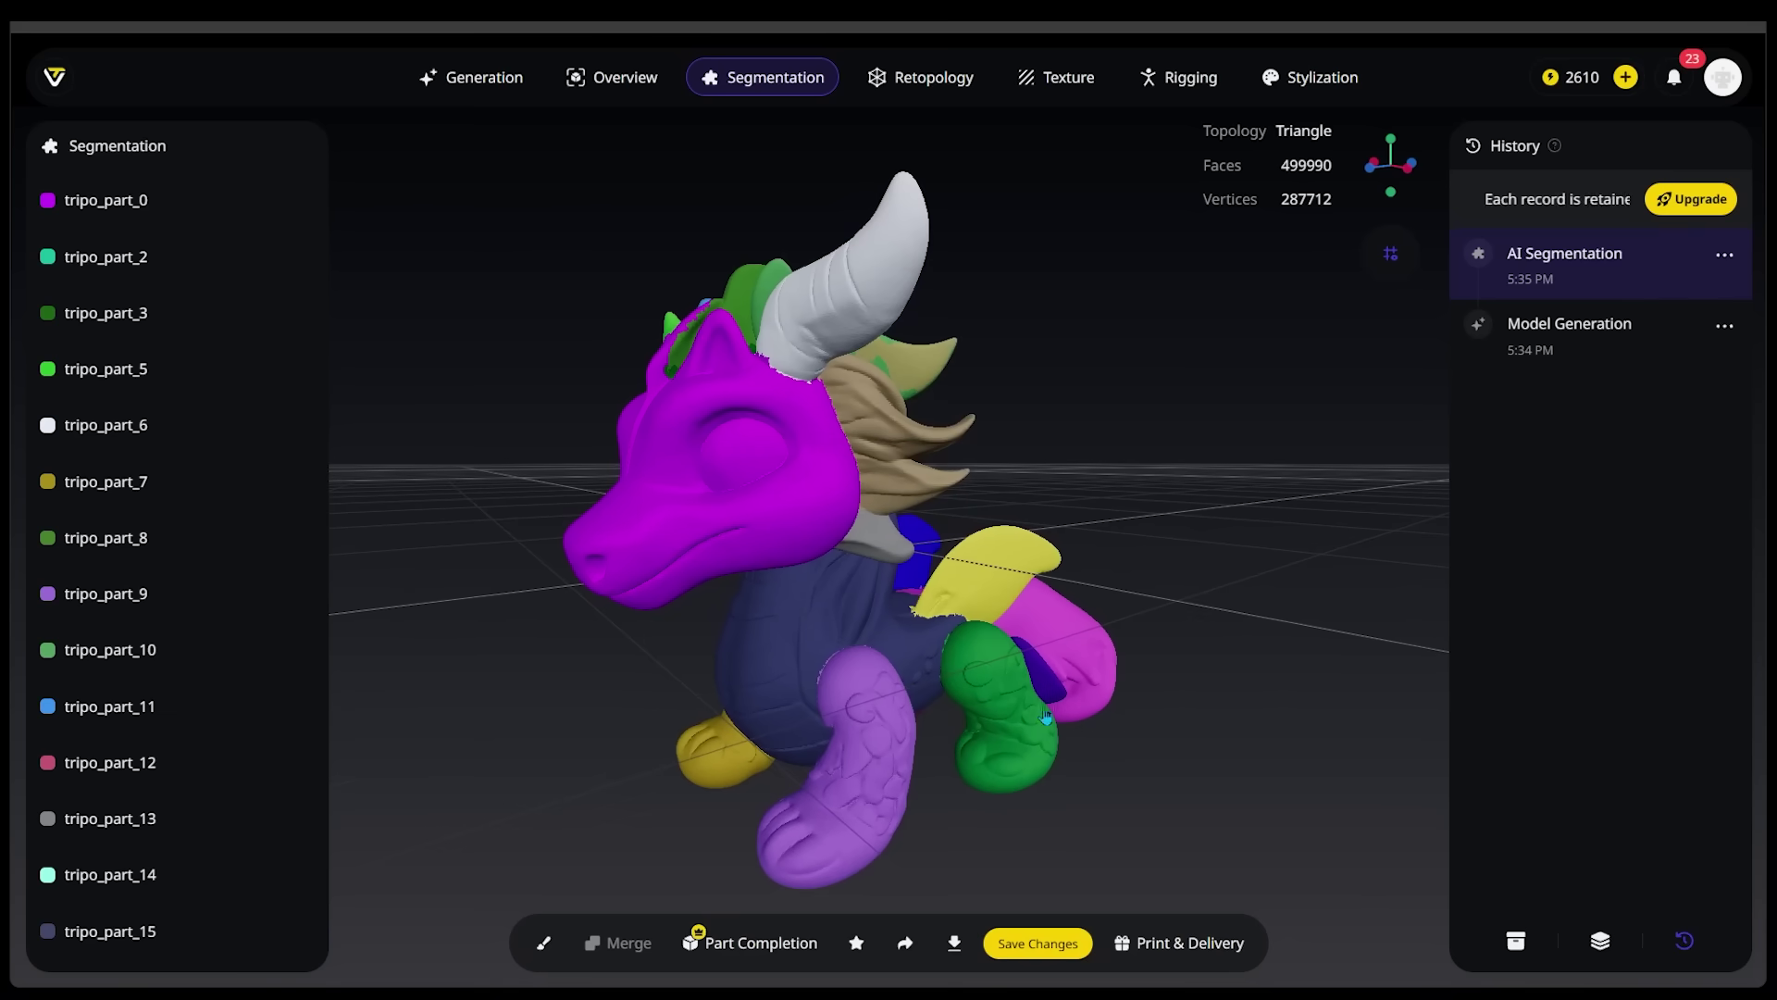
{"action": "left_click_drag", "start_coordinate": [1044, 716], "coordinate": [1452, 698]}
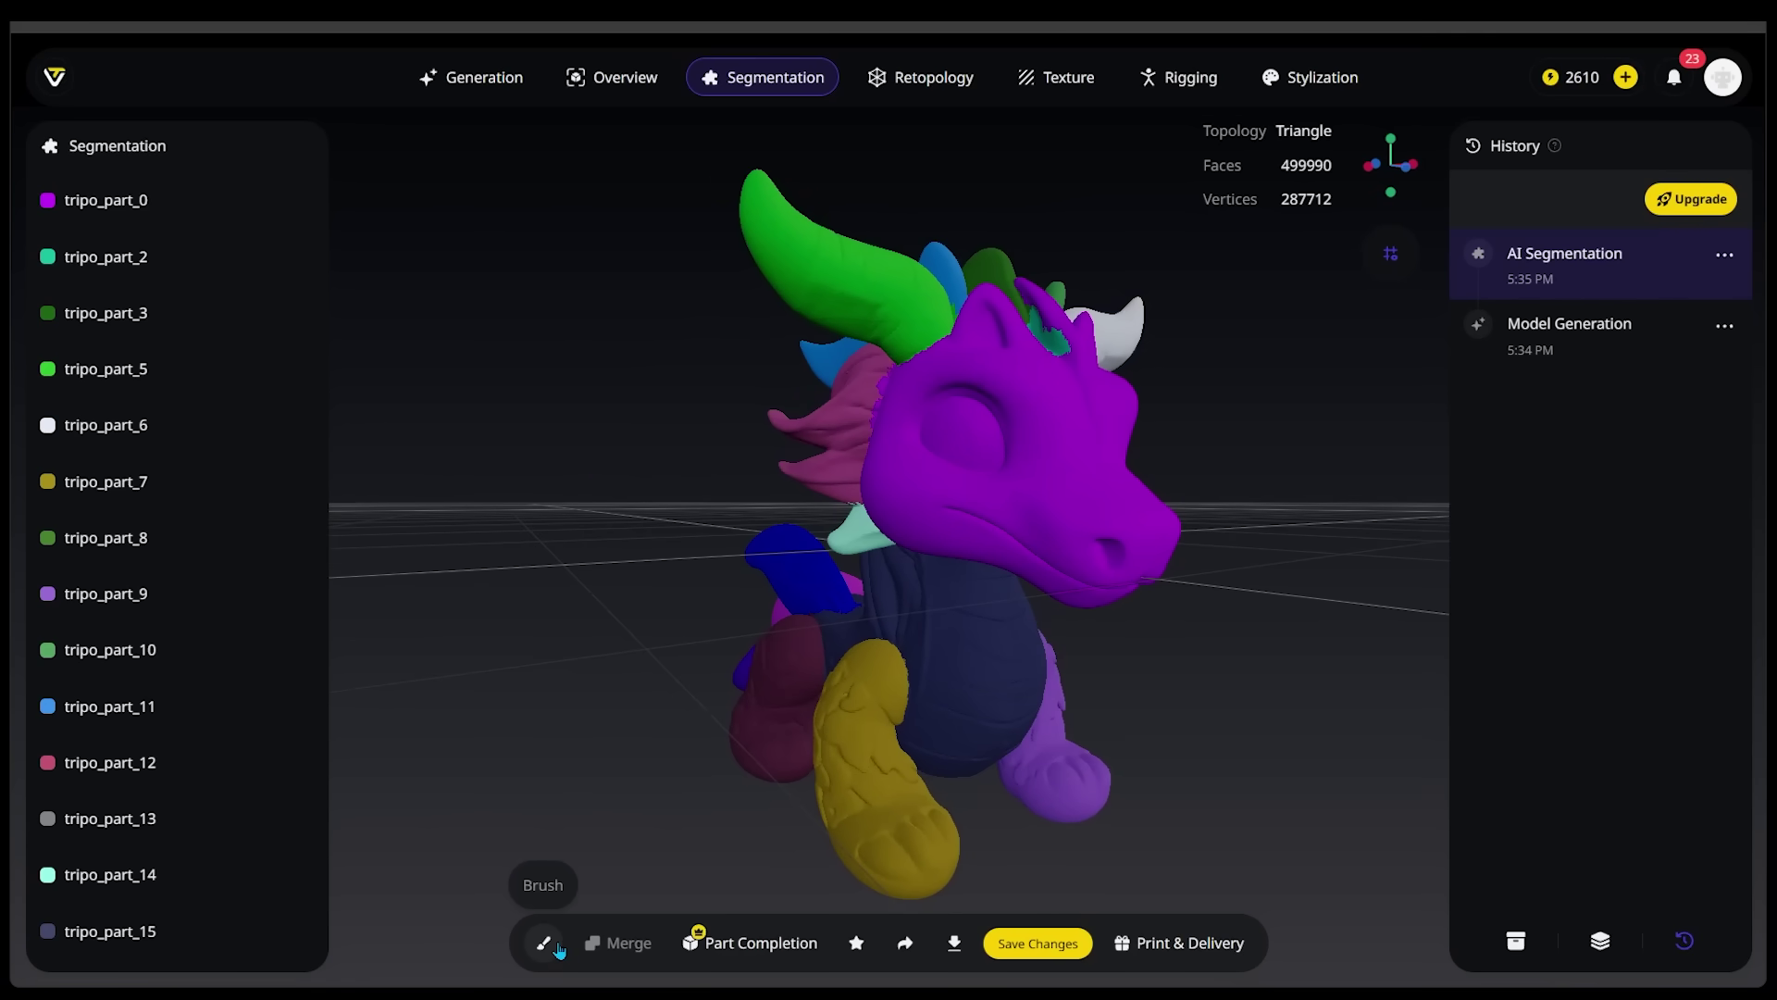
{"action": "left_click_drag", "start_coordinate": [1373, 748], "coordinate": [1150, 741]}
{"action": "scroll", "coordinate": [1158, 796], "scroll_direction": "up", "scroll_amount": 5}
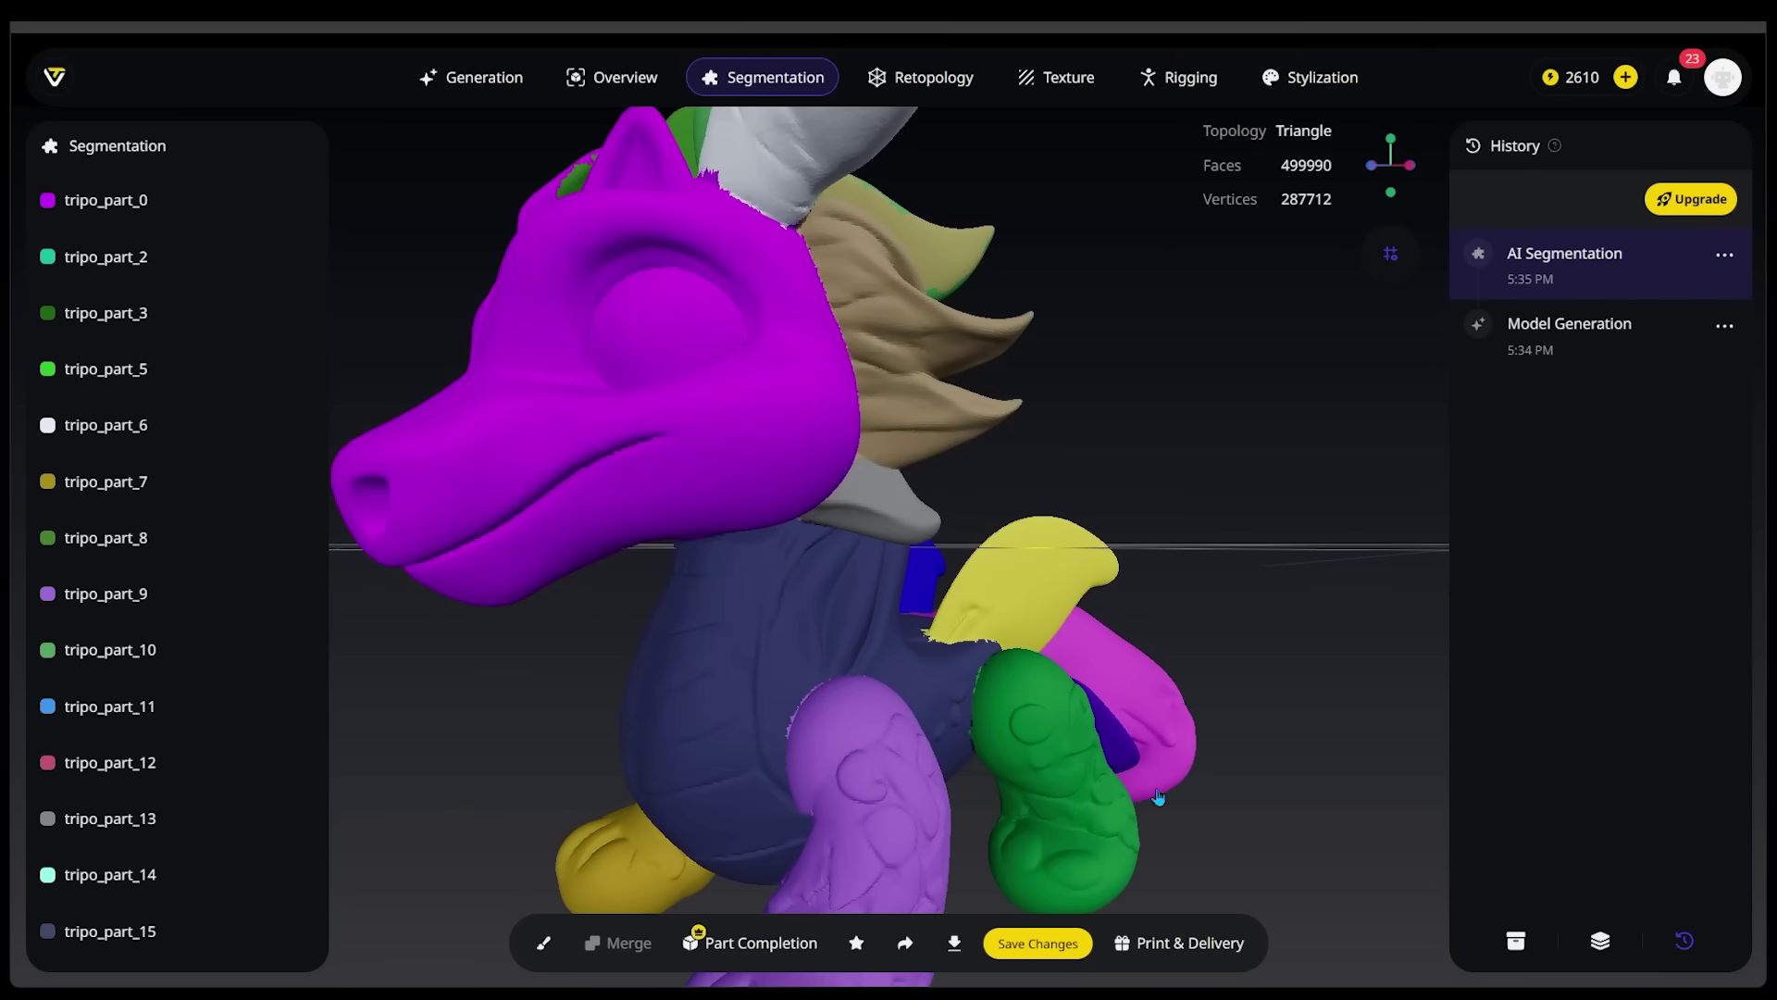
{"action": "scroll", "coordinate": [1294, 790], "scroll_direction": "down", "scroll_amount": 3}
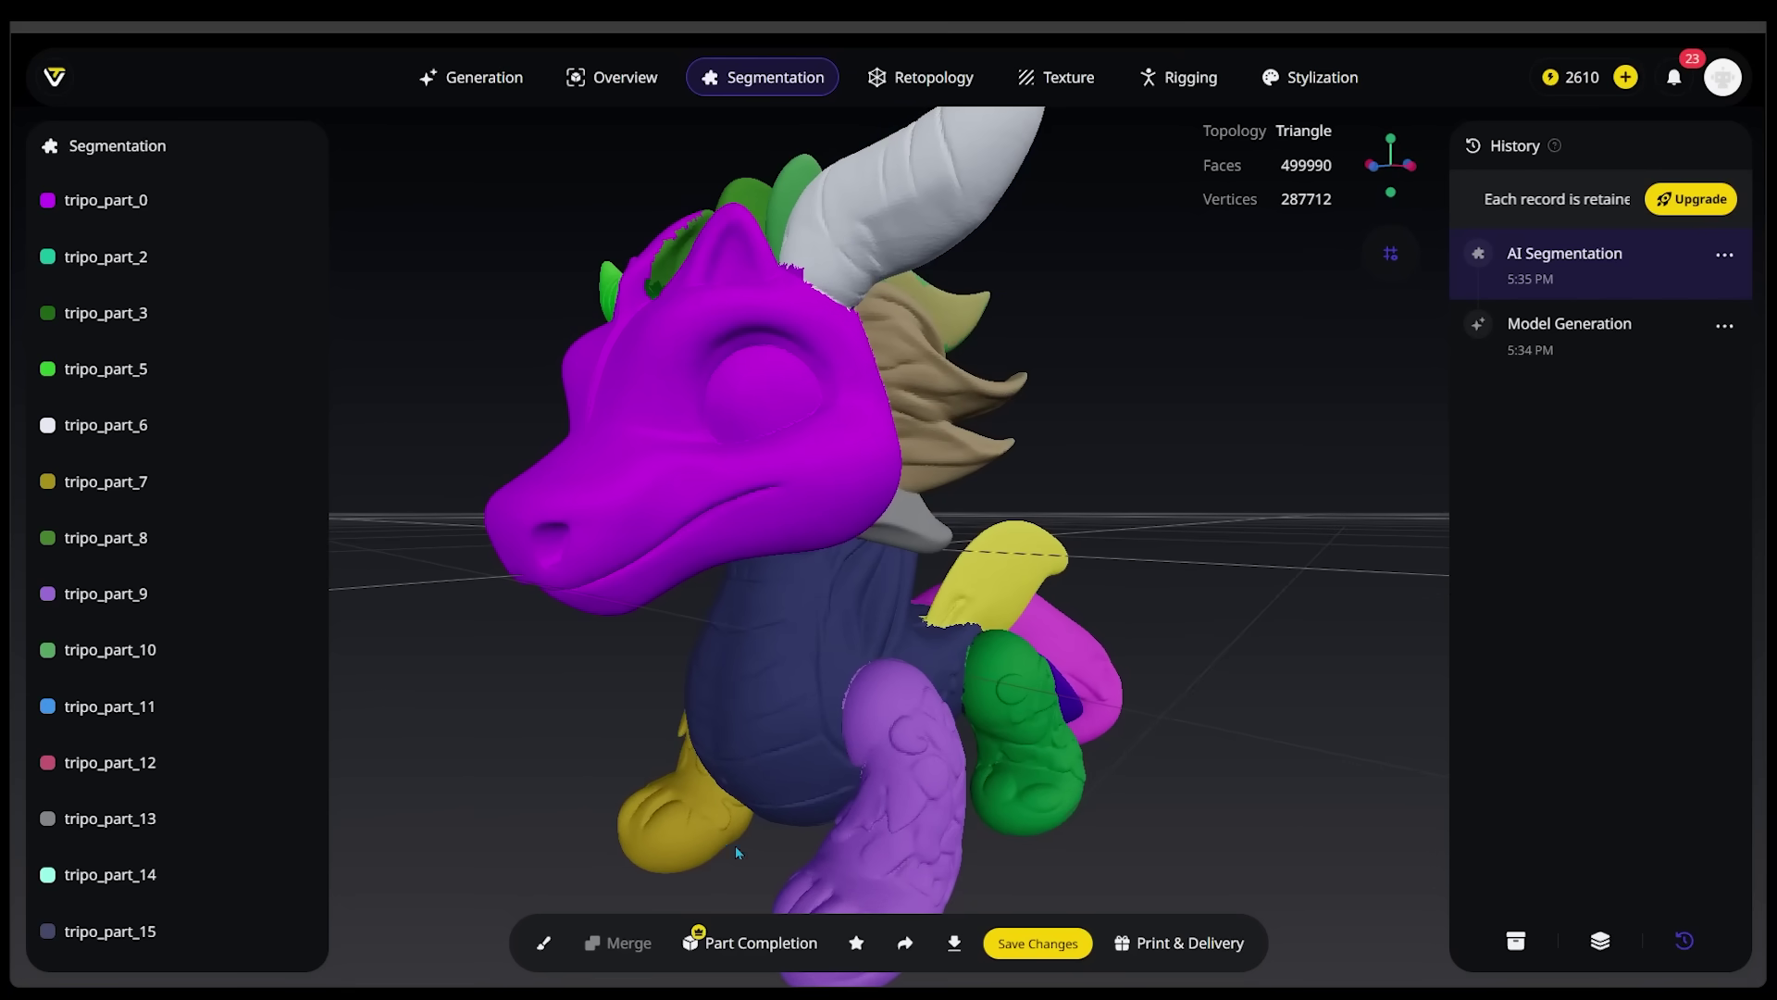
{"action": "left_click", "coordinate": [546, 942]}
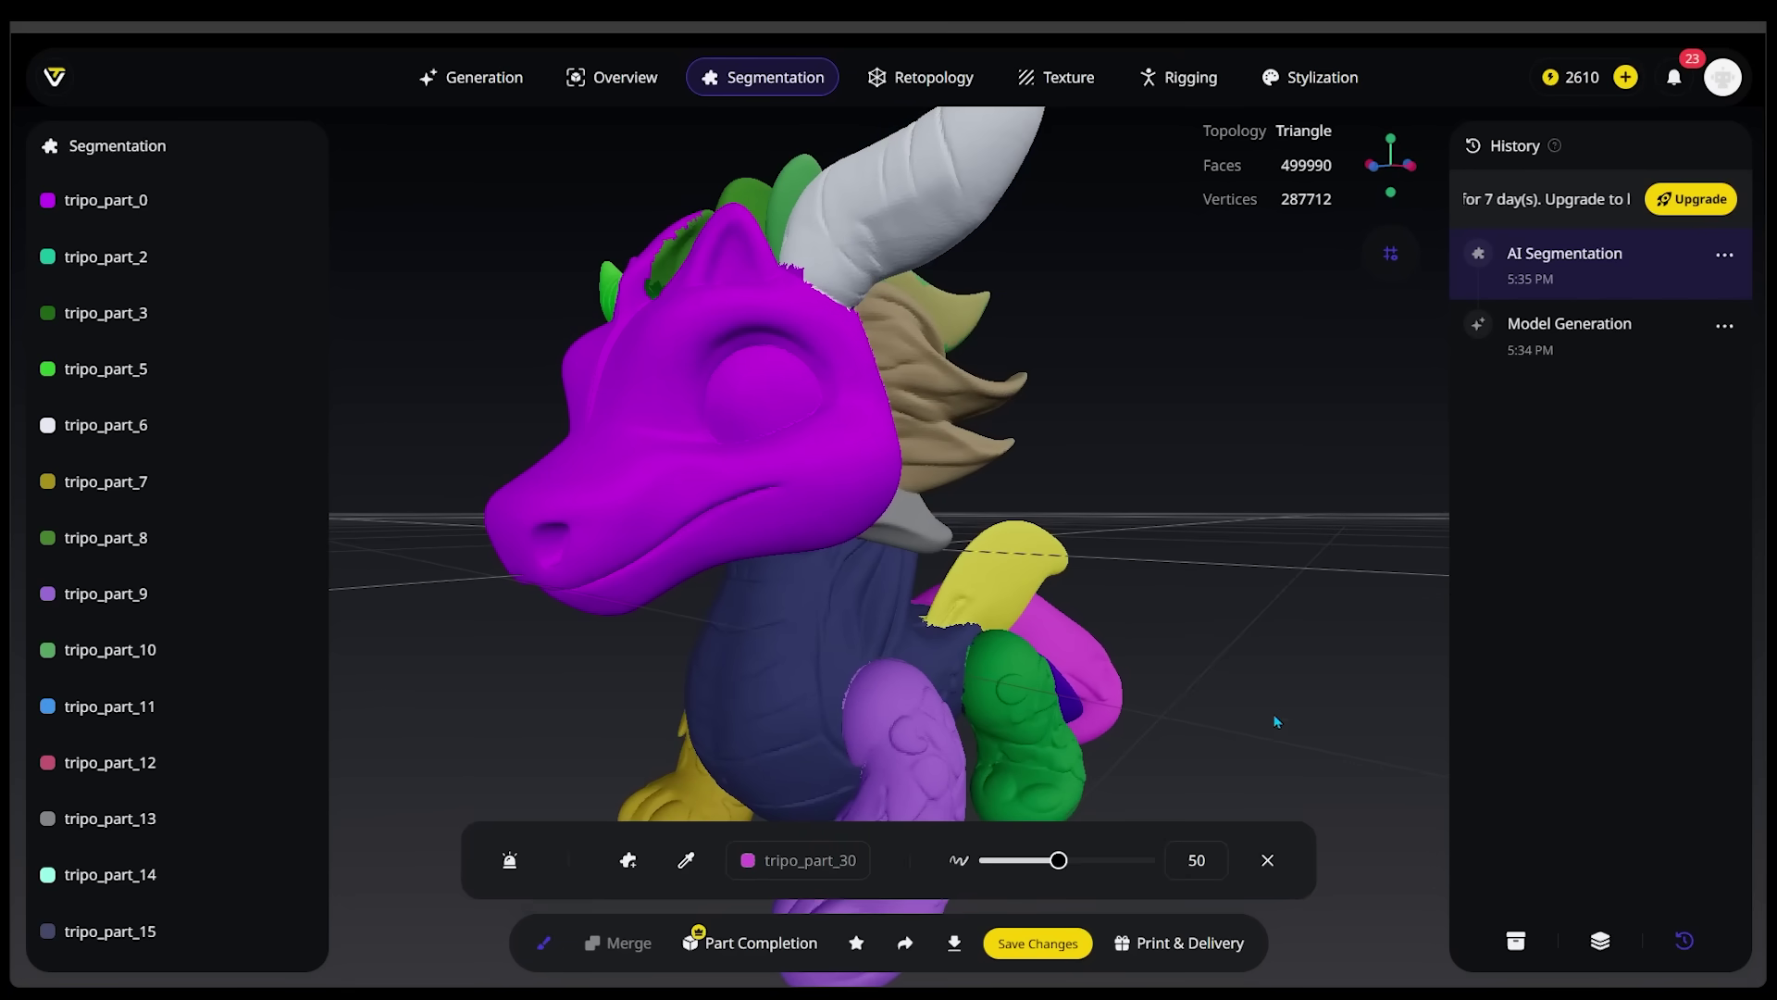
{"action": "left_click", "coordinate": [516, 870]}
Set the segmentation brush to the dragon's torso part, tripo_part_15, with size 10 for retouching the neck border under the chin.
{"action": "mouse_move", "coordinate": [1065, 759]}
{"action": "left_mouse_down"}
{"action": "mouse_move", "coordinate": [1181, 752]}
{"action": "mouse_move", "coordinate": [1235, 808]}
{"action": "mouse_move", "coordinate": [1342, 821]}
{"action": "mouse_move", "coordinate": [1258, 809]}
{"action": "mouse_move", "coordinate": [1235, 781]}
{"action": "mouse_move", "coordinate": [1257, 795]}
{"action": "left_mouse_up"}
{"action": "scroll", "coordinate": [1142, 568], "scroll_direction": "up", "scroll_amount": 2}
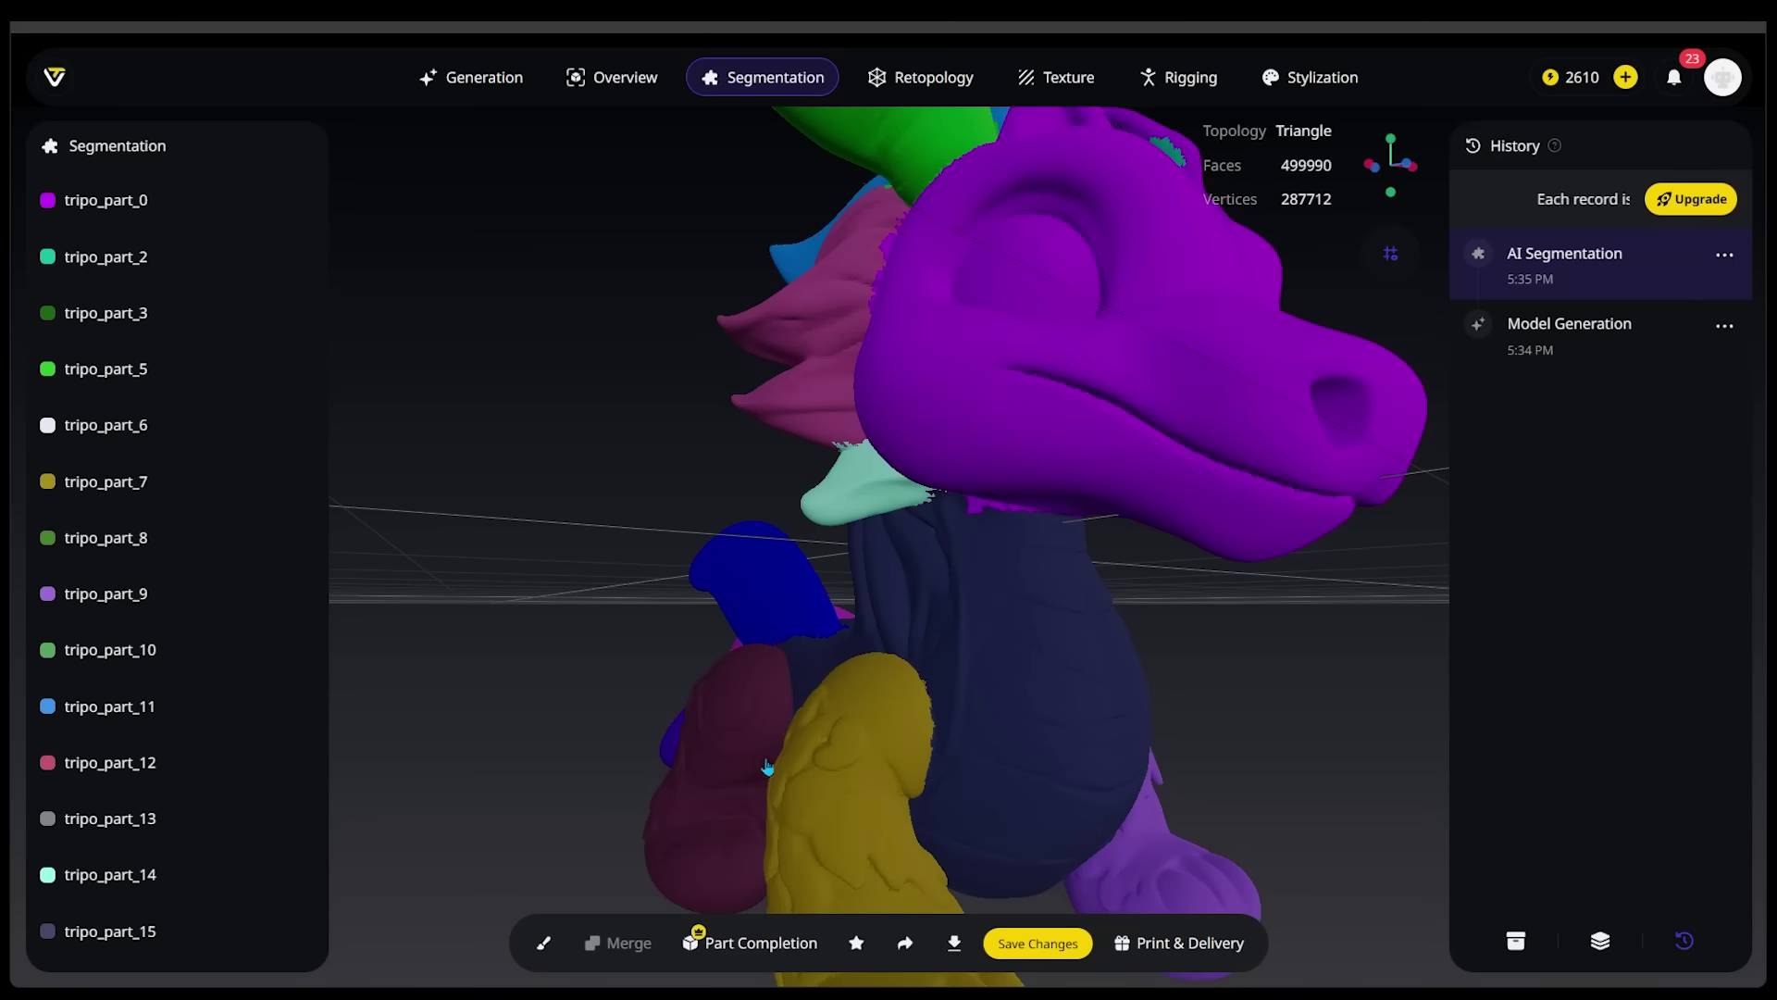
{"action": "scroll", "coordinate": [1233, 583], "scroll_direction": "up", "scroll_amount": 3}
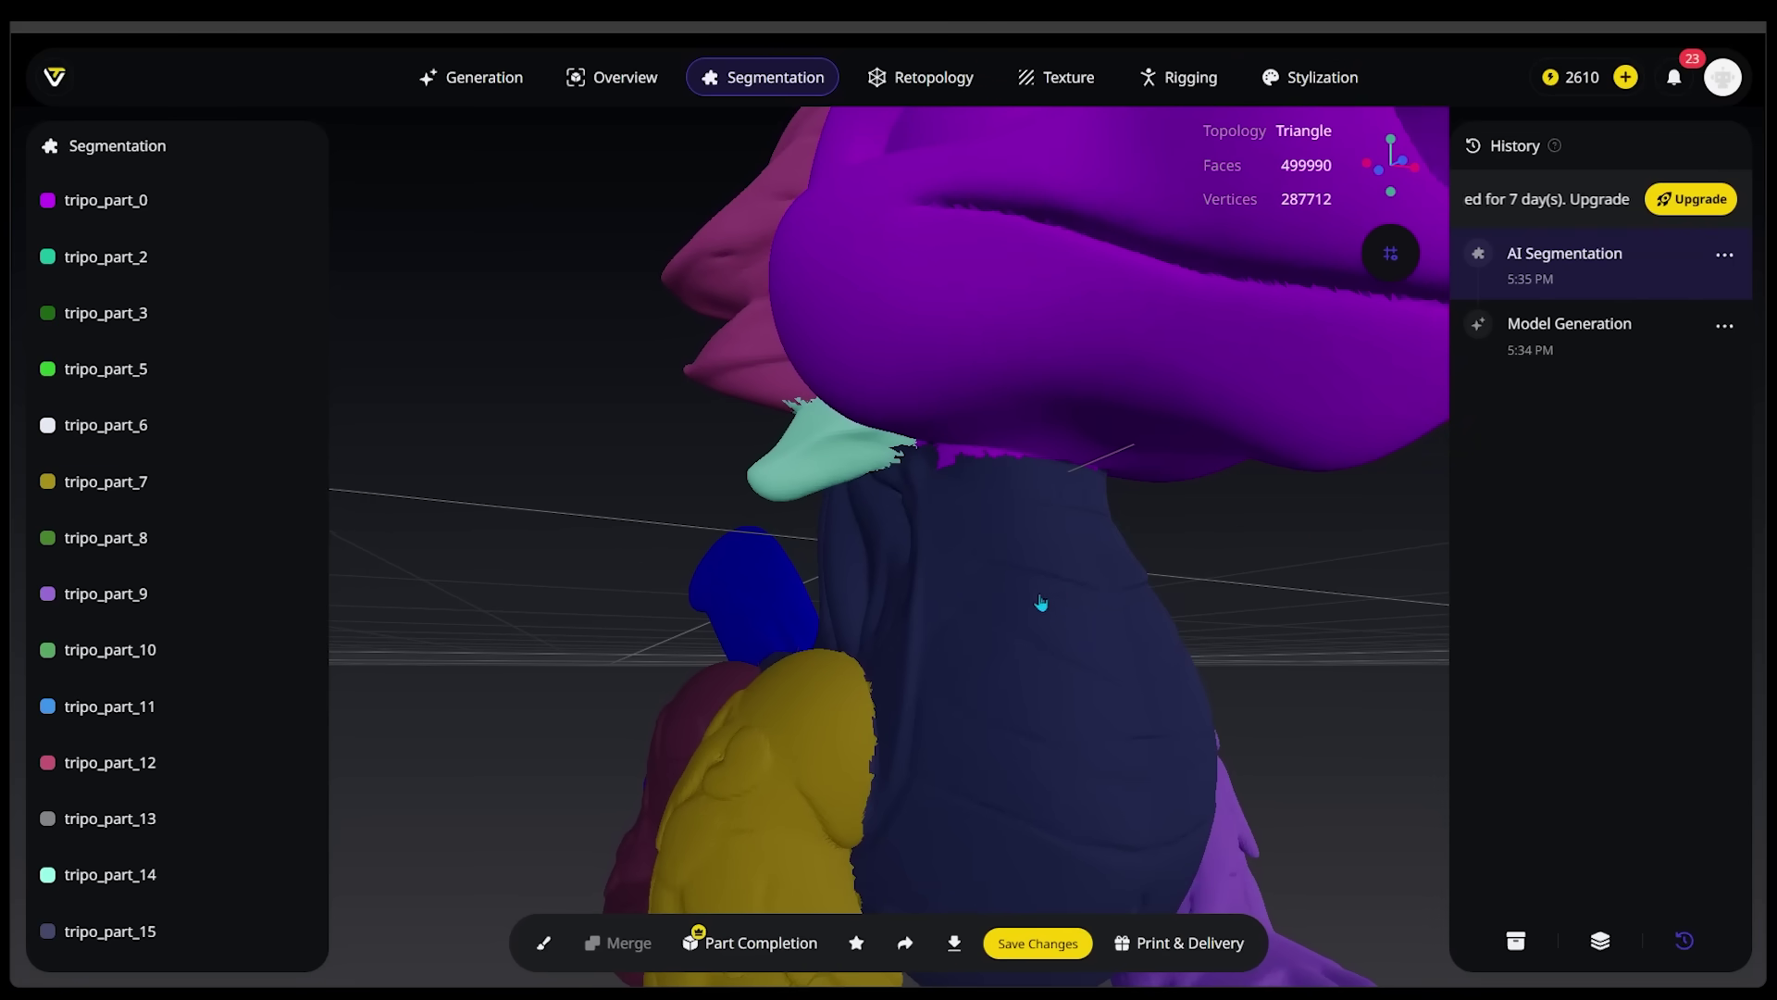
{"action": "left_click", "coordinate": [537, 943]}
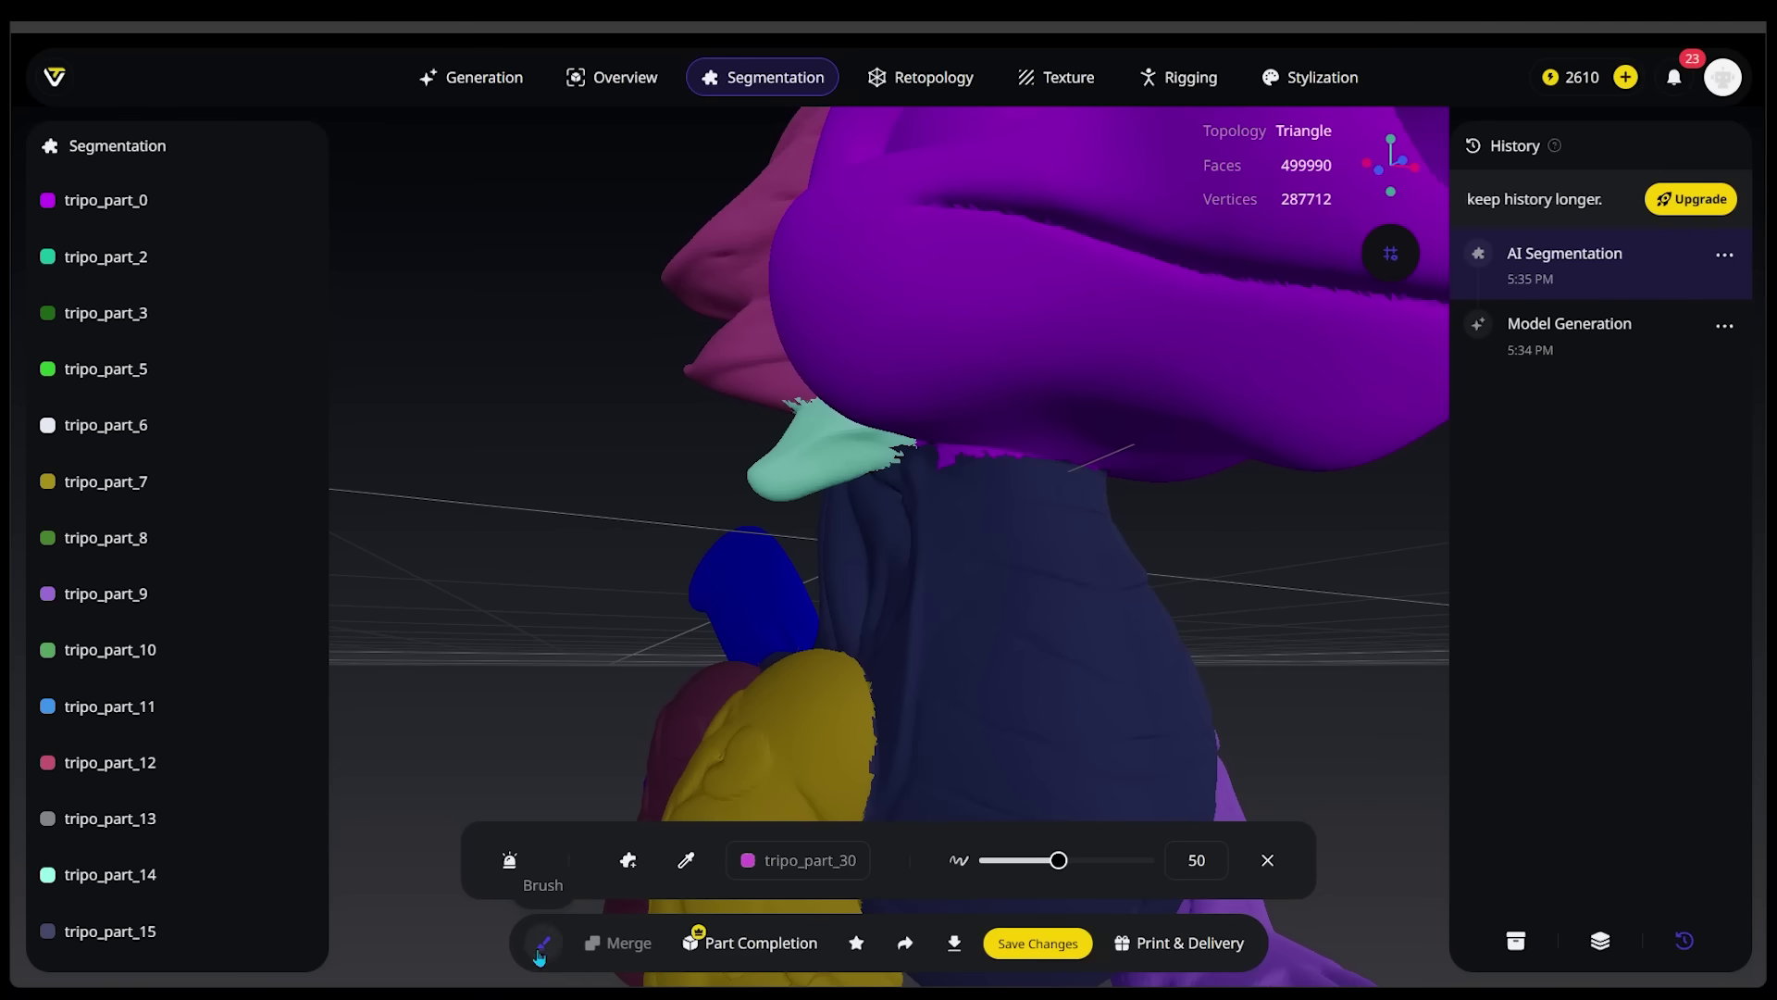
{"action": "left_click", "coordinate": [686, 861]}
{"action": "left_click", "coordinate": [992, 543]}
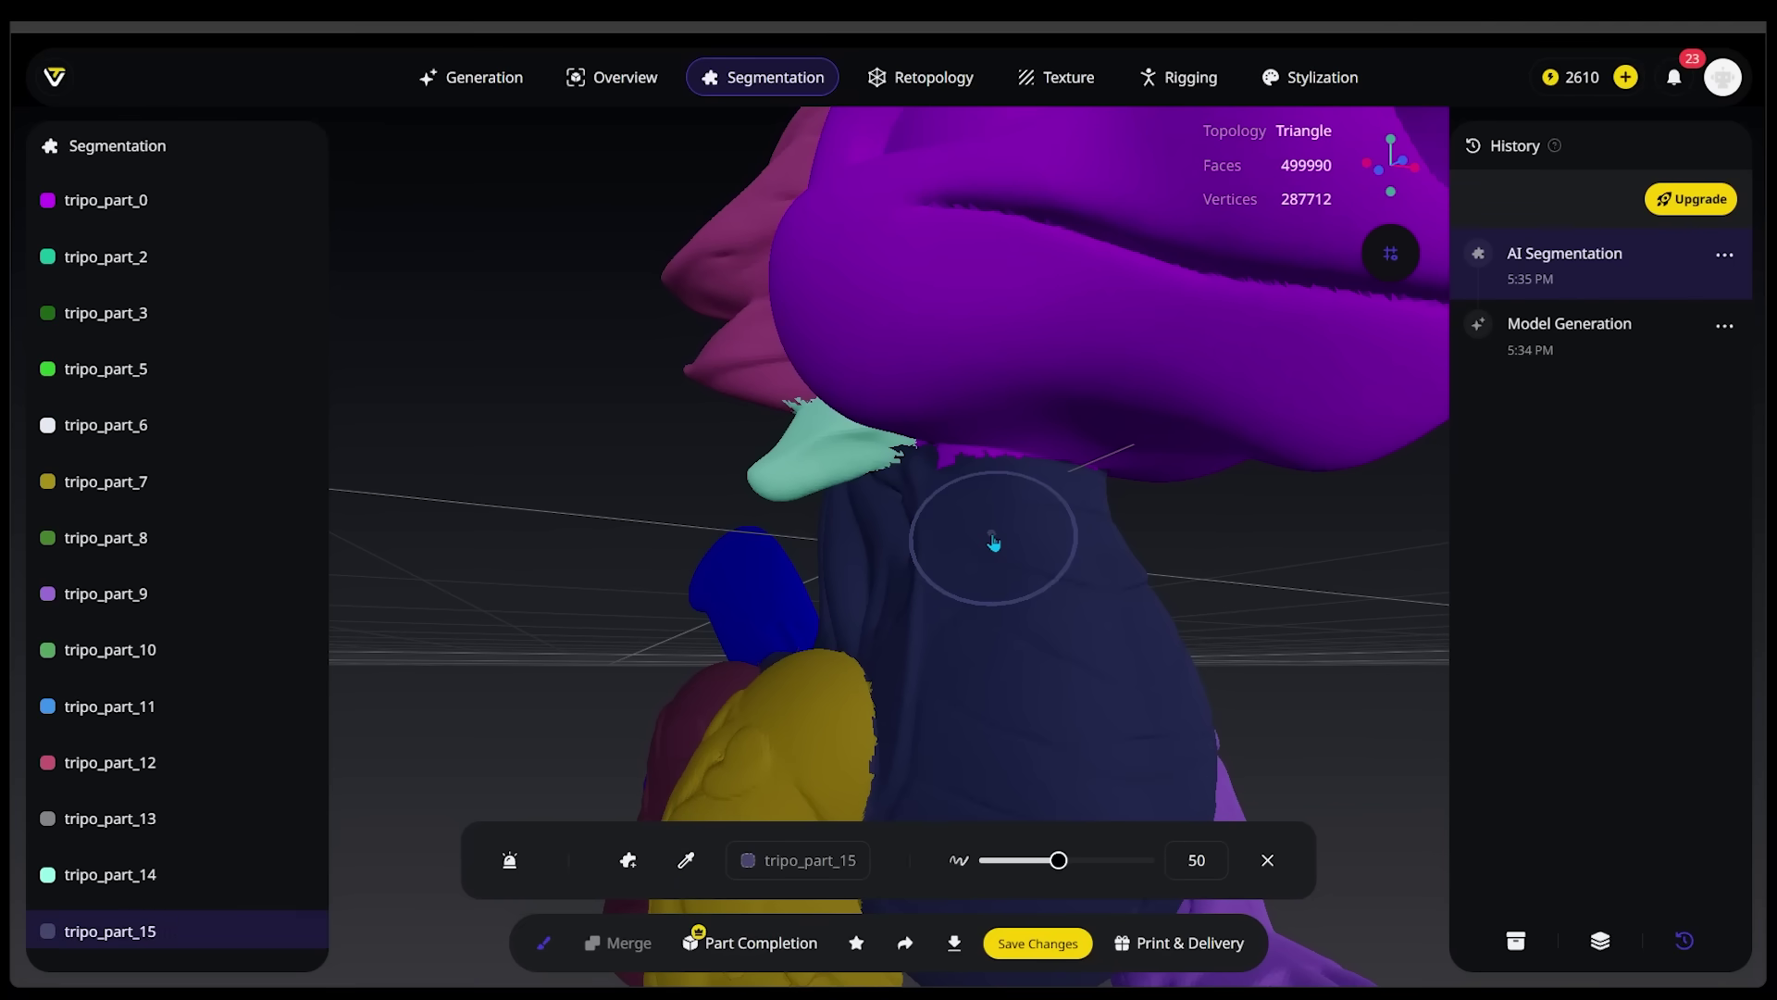
{"action": "left_click_drag", "start_coordinate": [1058, 861], "coordinate": [989, 860]}
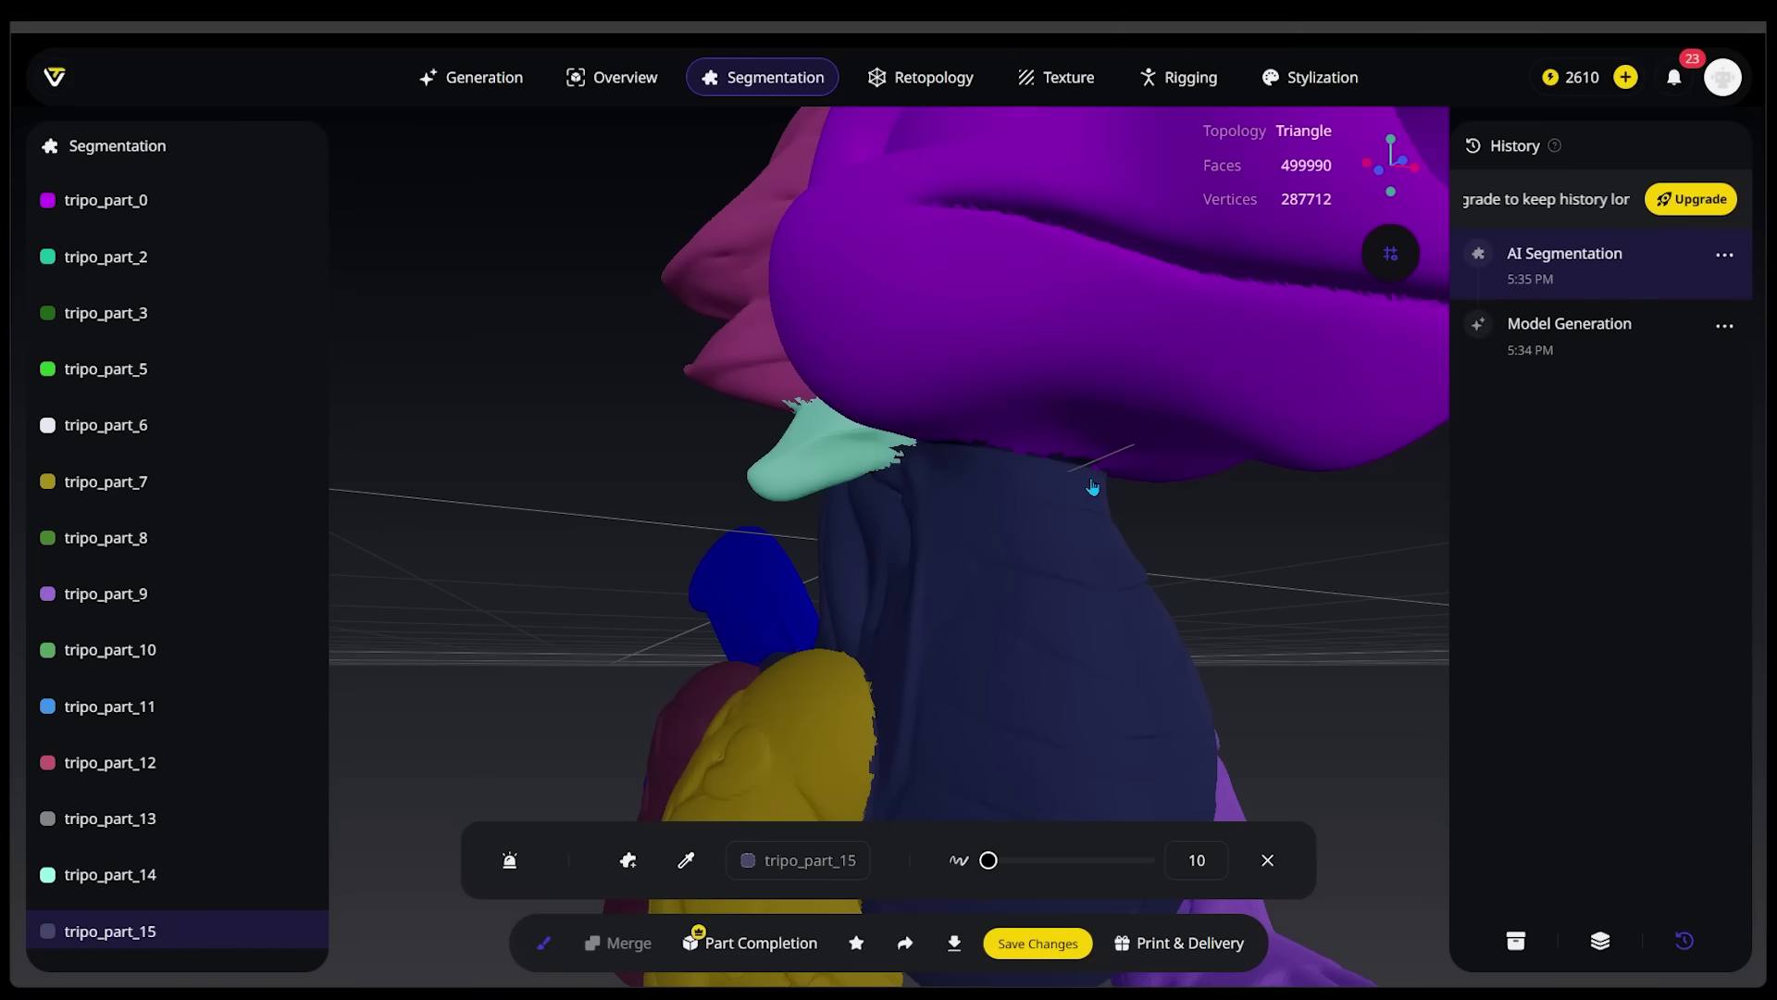
Sample the head part, tripo_part_0, as the segmentation brush's target and check the neck border under the chin.
{"action": "left_click", "coordinate": [686, 860]}
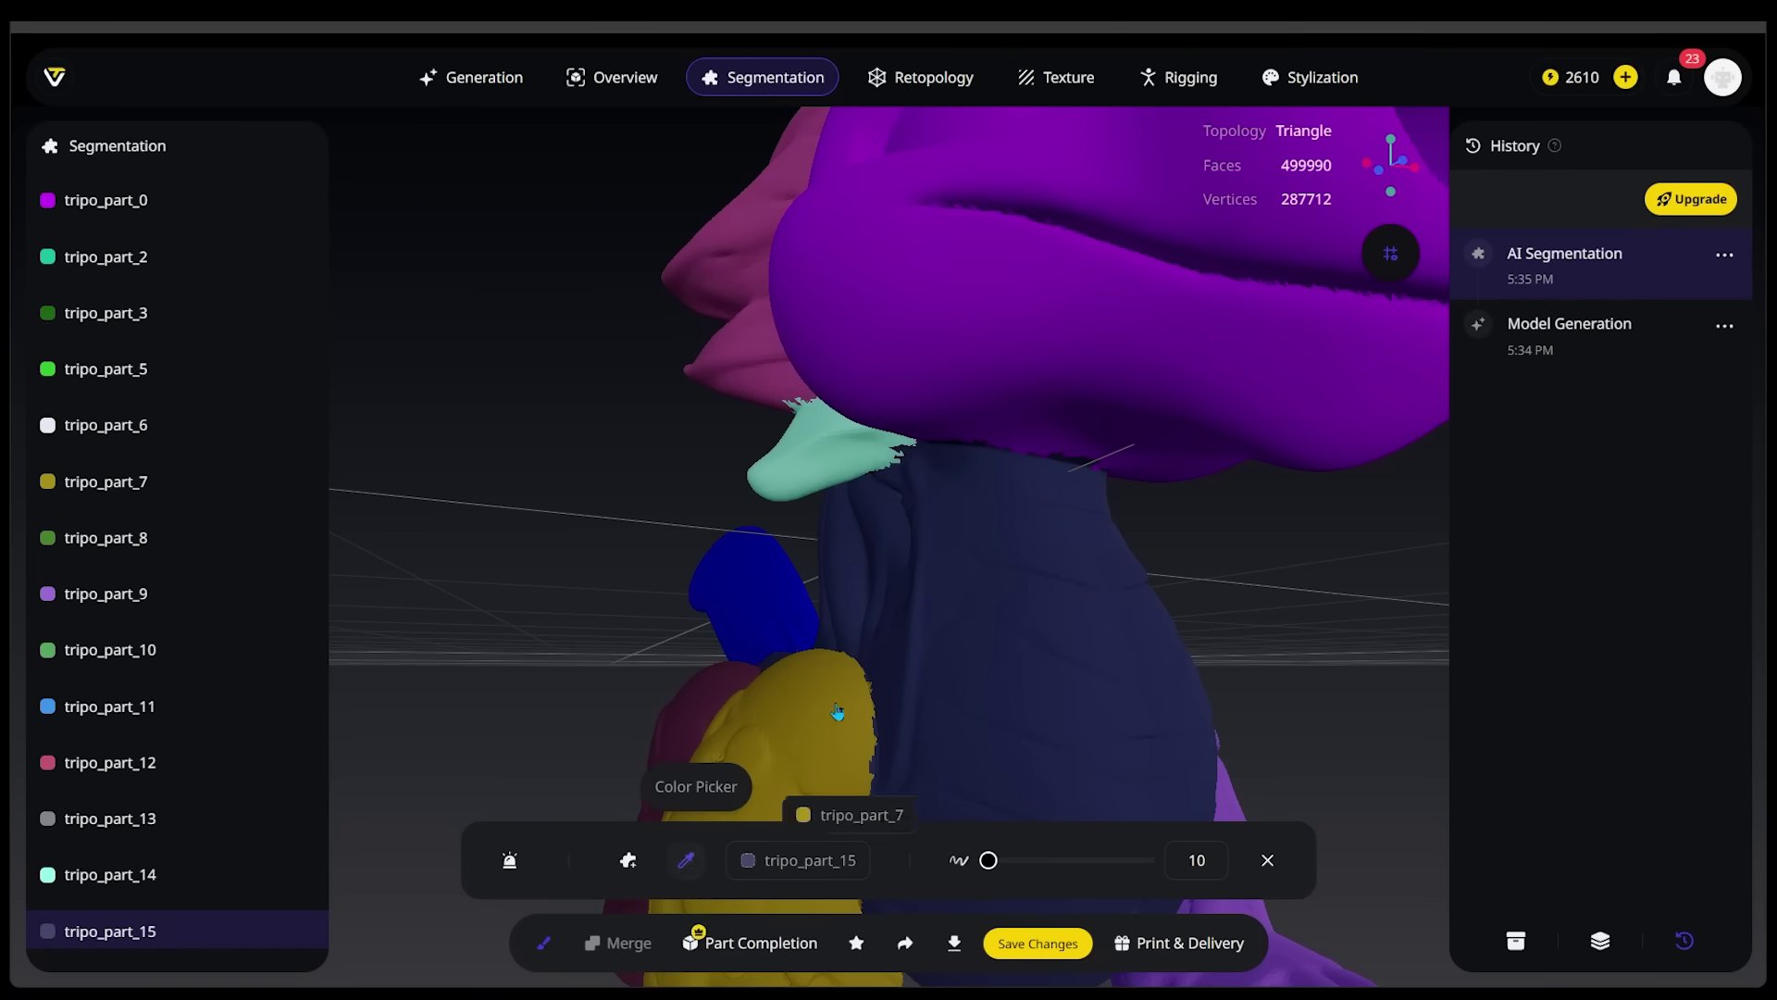
{"action": "left_click", "coordinate": [972, 353]}
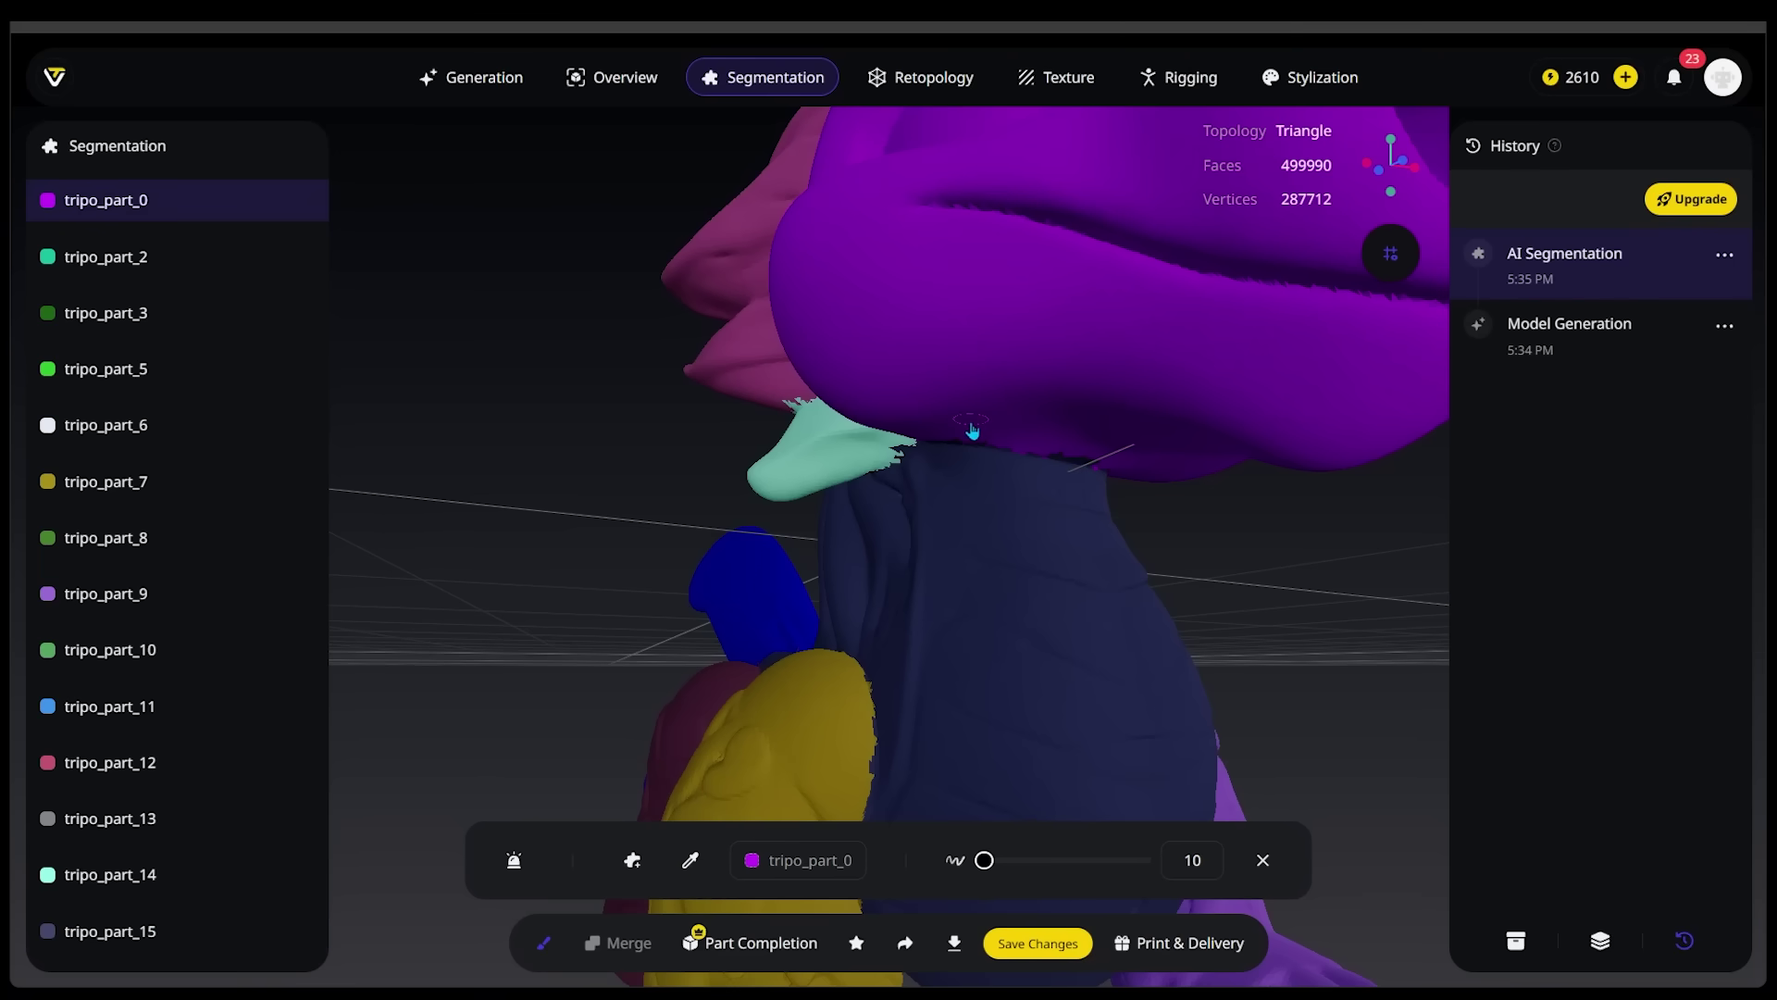
{"action": "right_click_drag", "start_coordinate": [992, 442], "coordinate": [1047, 483]}
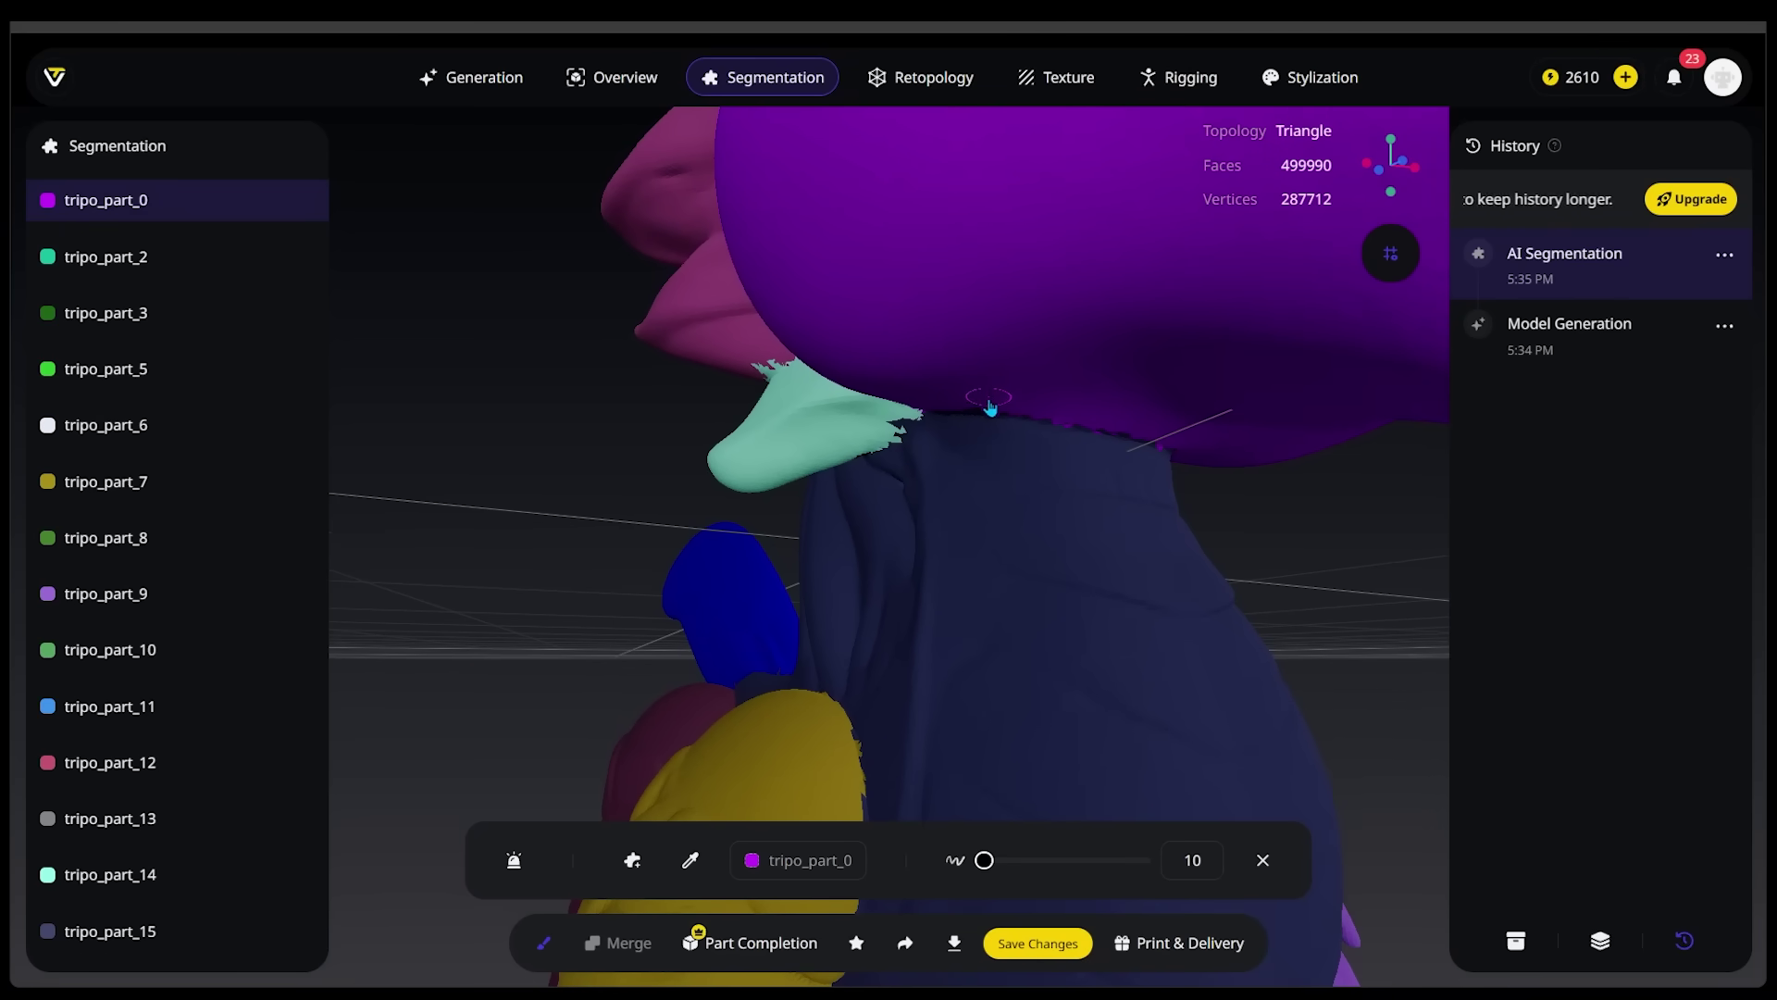
{"action": "right_click_drag", "start_coordinate": [986, 411], "coordinate": [792, 695]}
Sample the front leg part, tripo_part_7, for the brush, check its border with the torso and close the segmentation brush.
{"action": "left_click", "coordinate": [792, 694]}
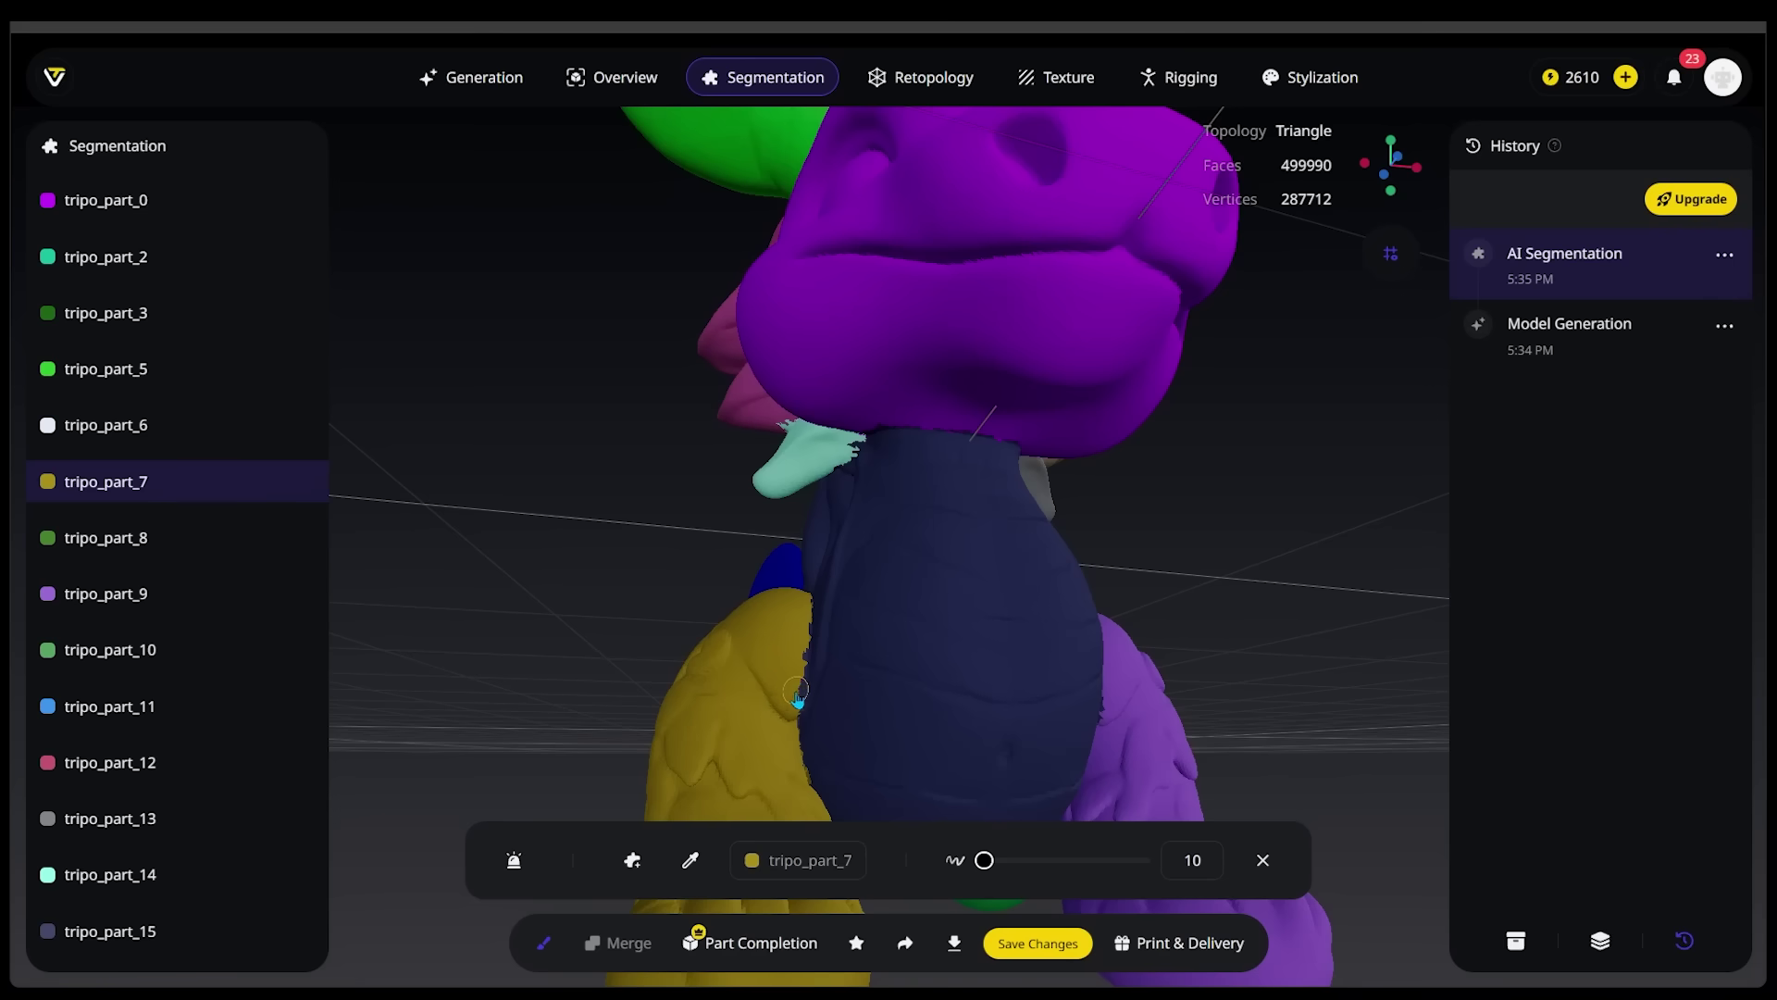
{"action": "scroll", "coordinate": [796, 692], "scroll_direction": "up", "scroll_amount": 2}
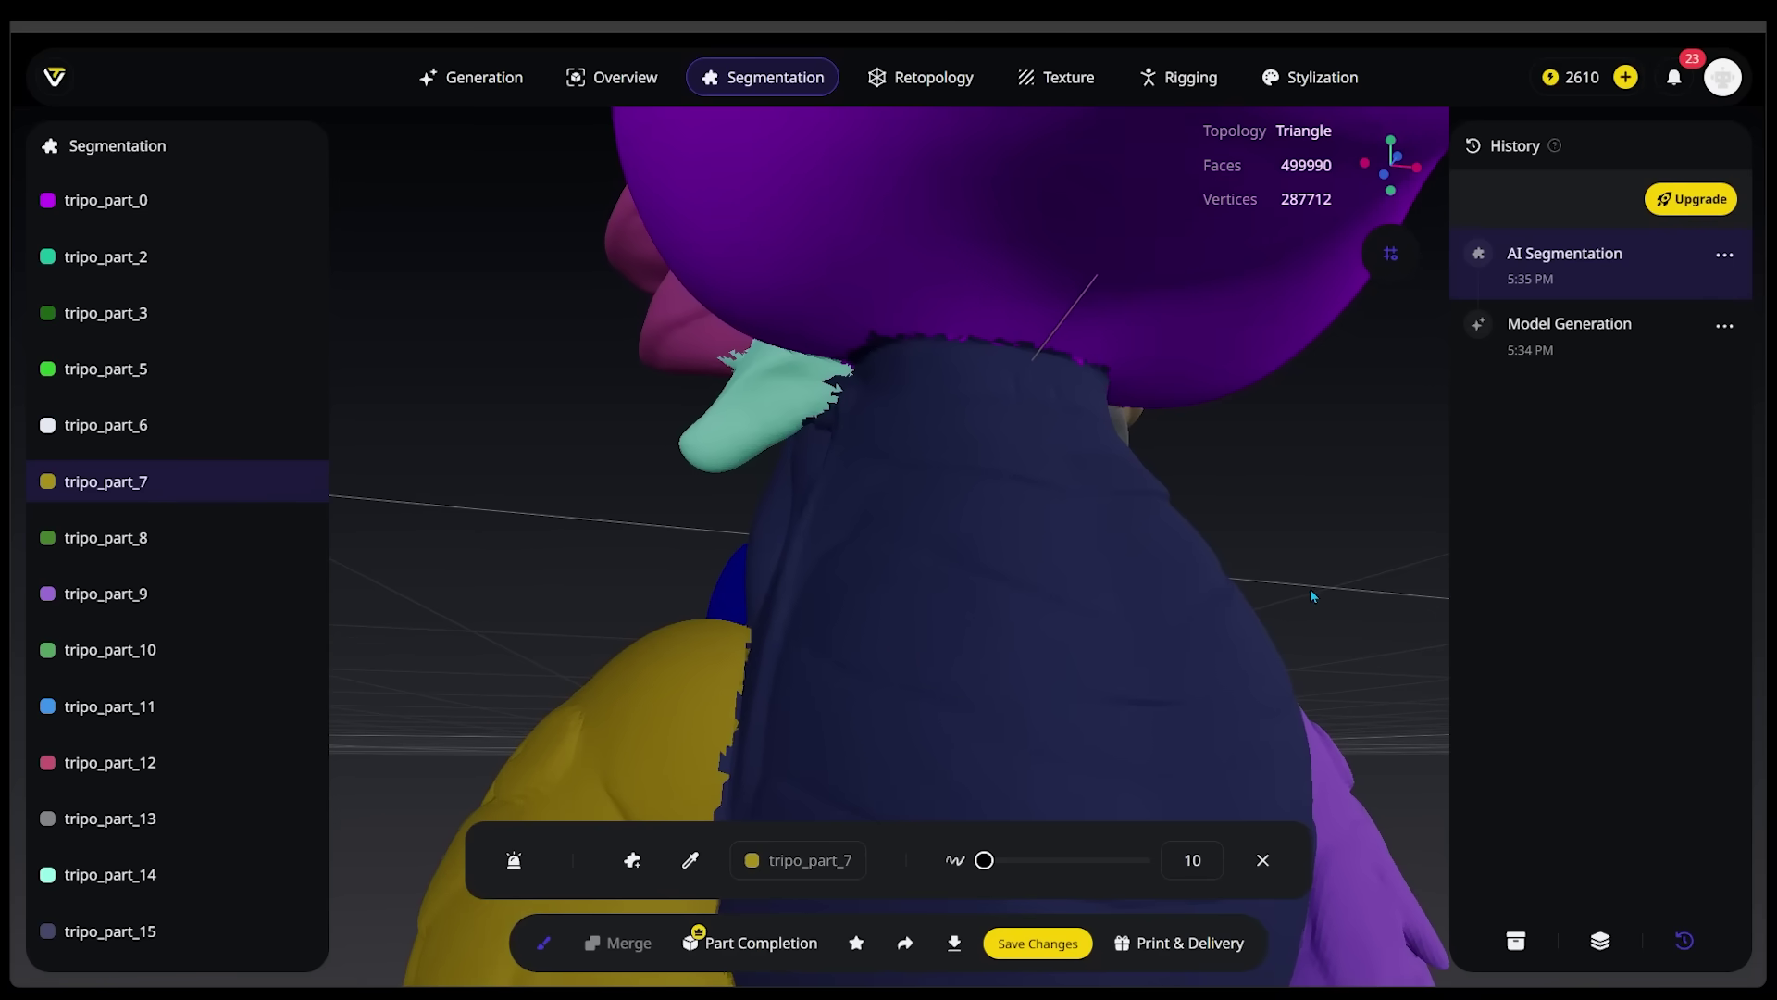
{"action": "right_click_drag", "start_coordinate": [1309, 588], "coordinate": [1352, 516]}
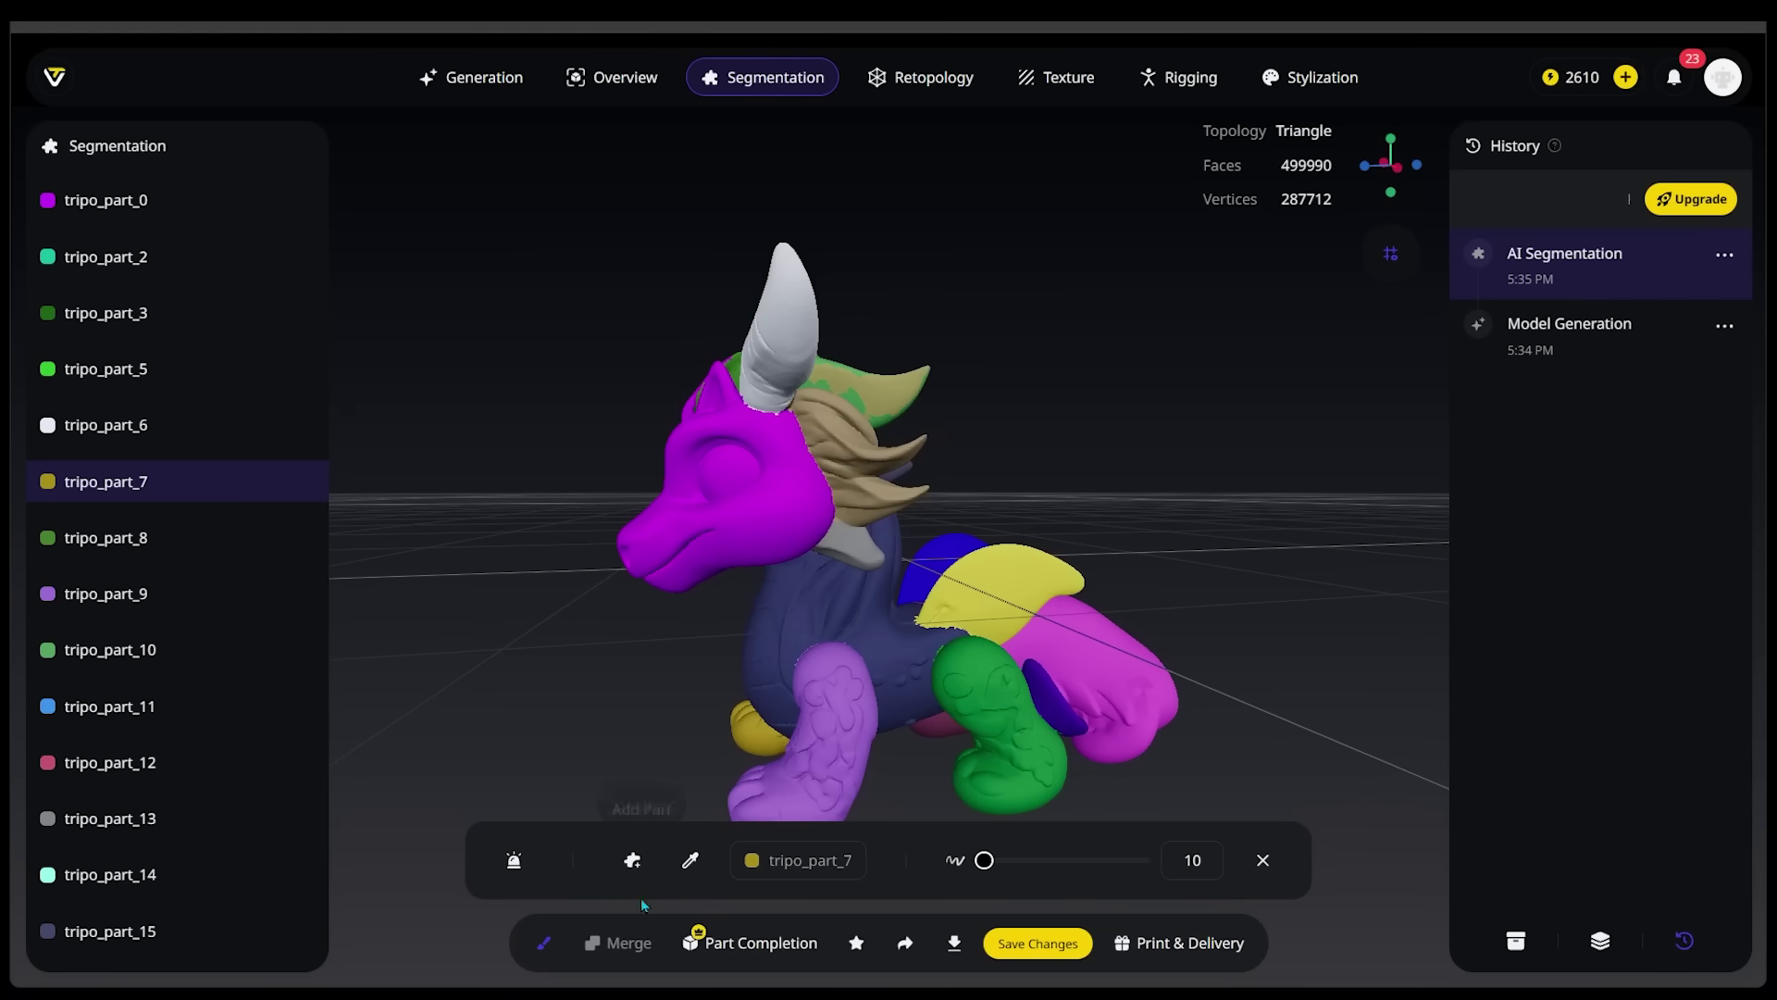
{"action": "left_click", "coordinate": [1263, 860]}
Merge the tan patch on the fin behind the white horn with the surrounding green part, tripo_part_10.
{"action": "scroll", "coordinate": [1223, 811], "scroll_direction": "up", "scroll_amount": 5}
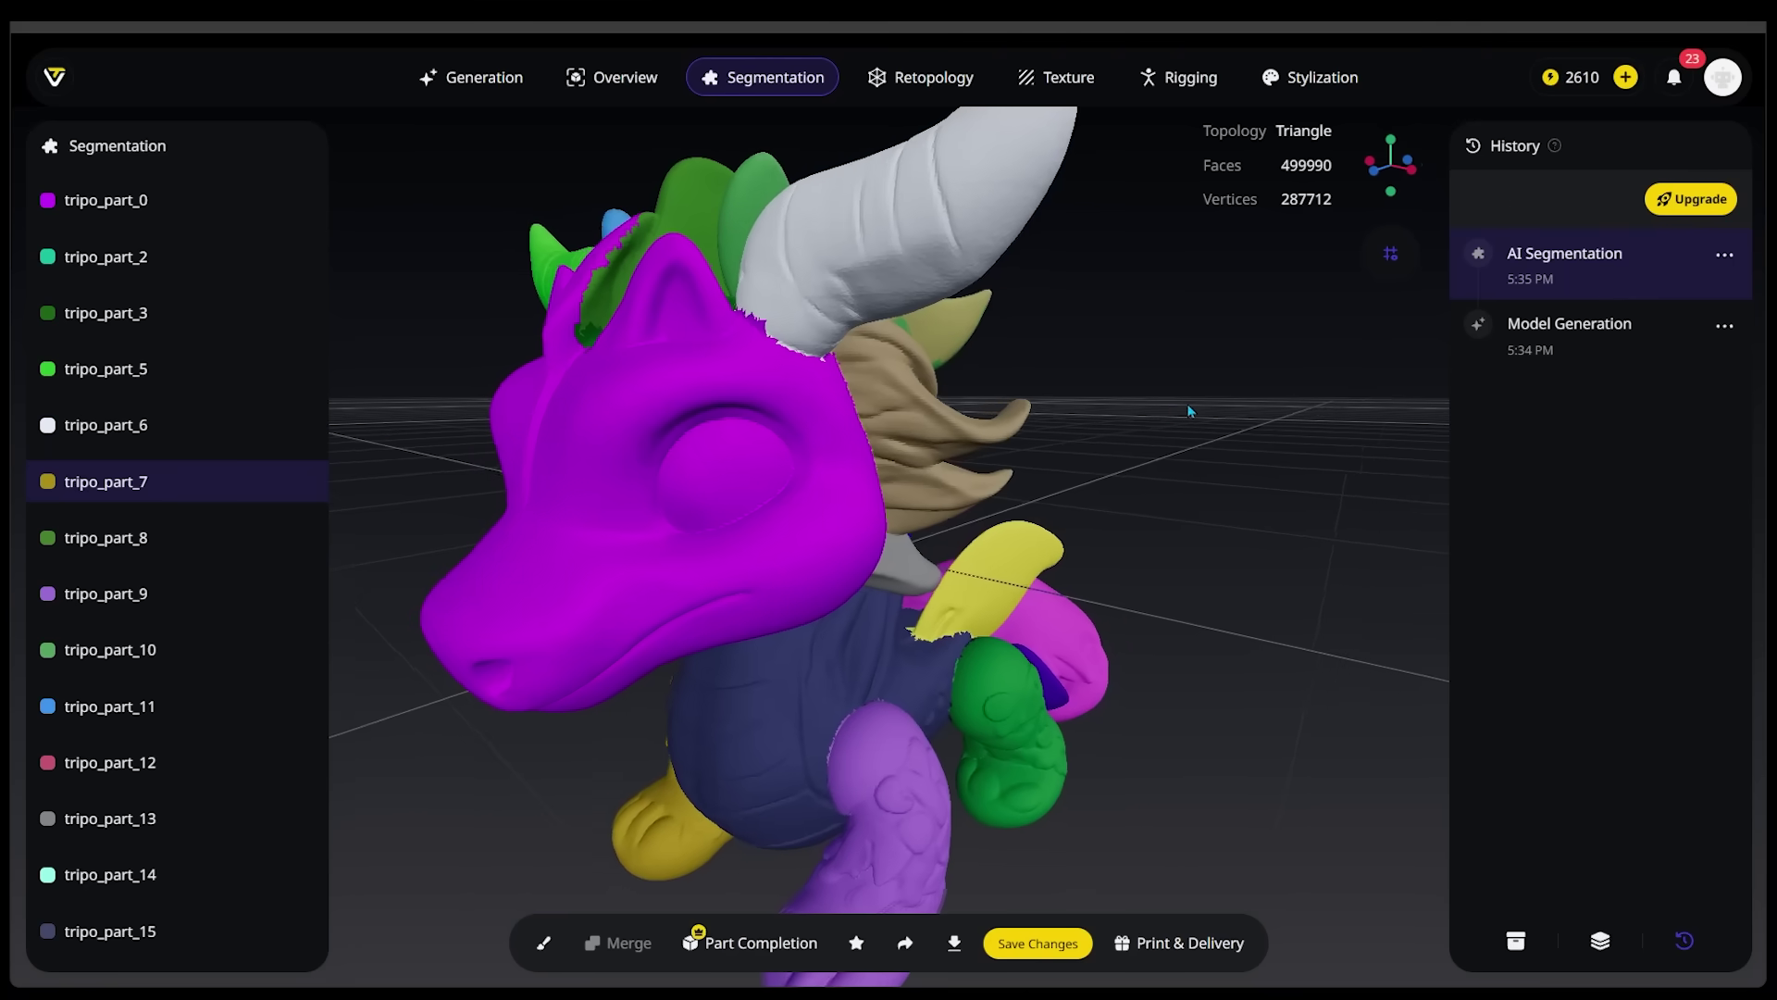
{"action": "mouse_move", "coordinate": [1223, 811]}
{"action": "left_mouse_down"}
{"action": "mouse_move", "coordinate": [1245, 404]}
{"action": "mouse_move", "coordinate": [1225, 435]}
{"action": "mouse_move", "coordinate": [1036, 428]}
{"action": "mouse_move", "coordinate": [1015, 449]}
{"action": "left_mouse_up"}
{"action": "scroll", "coordinate": [1225, 442], "scroll_direction": "down", "scroll_amount": 3}
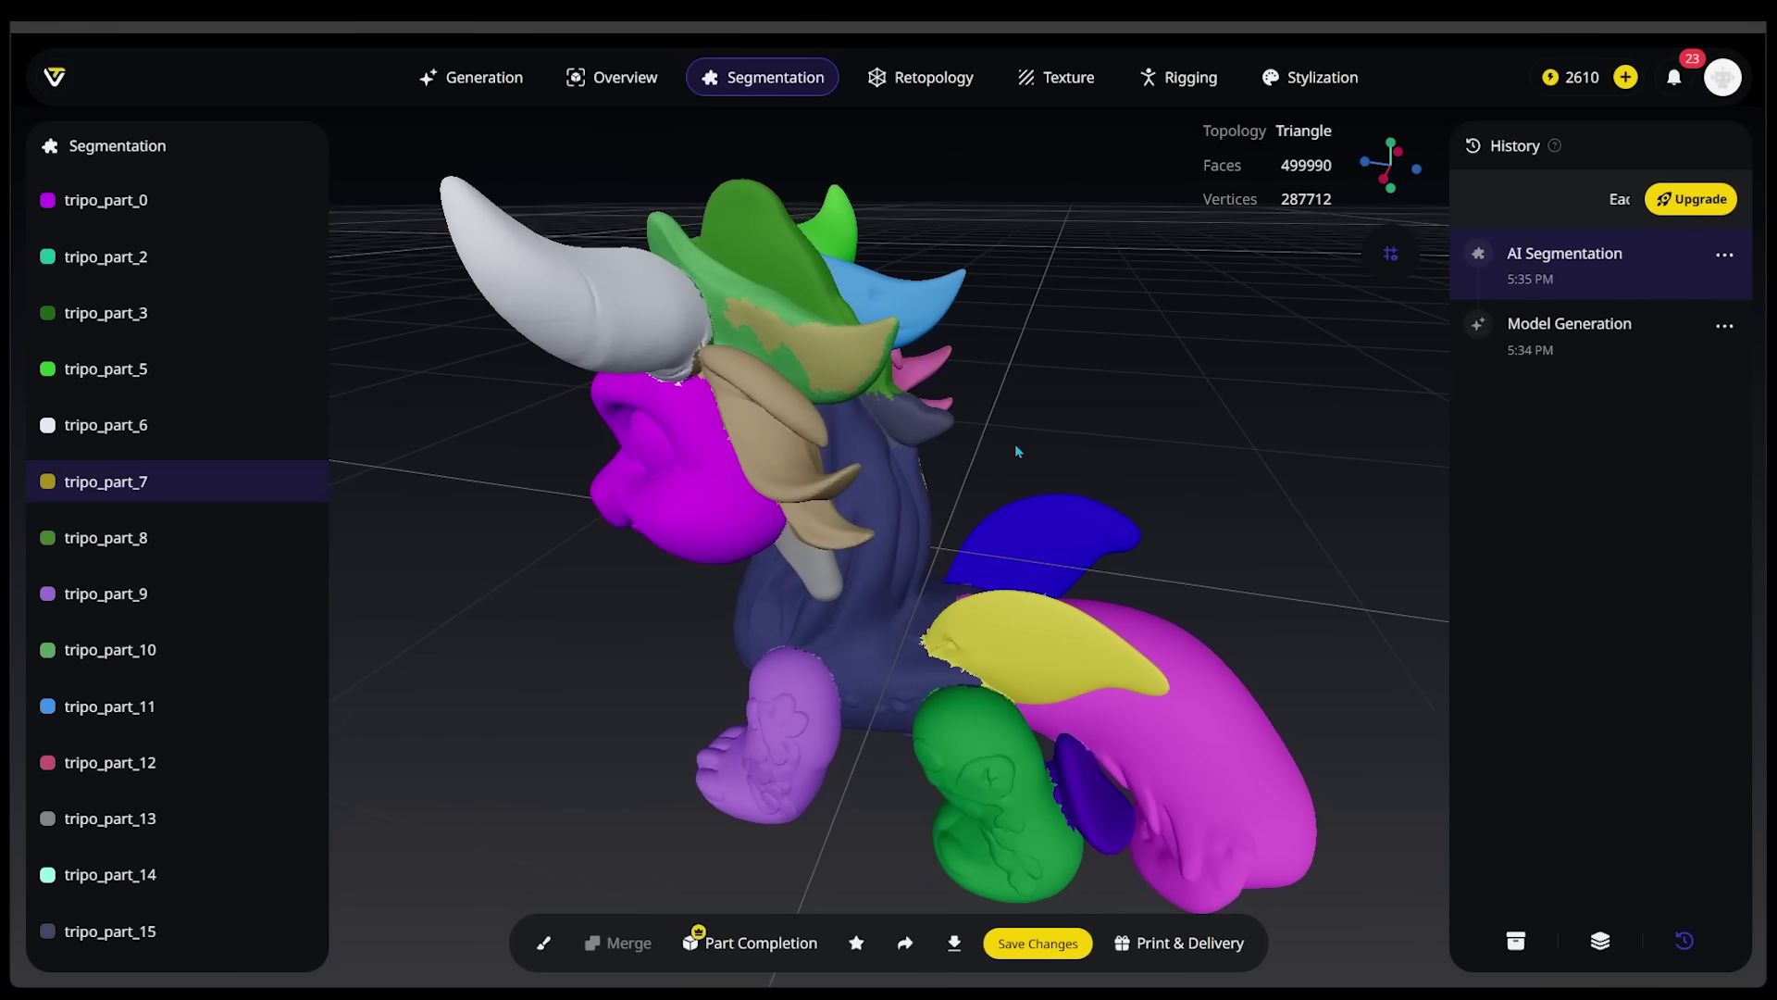
{"action": "left_click", "coordinate": [721, 294]}
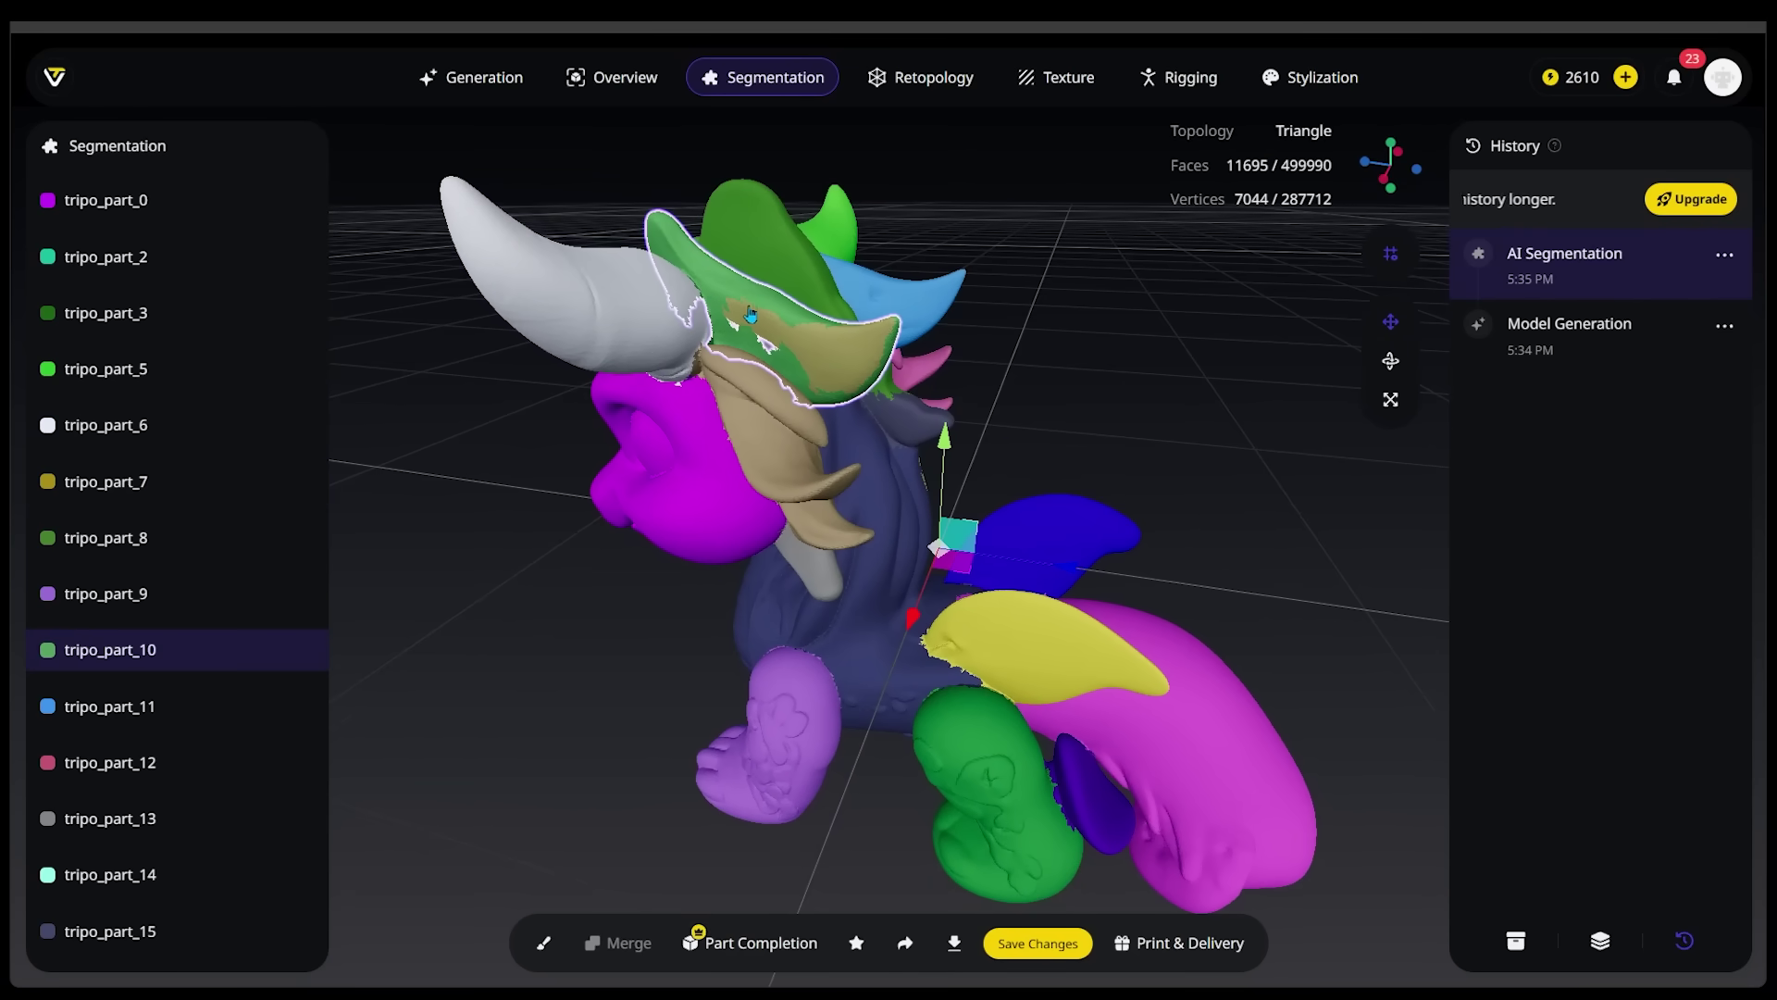
{"action": "left_click", "coordinate": [826, 361], "text": "shift"}
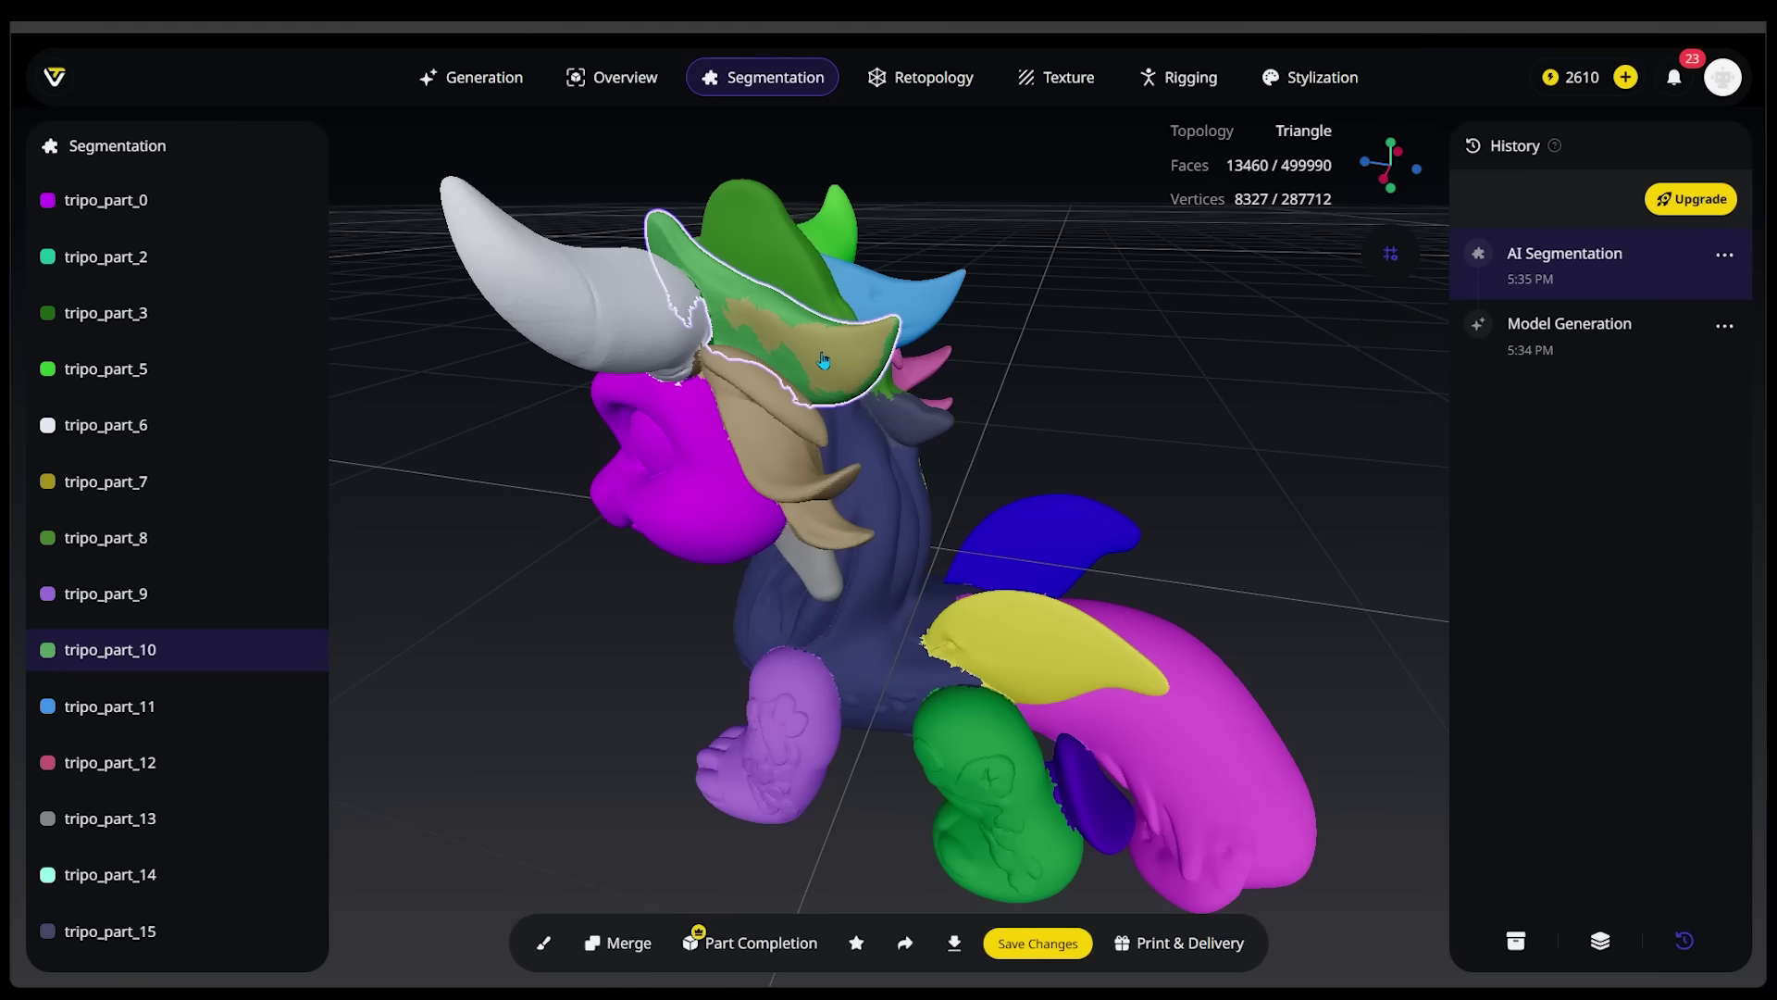
{"action": "left_click", "coordinate": [620, 944]}
Merge the light-green lock below the mane, tripo_part_14, with the pink mane part on the same side of the head.
{"action": "left_click_drag", "start_coordinate": [1098, 413], "coordinate": [741, 495]}
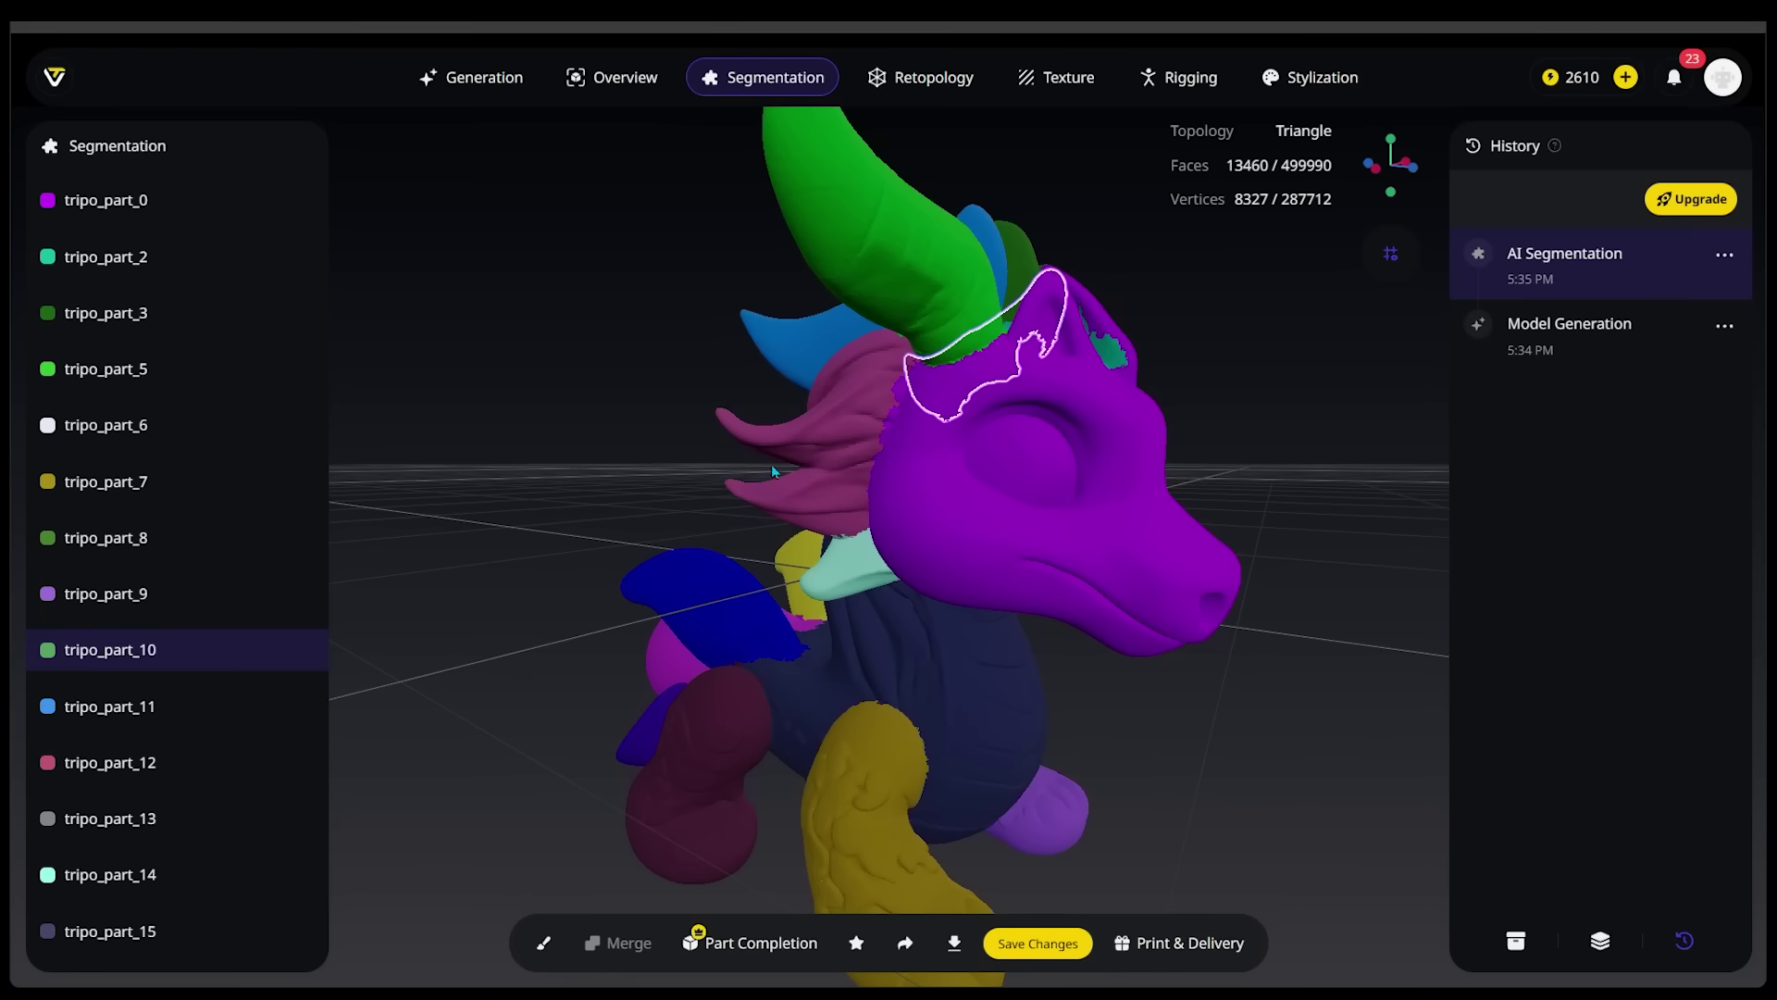
{"action": "scroll", "coordinate": [834, 558], "scroll_direction": "up", "scroll_amount": 2}
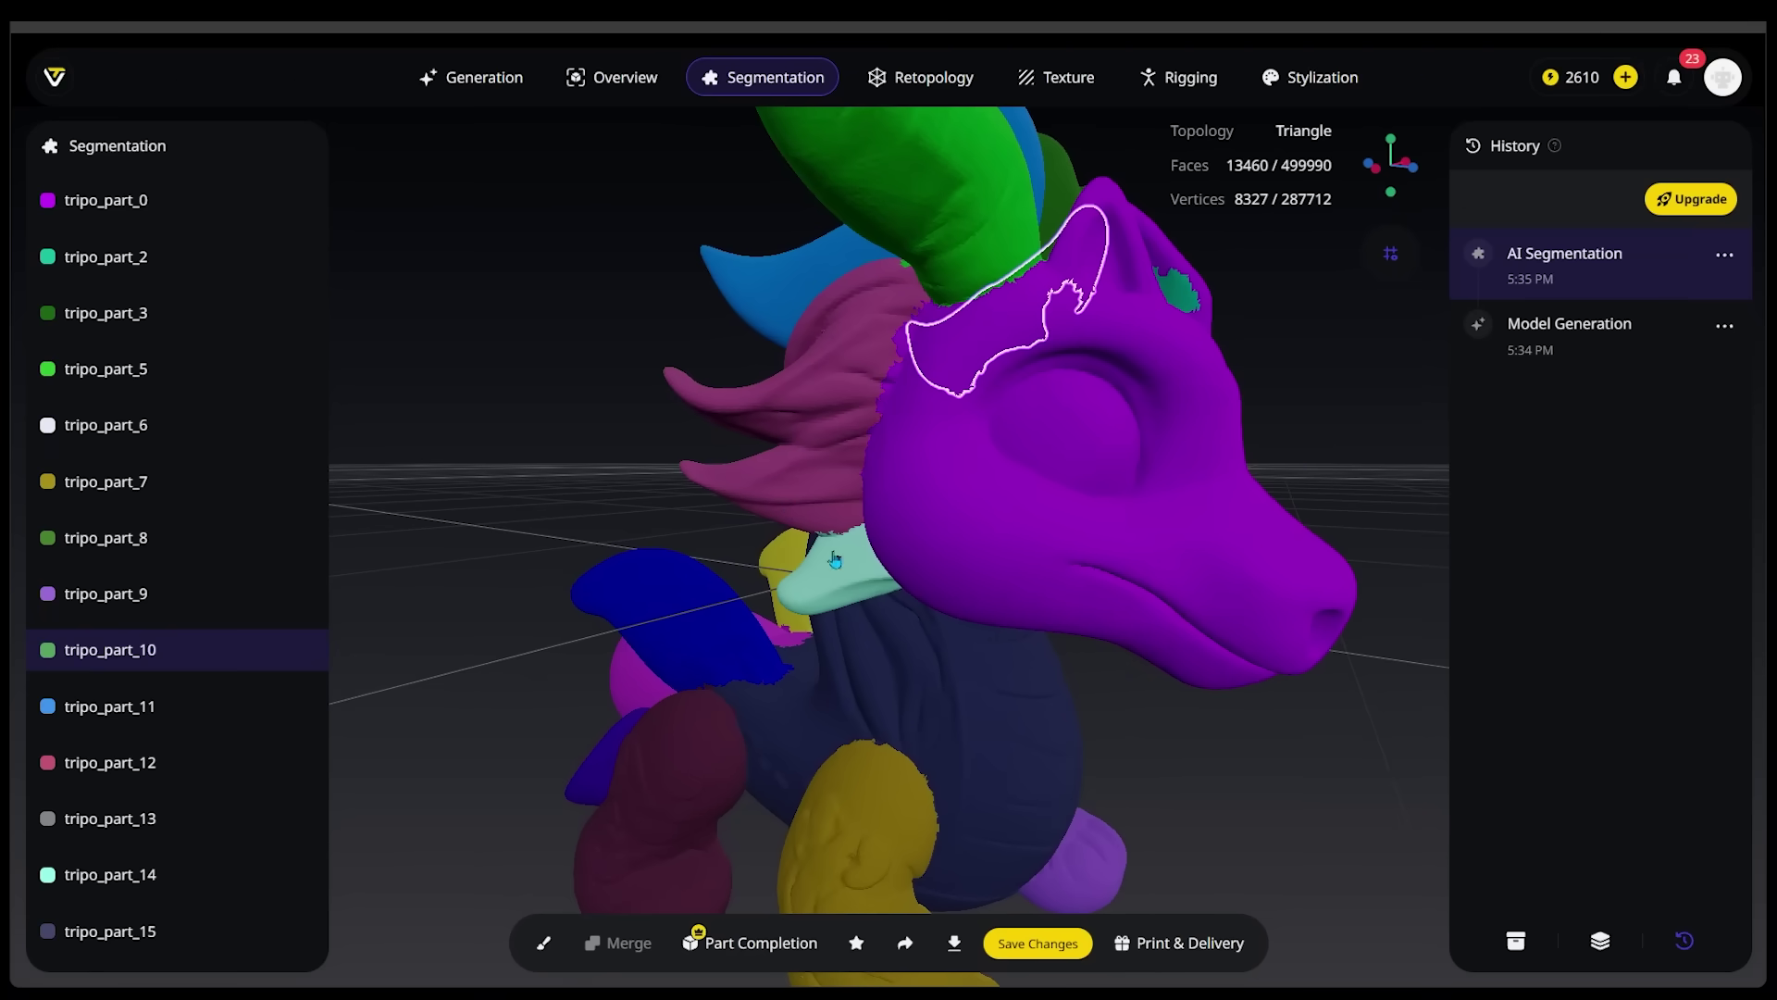
{"action": "left_click", "coordinate": [790, 494]}
{"action": "left_click_drag", "start_coordinate": [1235, 724], "coordinate": [959, 588]}
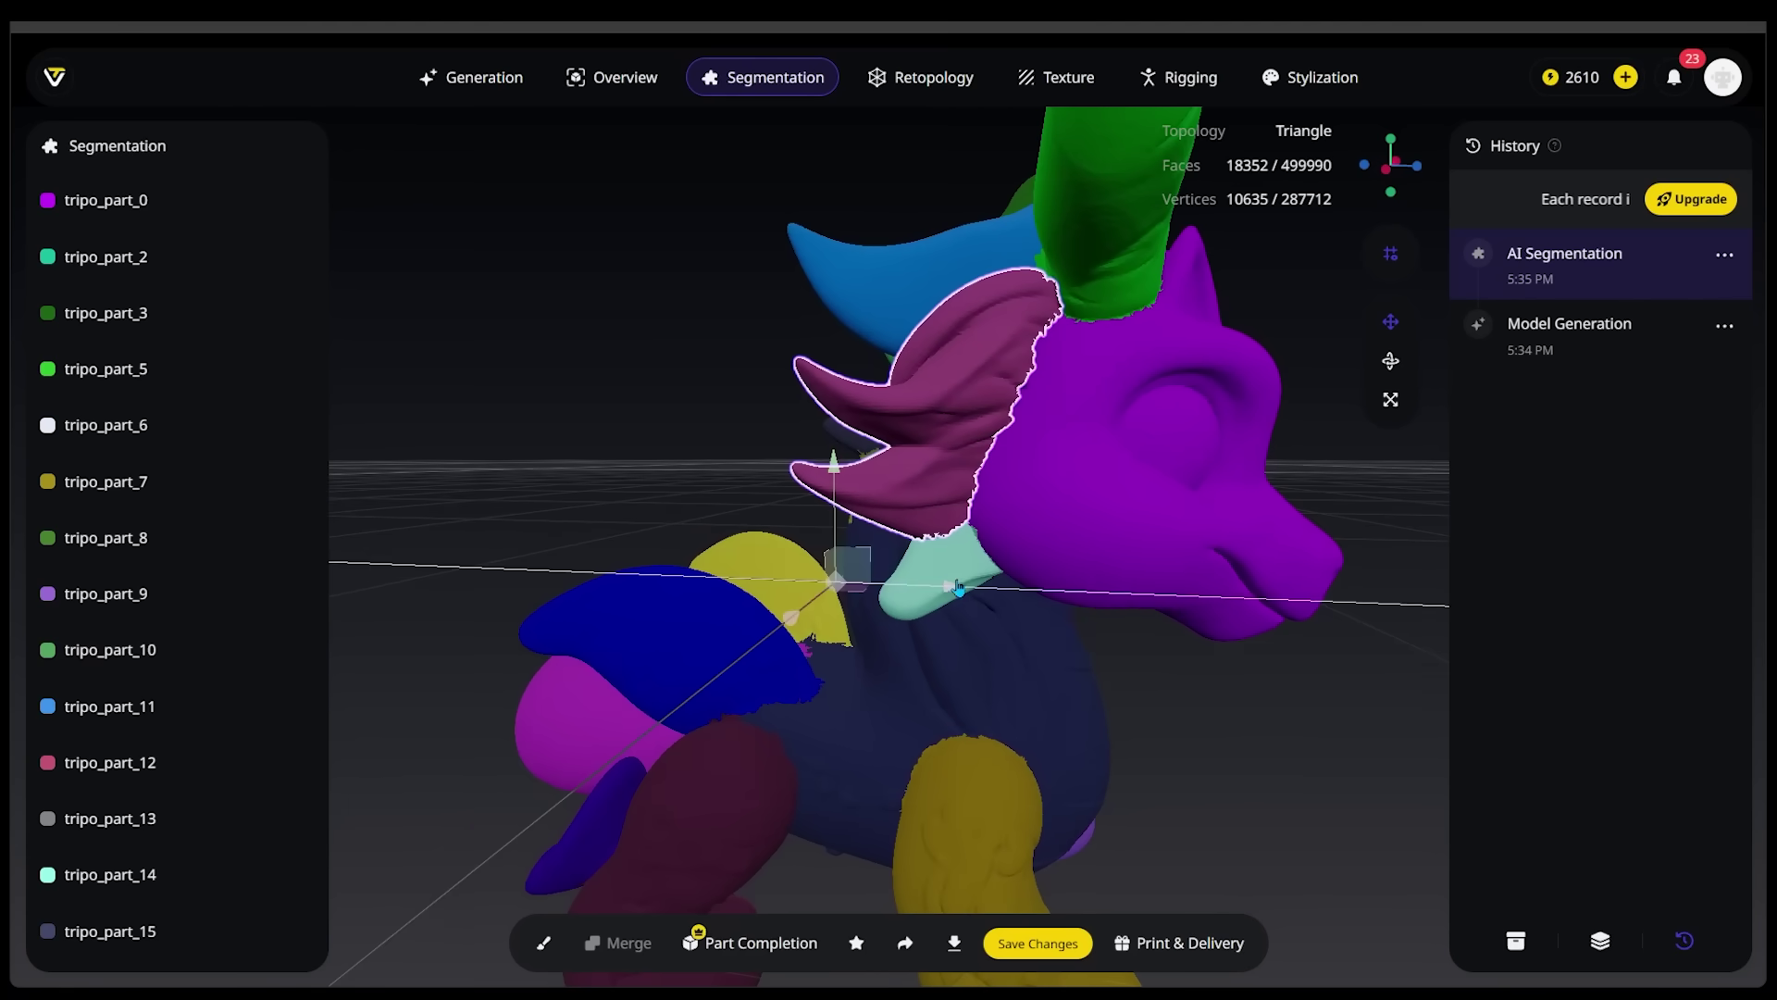
{"action": "left_click", "coordinate": [959, 571], "text": "shift"}
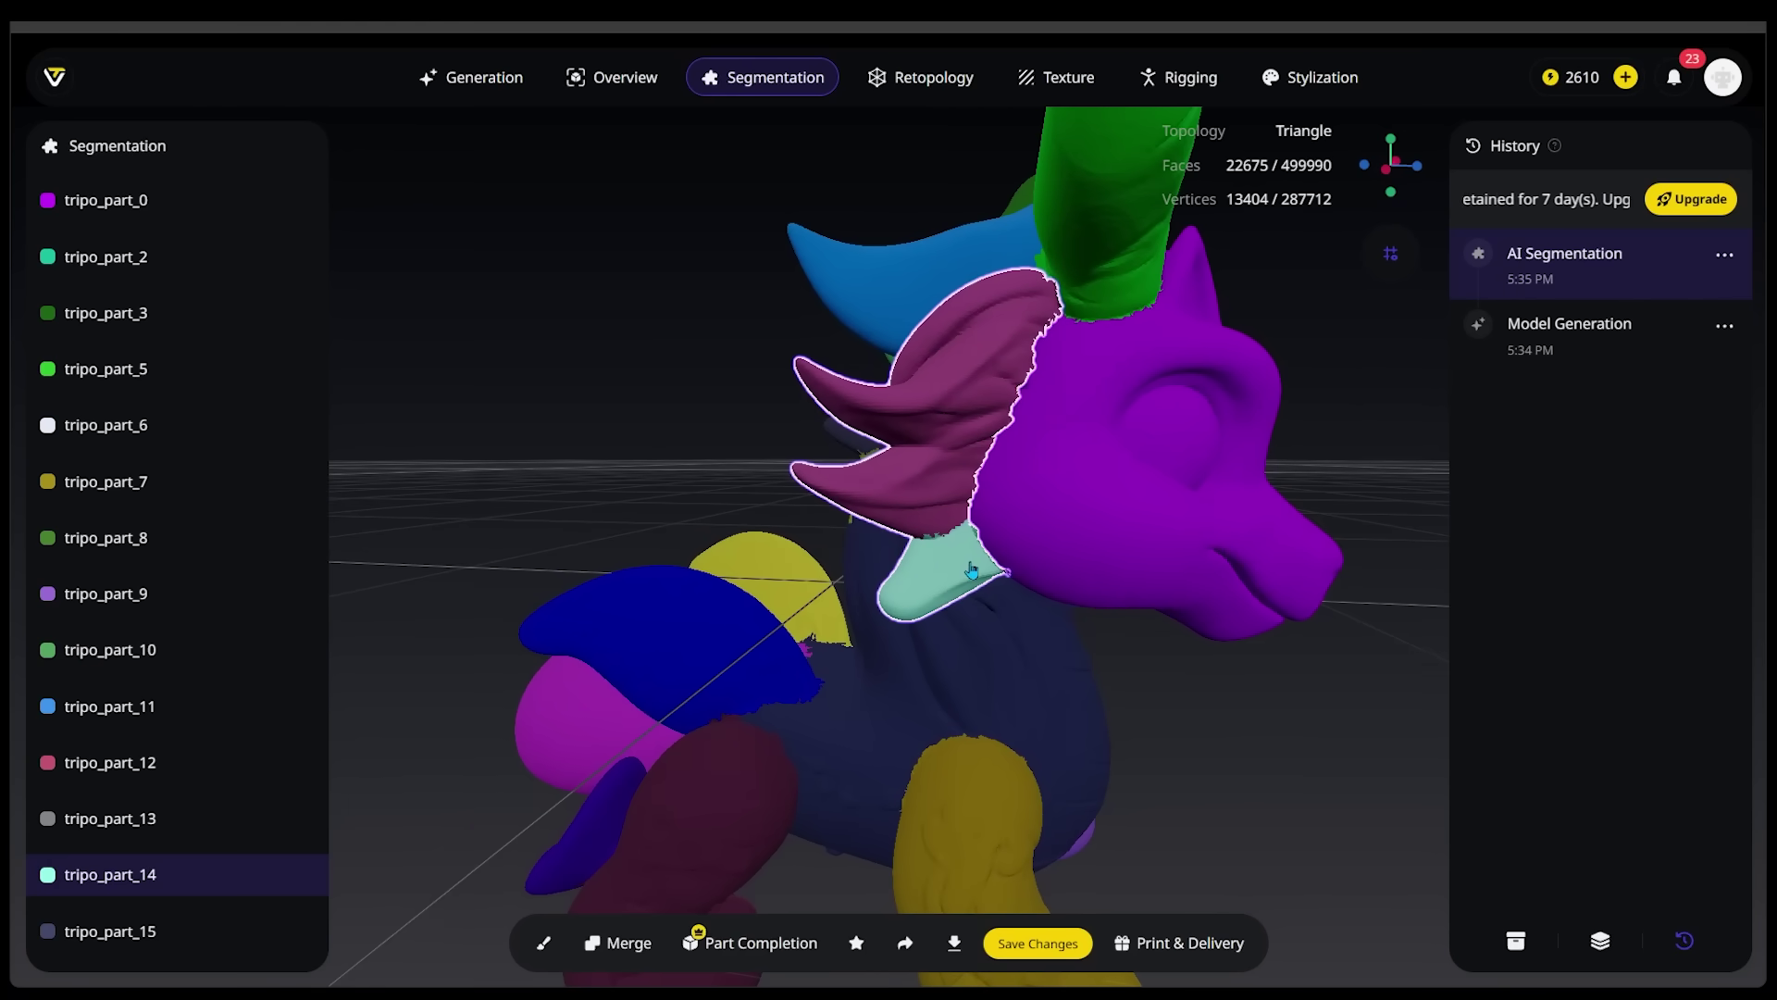
{"action": "left_click", "coordinate": [618, 944]}
Reselect the mane and its lower lock to check the merge, deselect them and save the changes to the parts.
{"action": "left_click", "coordinate": [928, 421]}
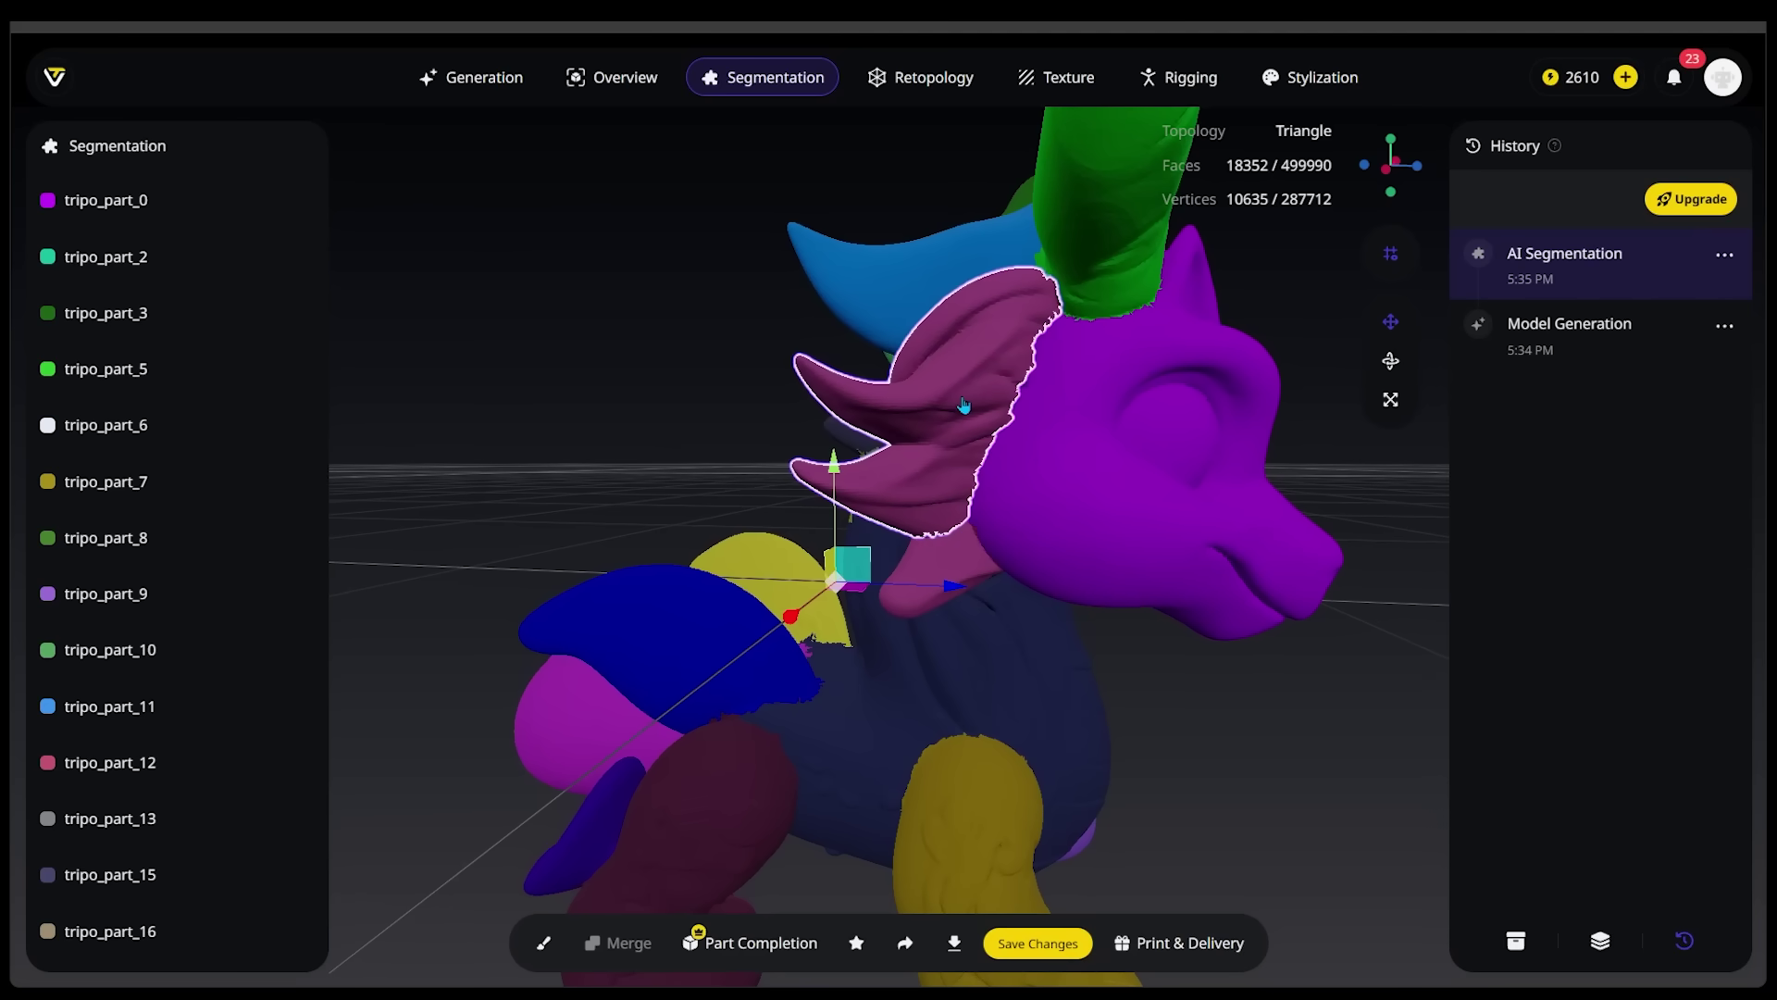
{"action": "left_click", "coordinate": [970, 561], "text": "ctrl"}
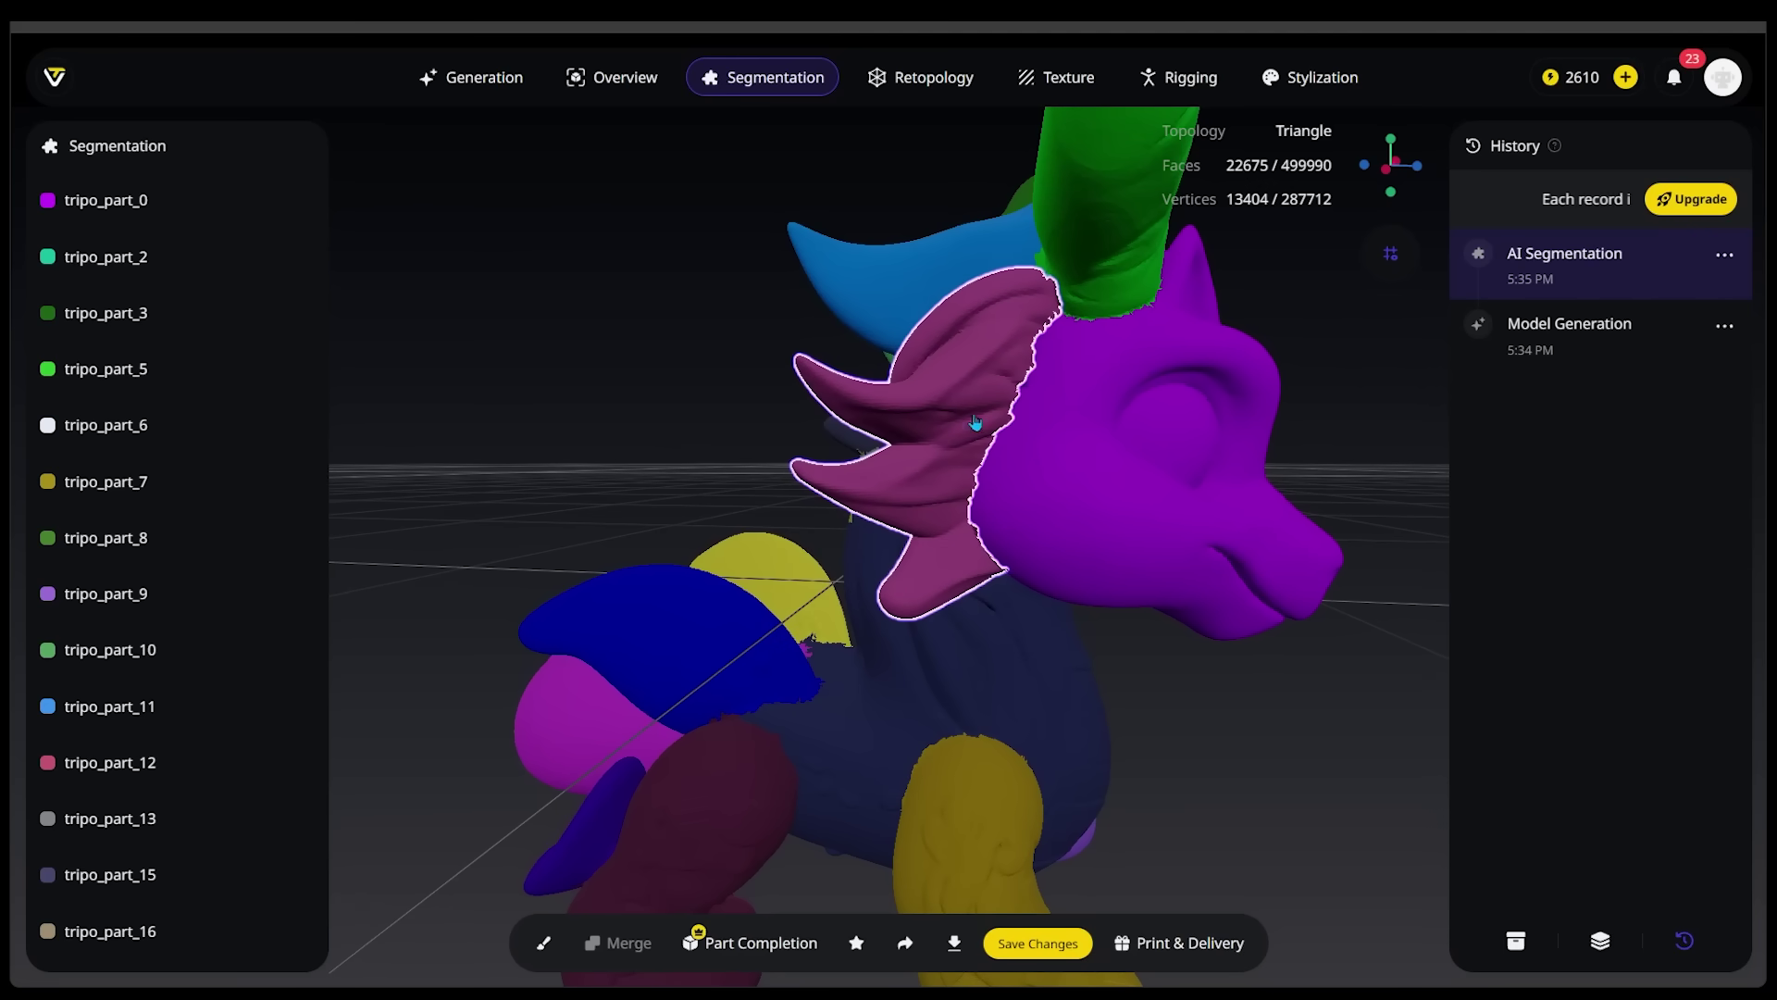
{"action": "left_click", "coordinate": [1267, 718]}
{"action": "left_click_drag", "start_coordinate": [1107, 624], "coordinate": [935, 578]}
{"action": "left_click_drag", "start_coordinate": [1204, 745], "coordinate": [1319, 609]}
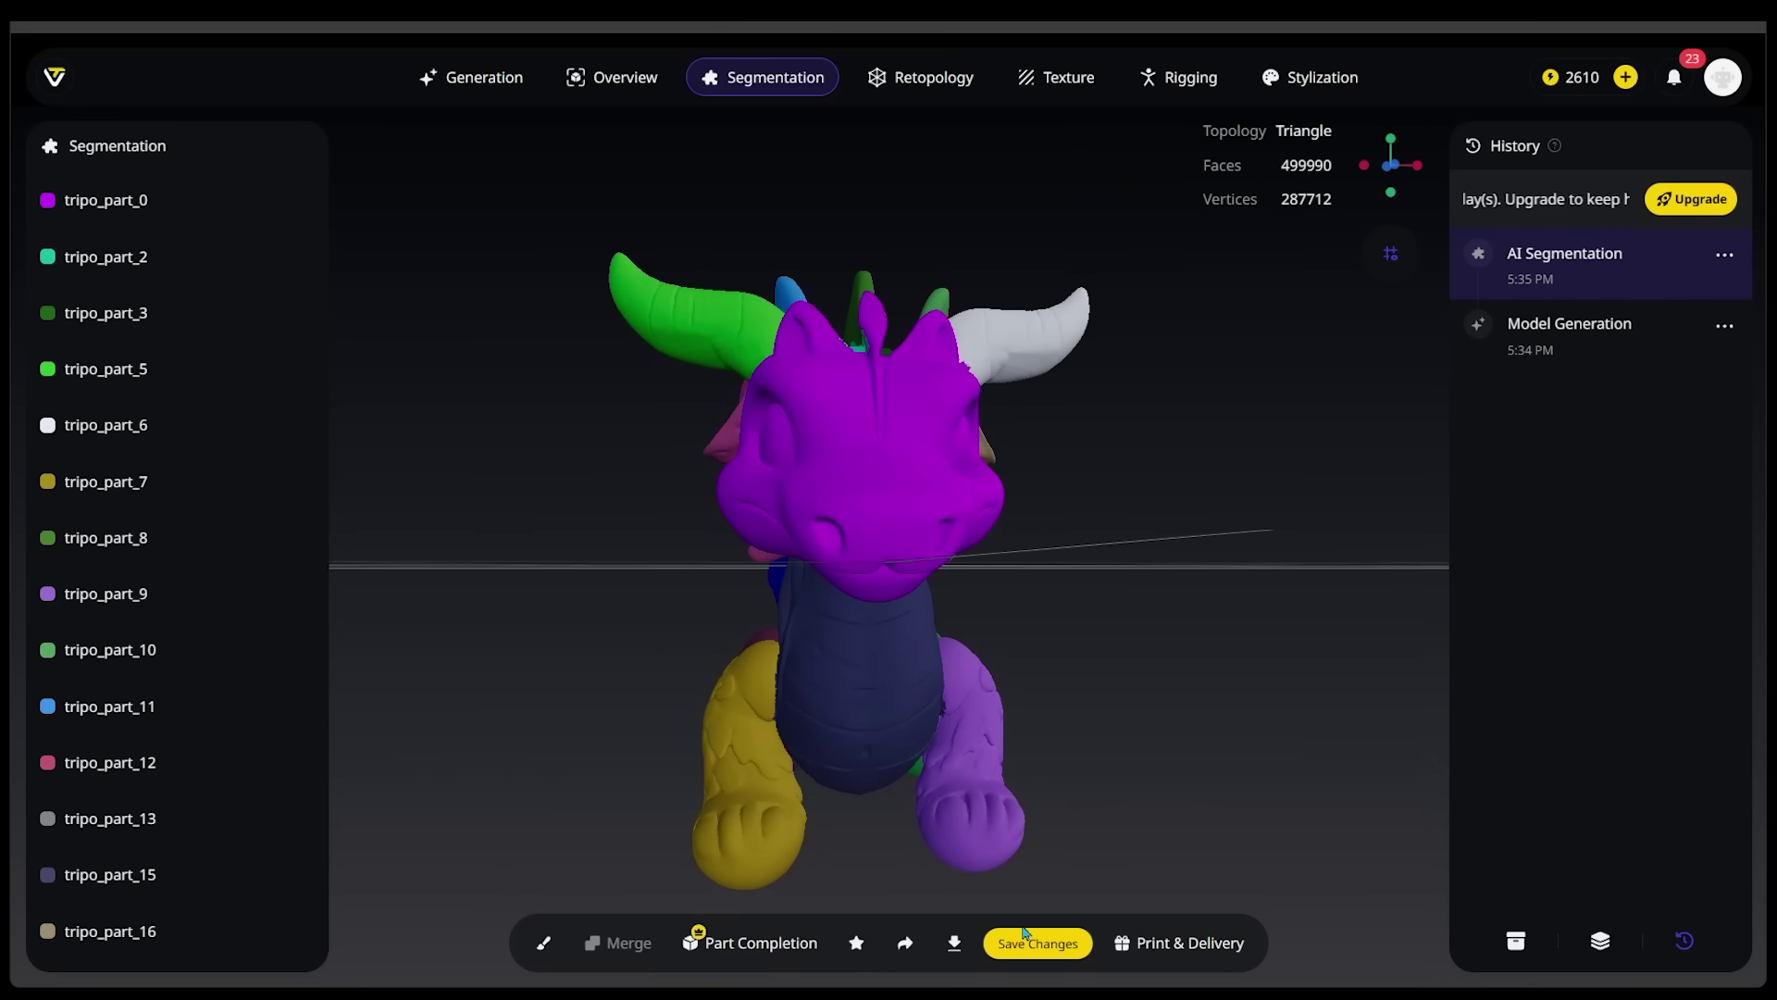
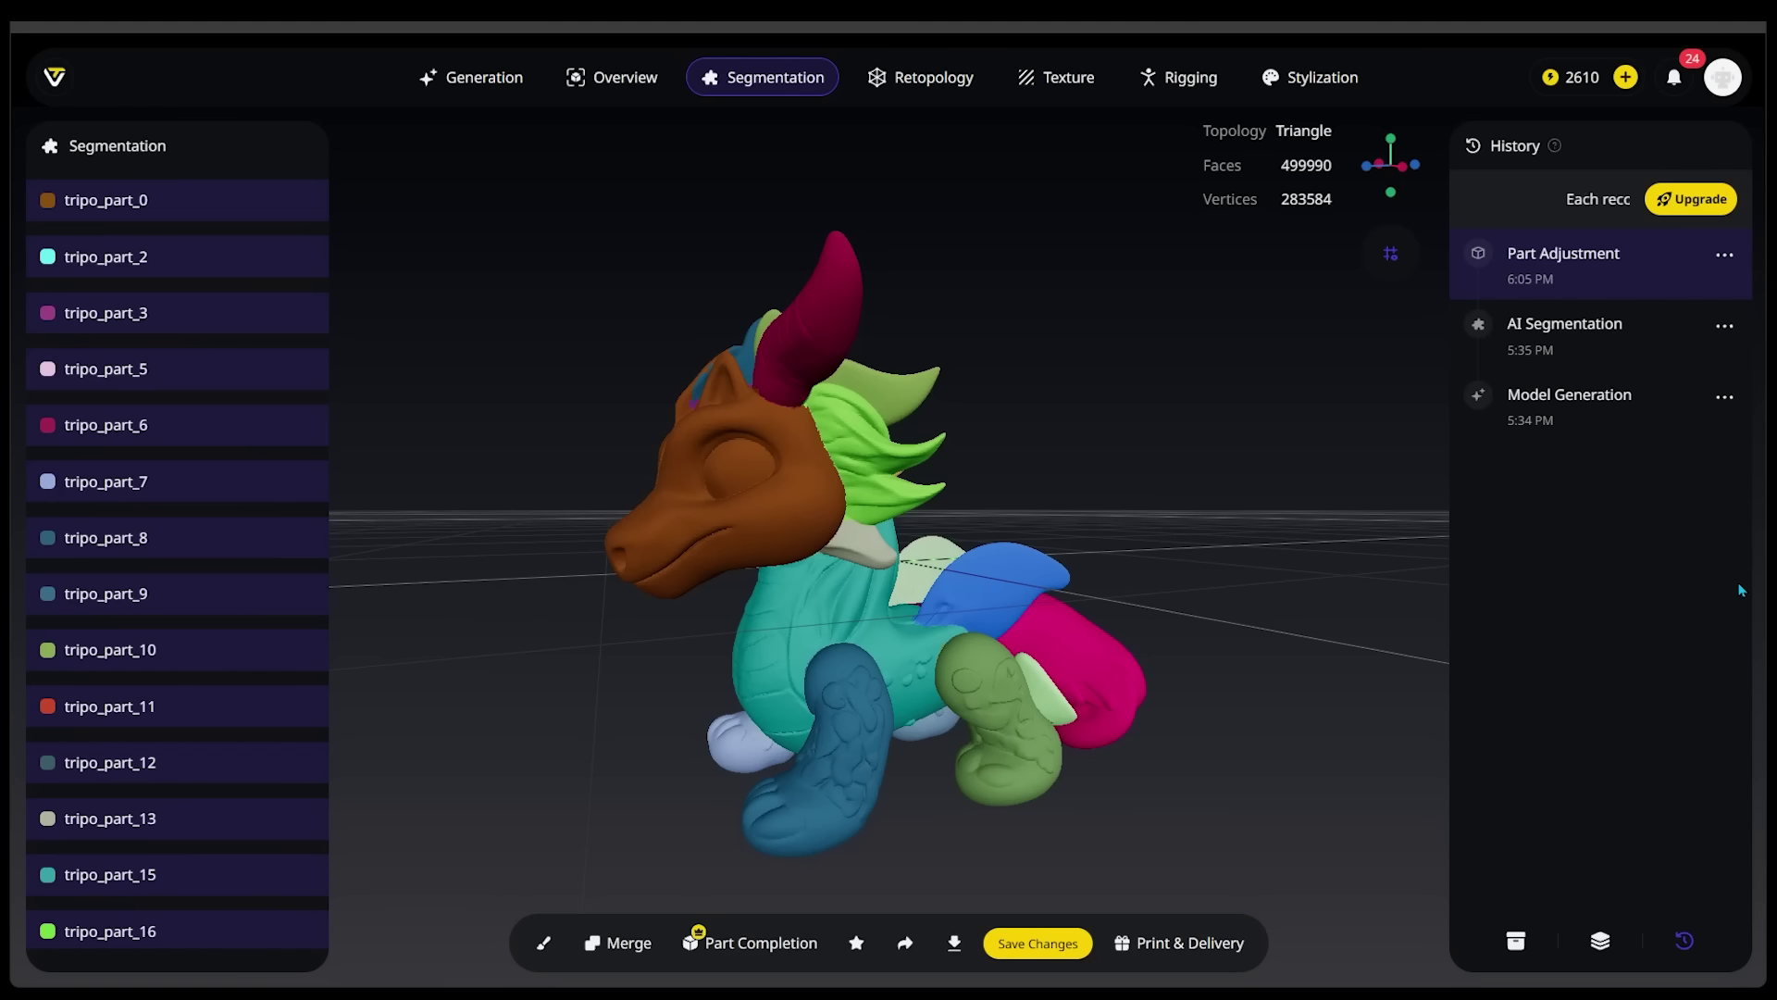
Run Part Completion on all parts of the segmented dragon.
{"action": "left_click", "coordinate": [761, 944]}
{"action": "left_click", "coordinate": [802, 875]}
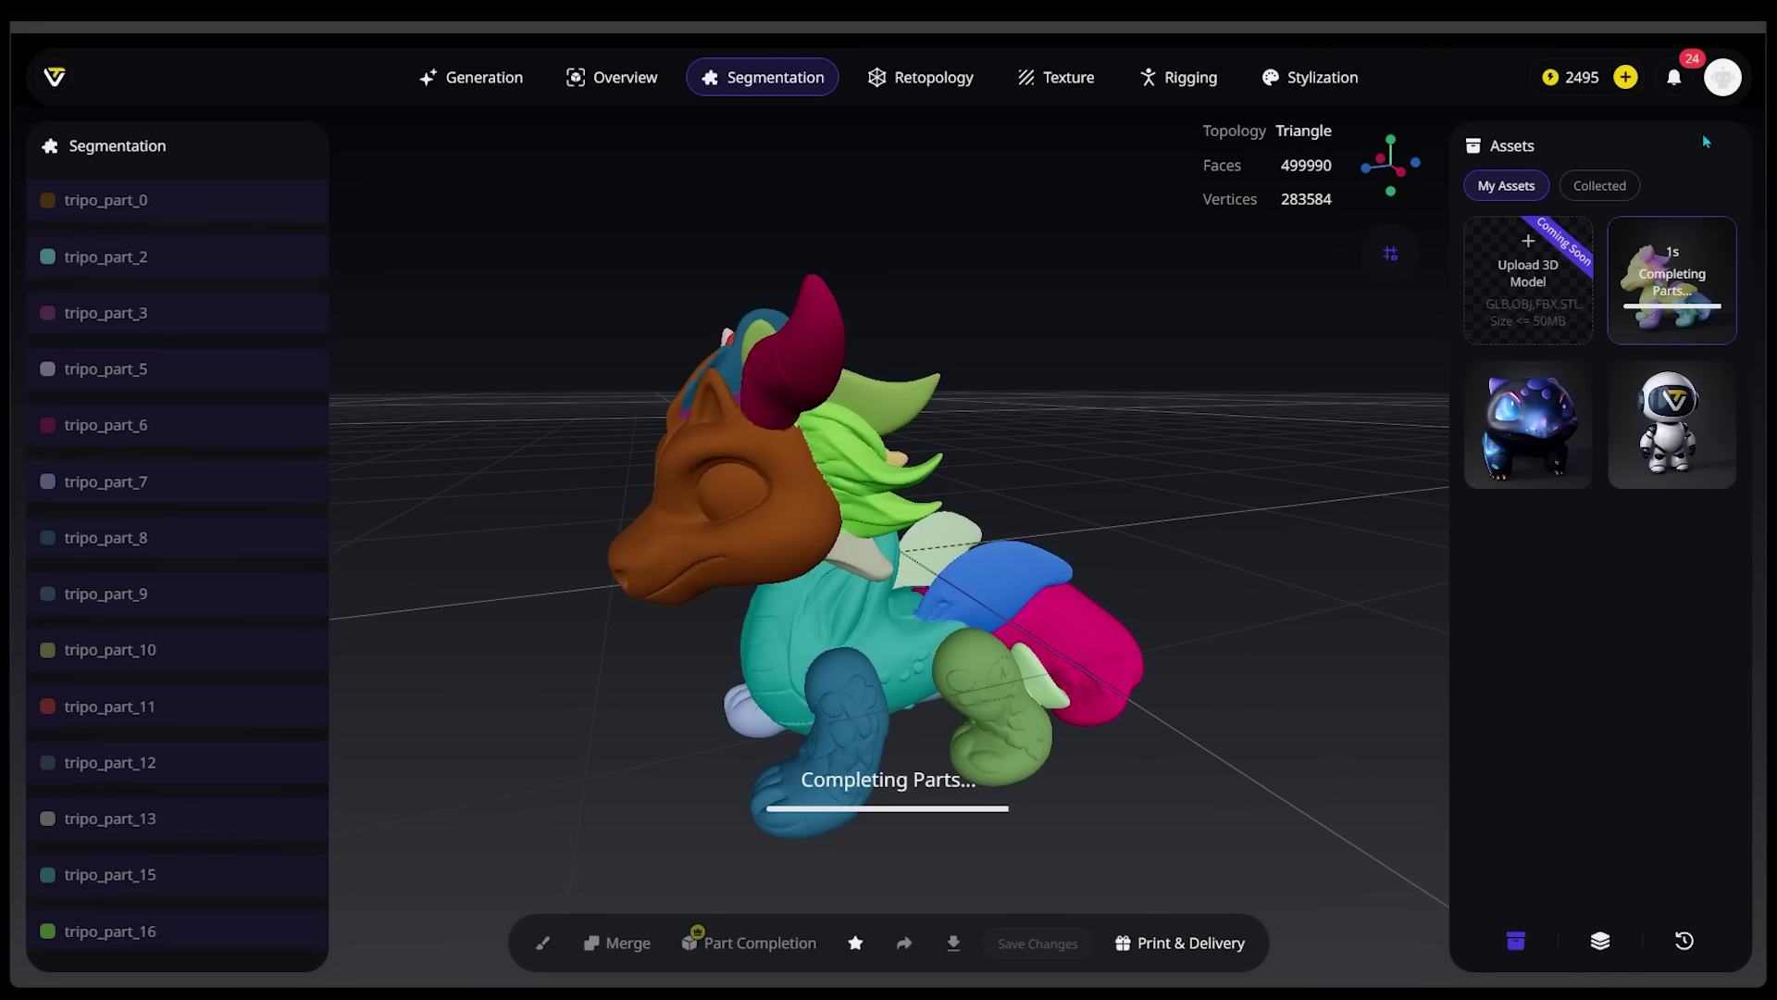
{"action": "left_click_drag", "start_coordinate": [1286, 561], "coordinate": [1349, 524]}
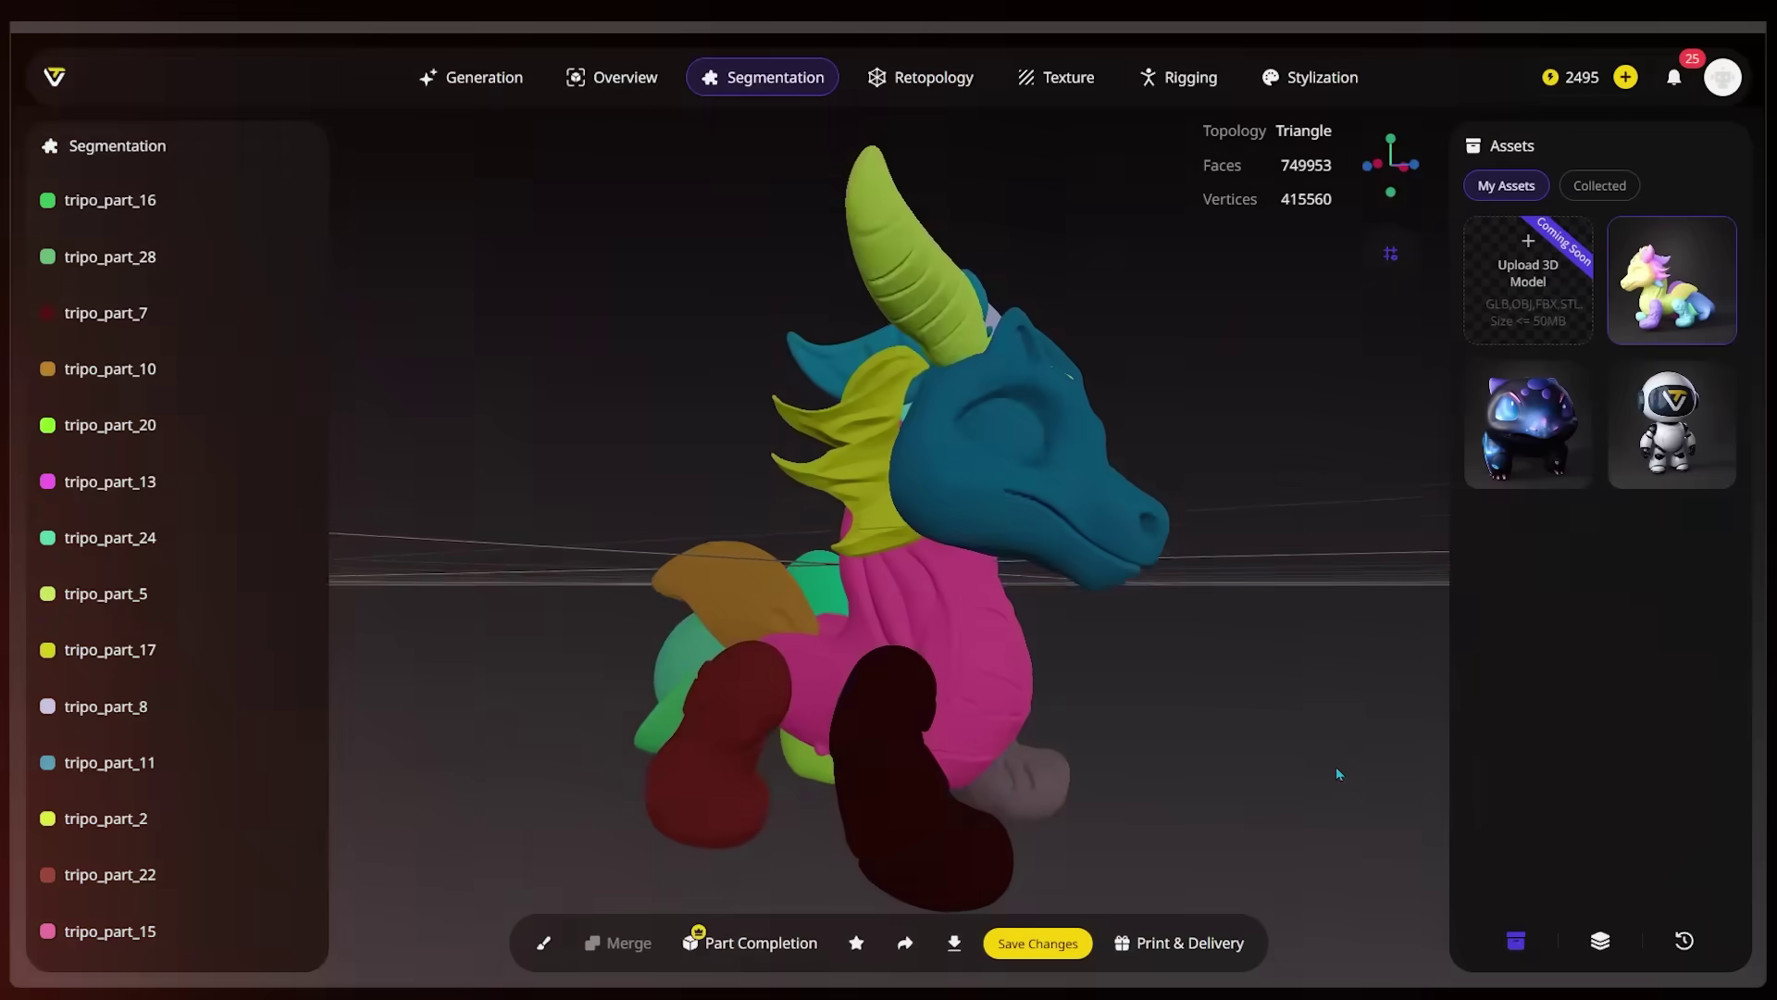
Examine the completed parts around the dragon's head, neck, torso and legs, and select the torso to check its full outline.
{"action": "left_click_drag", "start_coordinate": [1336, 766], "coordinate": [840, 761]}
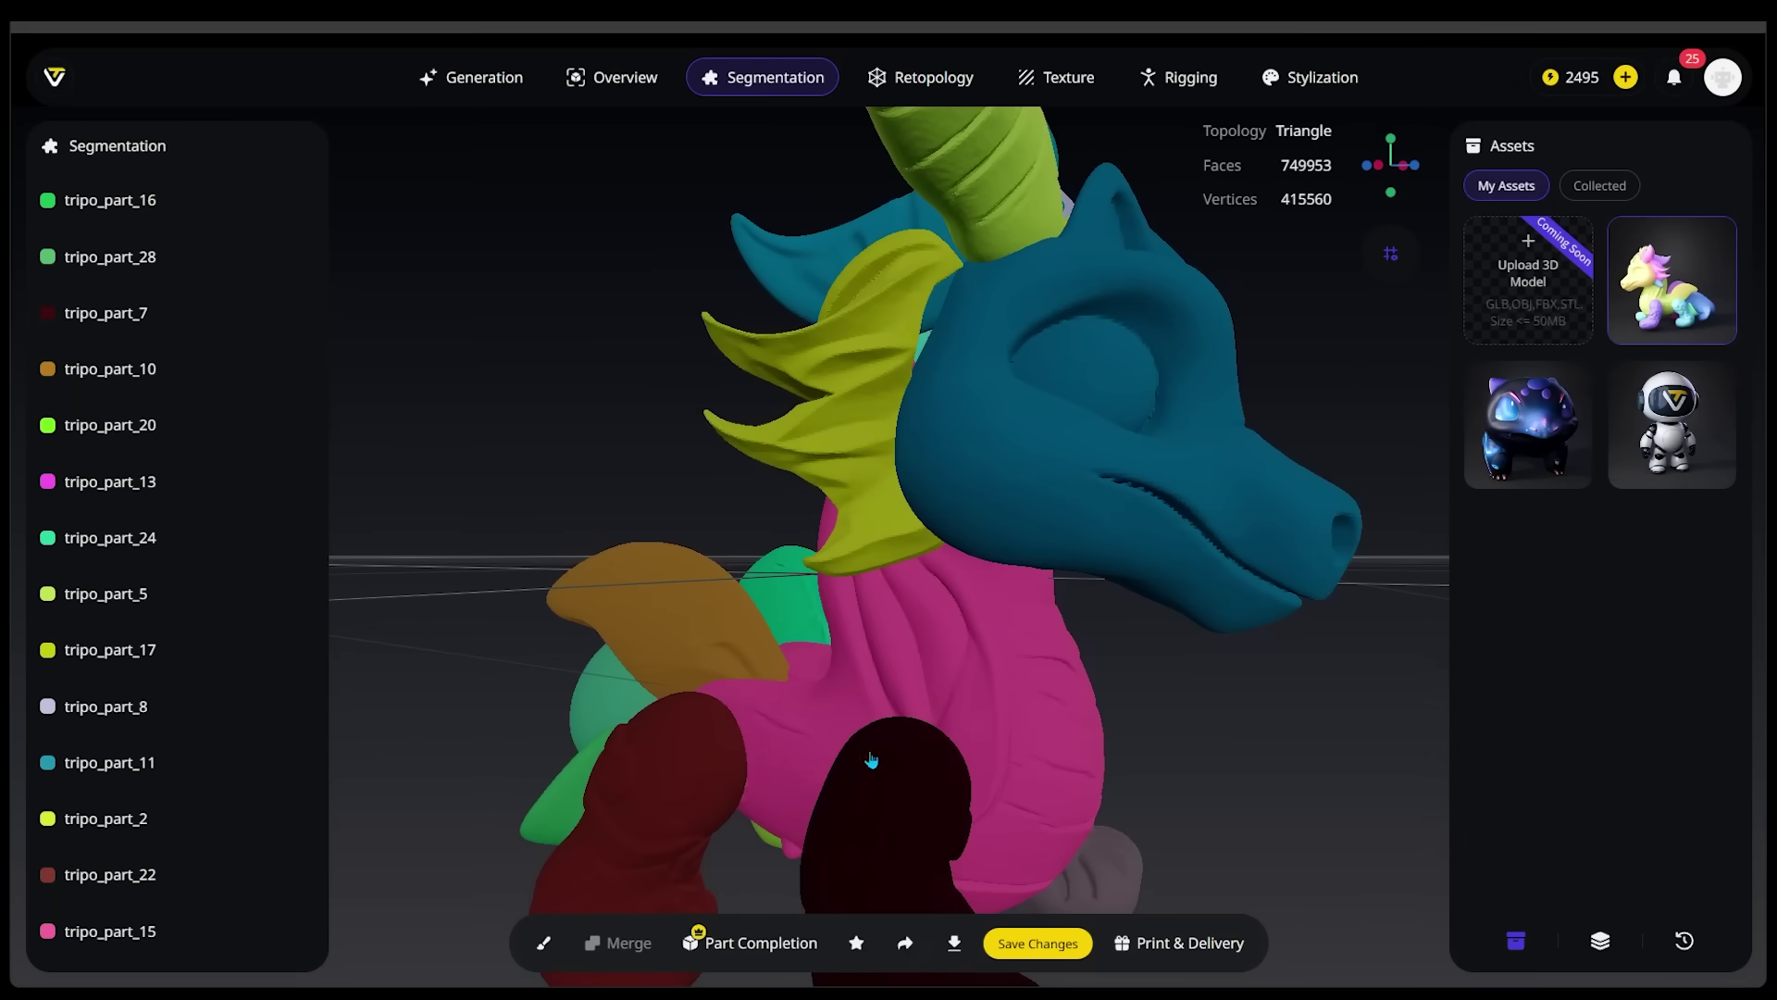
{"action": "left_click_drag", "start_coordinate": [1166, 820], "coordinate": [822, 844]}
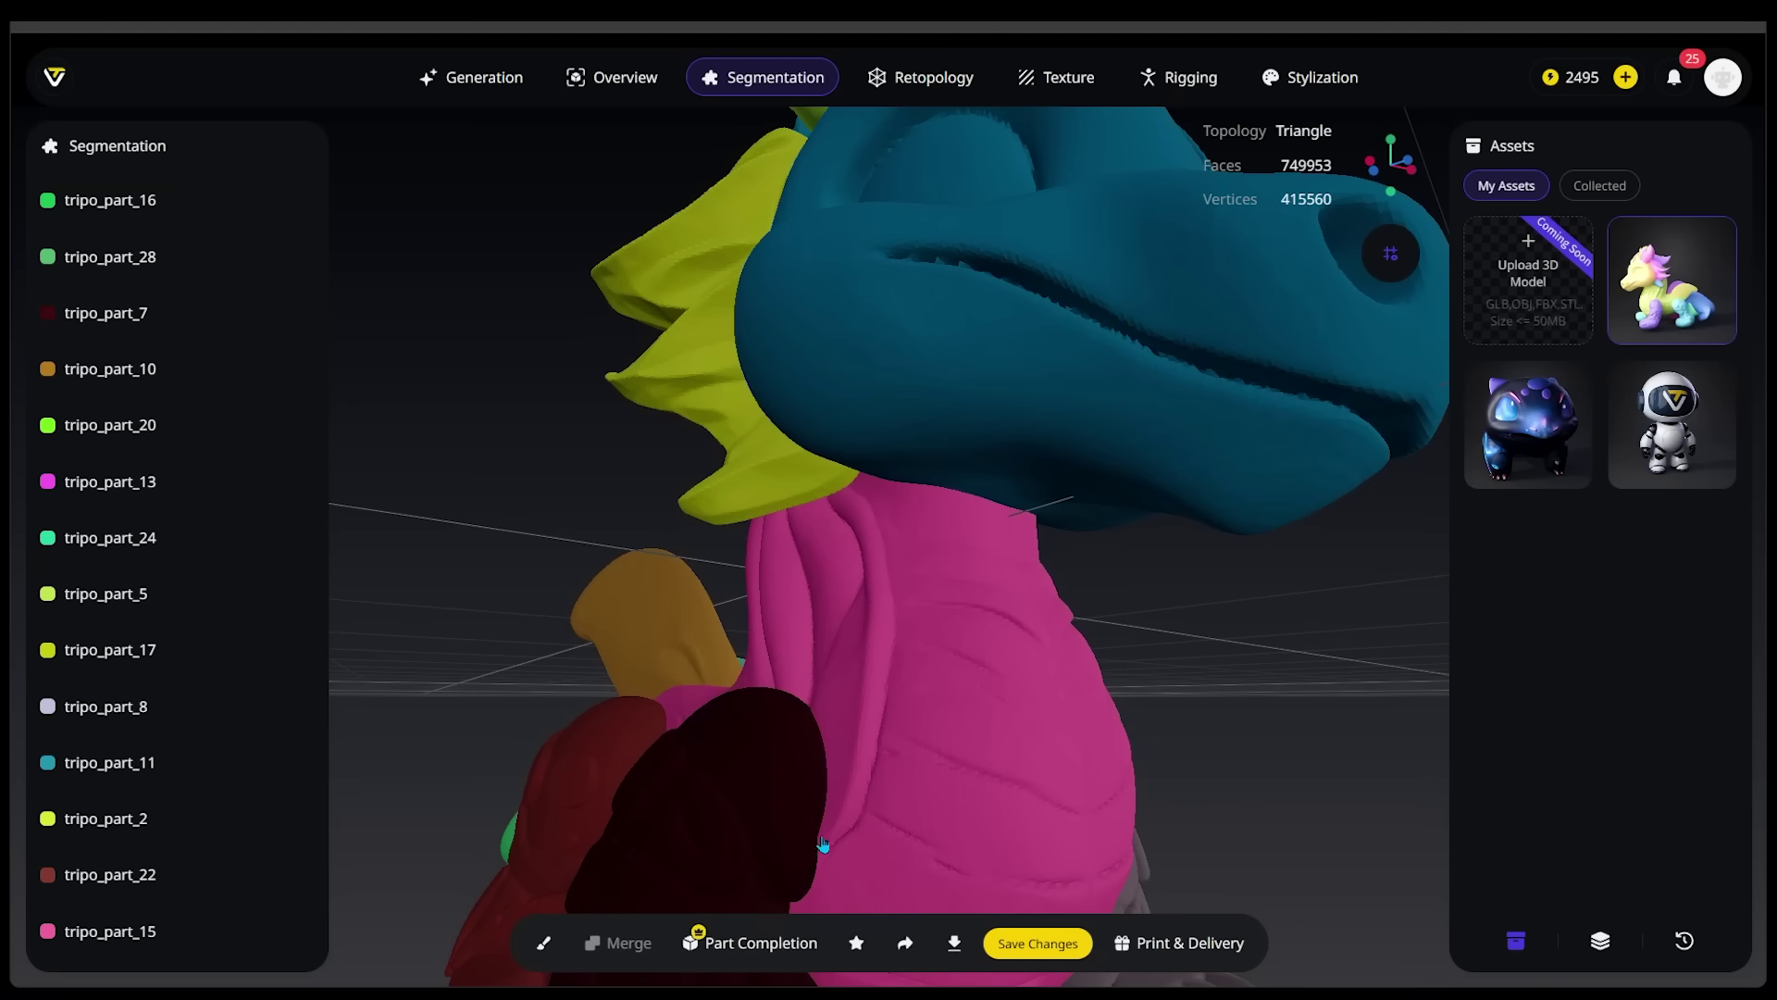
{"action": "scroll", "coordinate": [1237, 784], "scroll_direction": "down", "scroll_amount": 3}
{"action": "left_click_drag", "start_coordinate": [1222, 740], "coordinate": [1191, 656]}
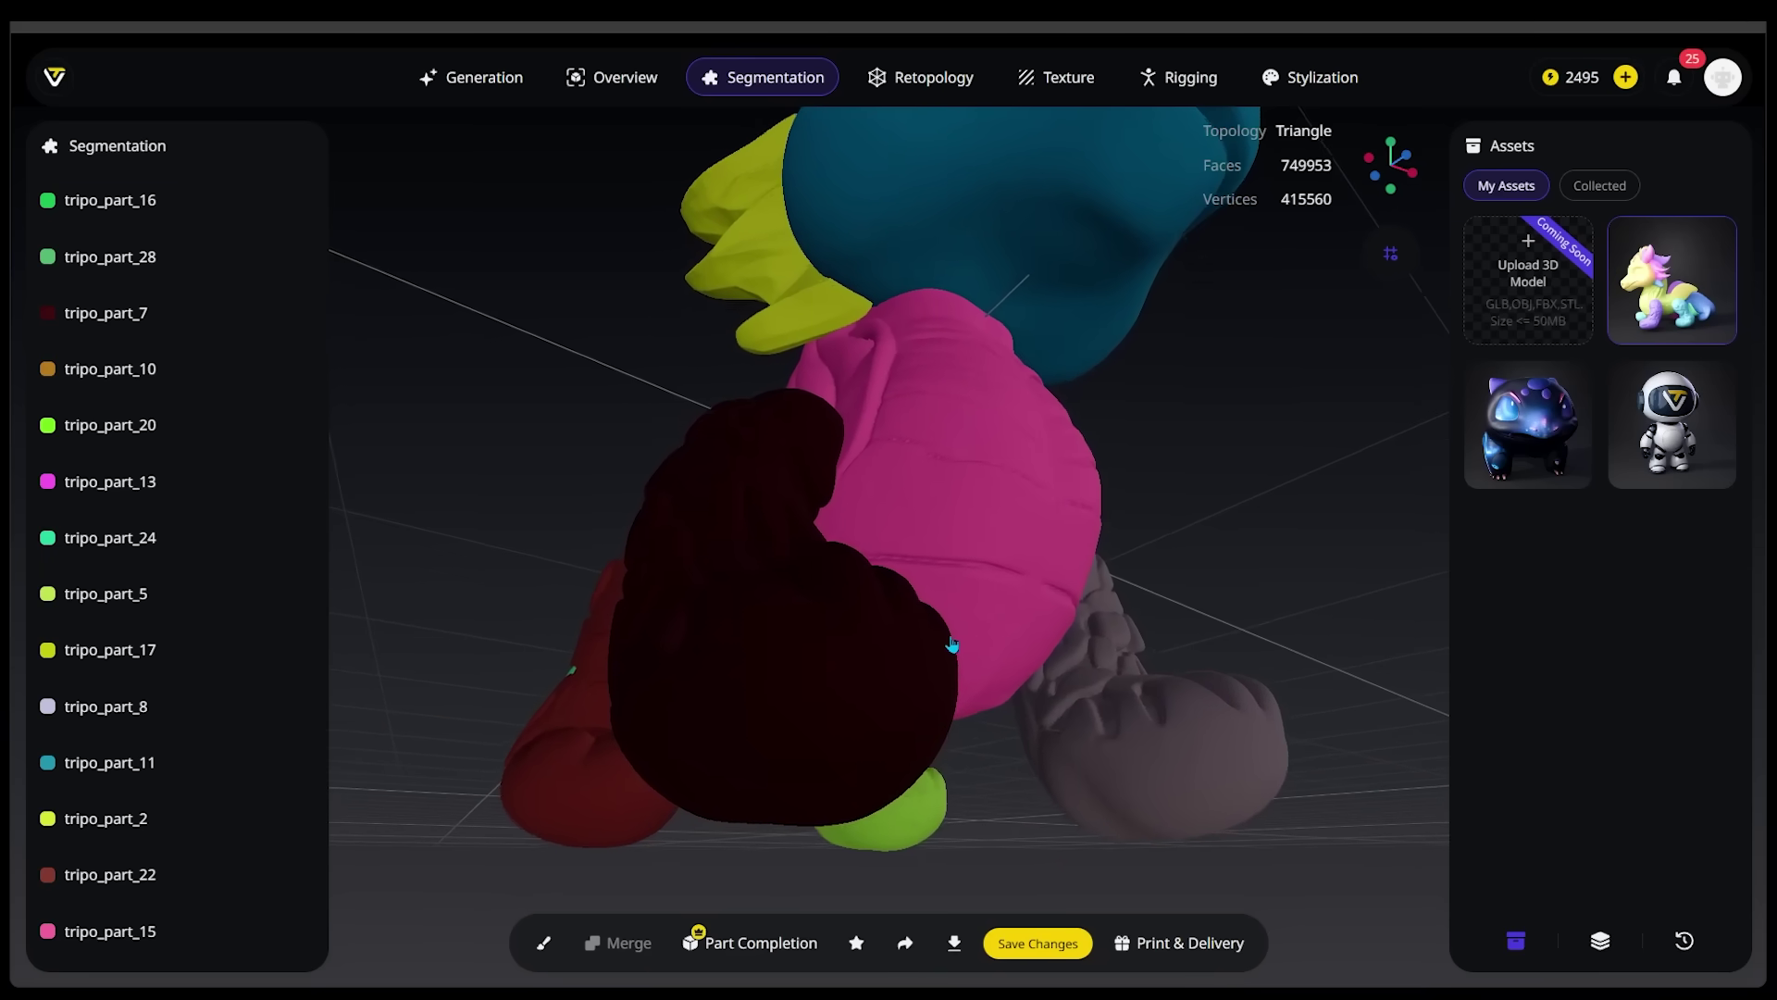
{"action": "left_click", "coordinate": [940, 659]}
{"action": "left_click_drag", "start_coordinate": [907, 673], "coordinate": [1216, 680]}
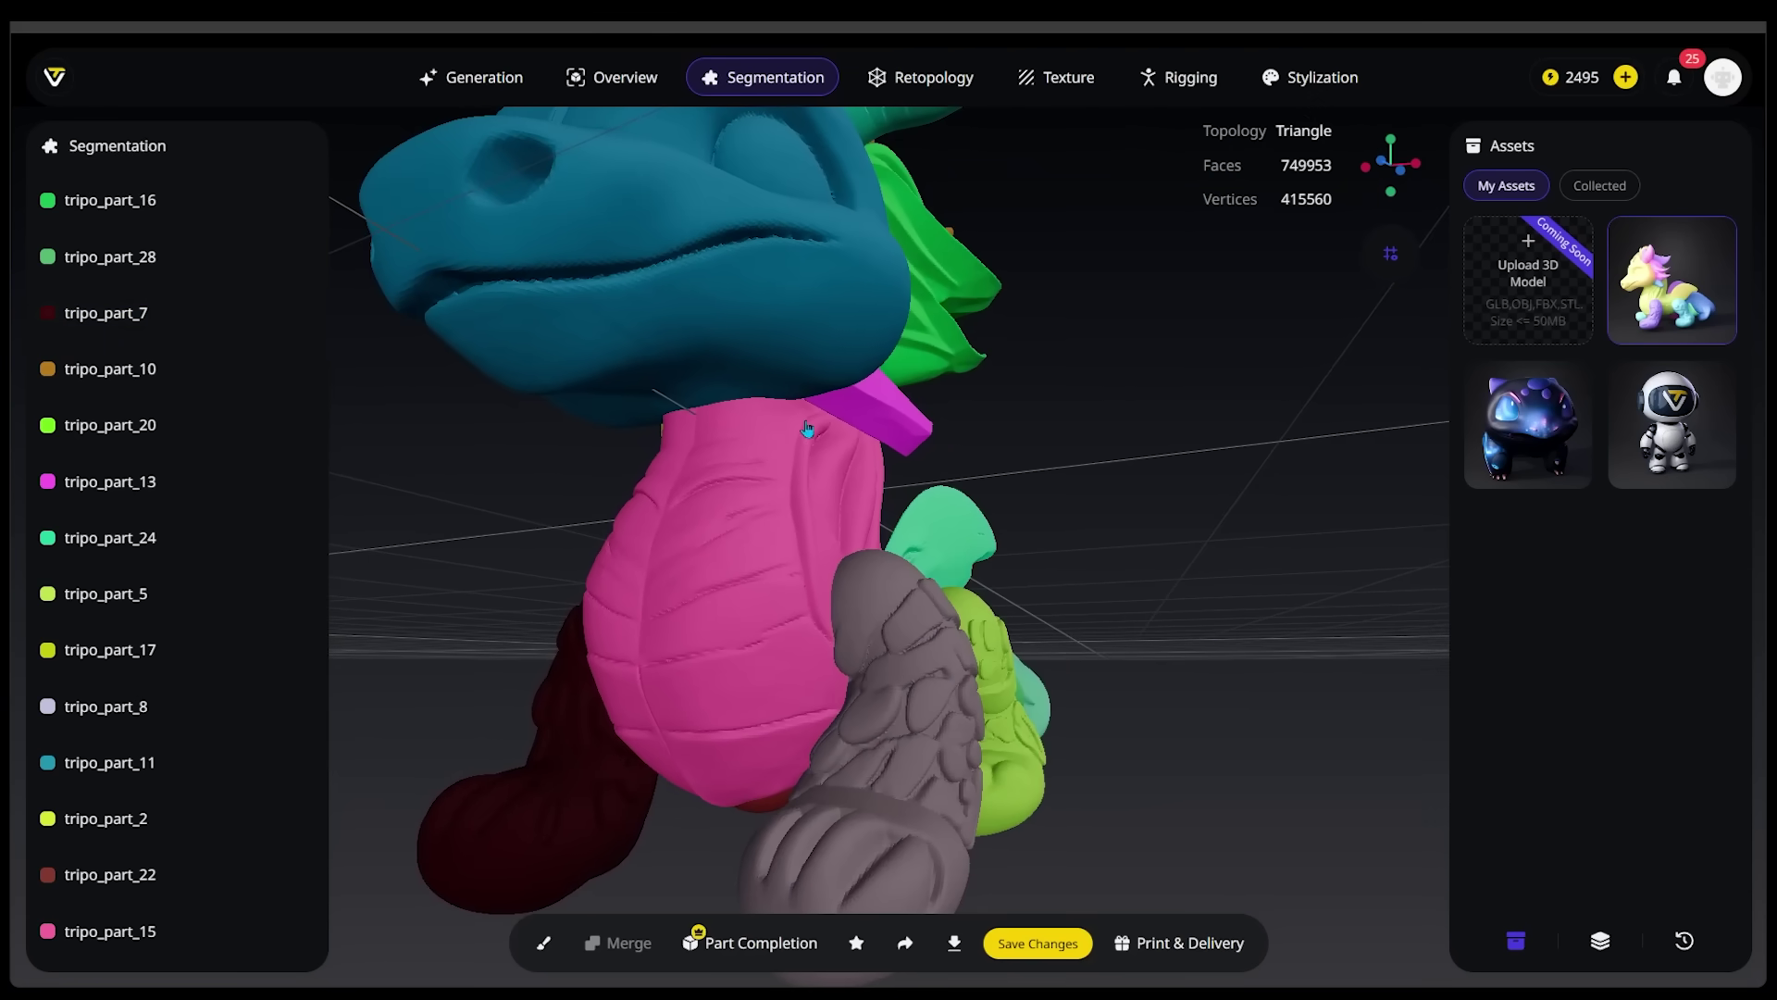
{"action": "left_click_drag", "start_coordinate": [686, 421], "coordinate": [947, 599]}
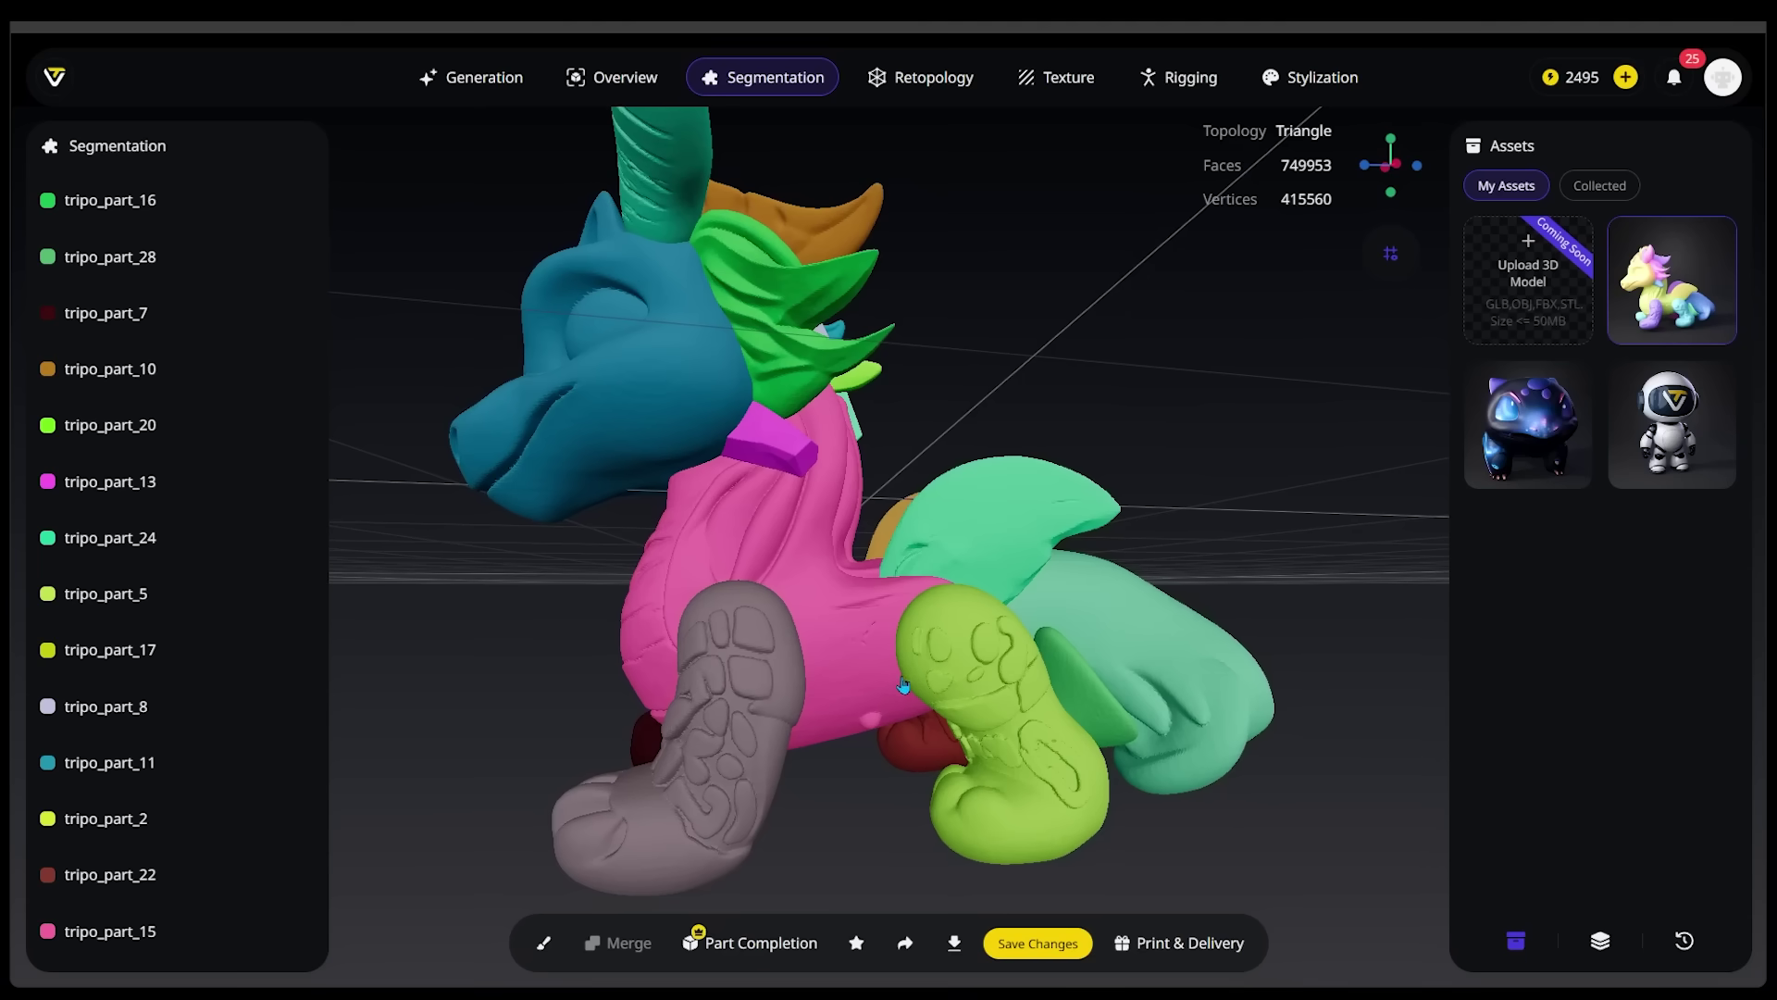
{"action": "left_click", "coordinate": [919, 629]}
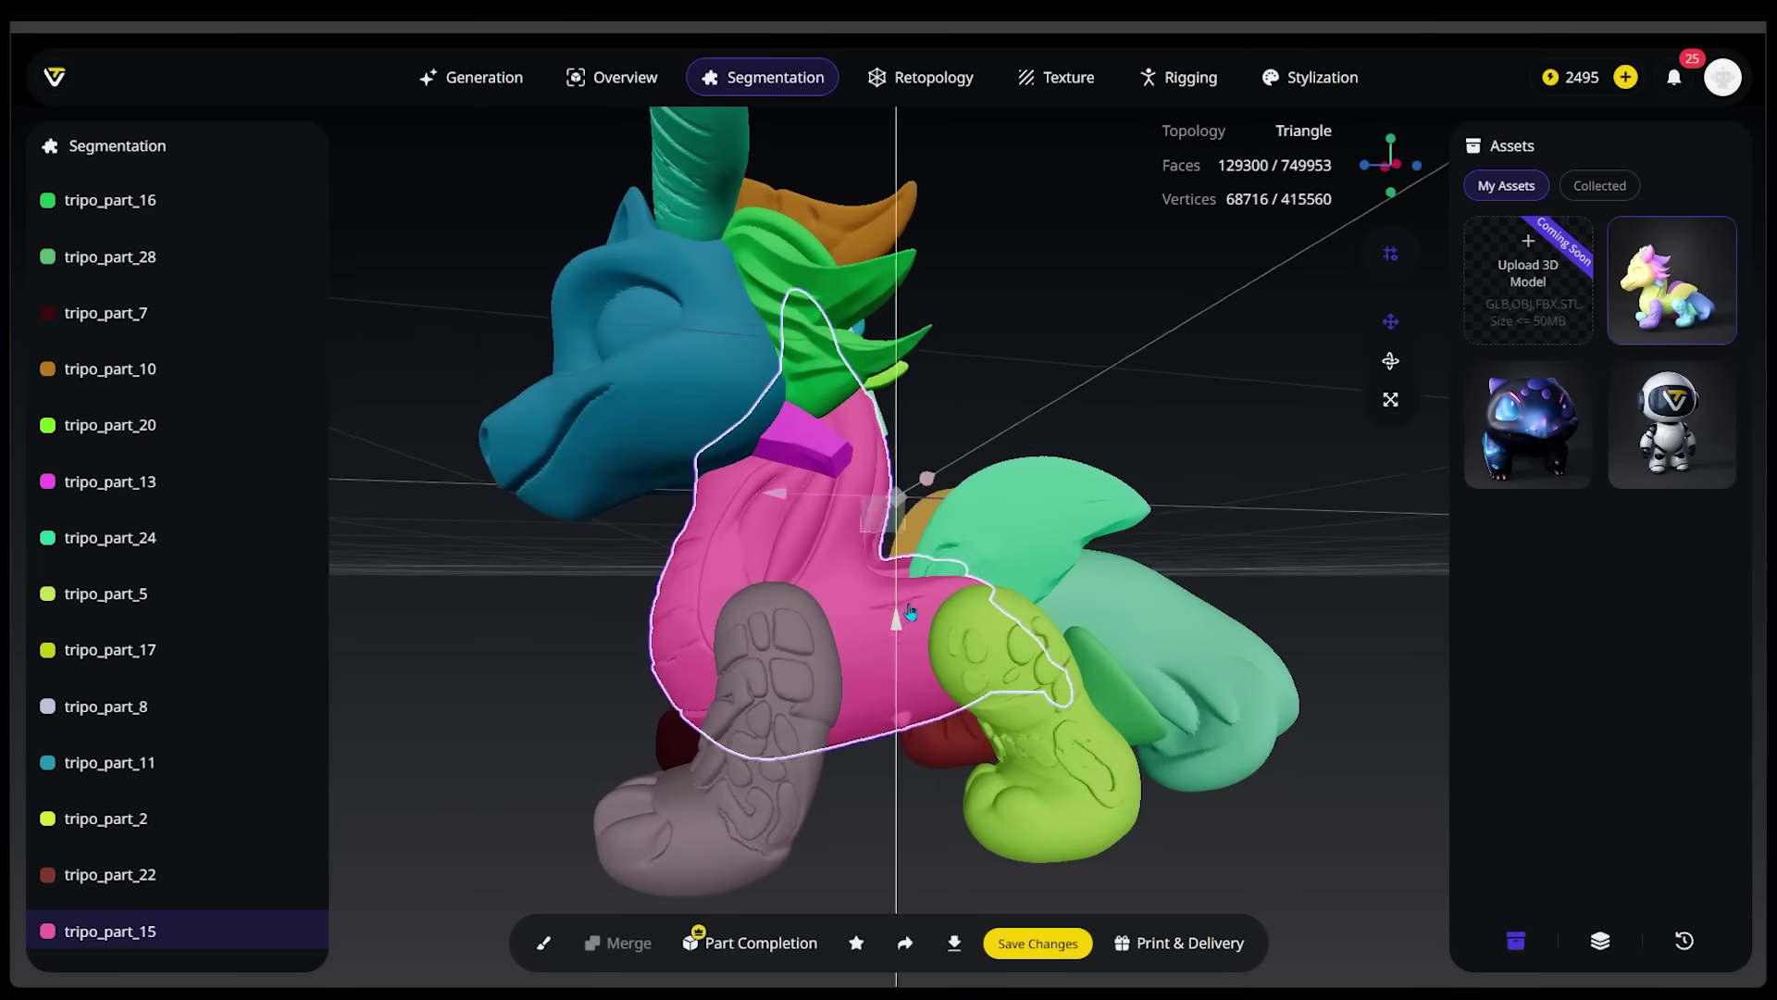
{"action": "left_click_drag", "start_coordinate": [918, 629], "coordinate": [1250, 635]}
{"action": "left_click", "coordinate": [1250, 641]}
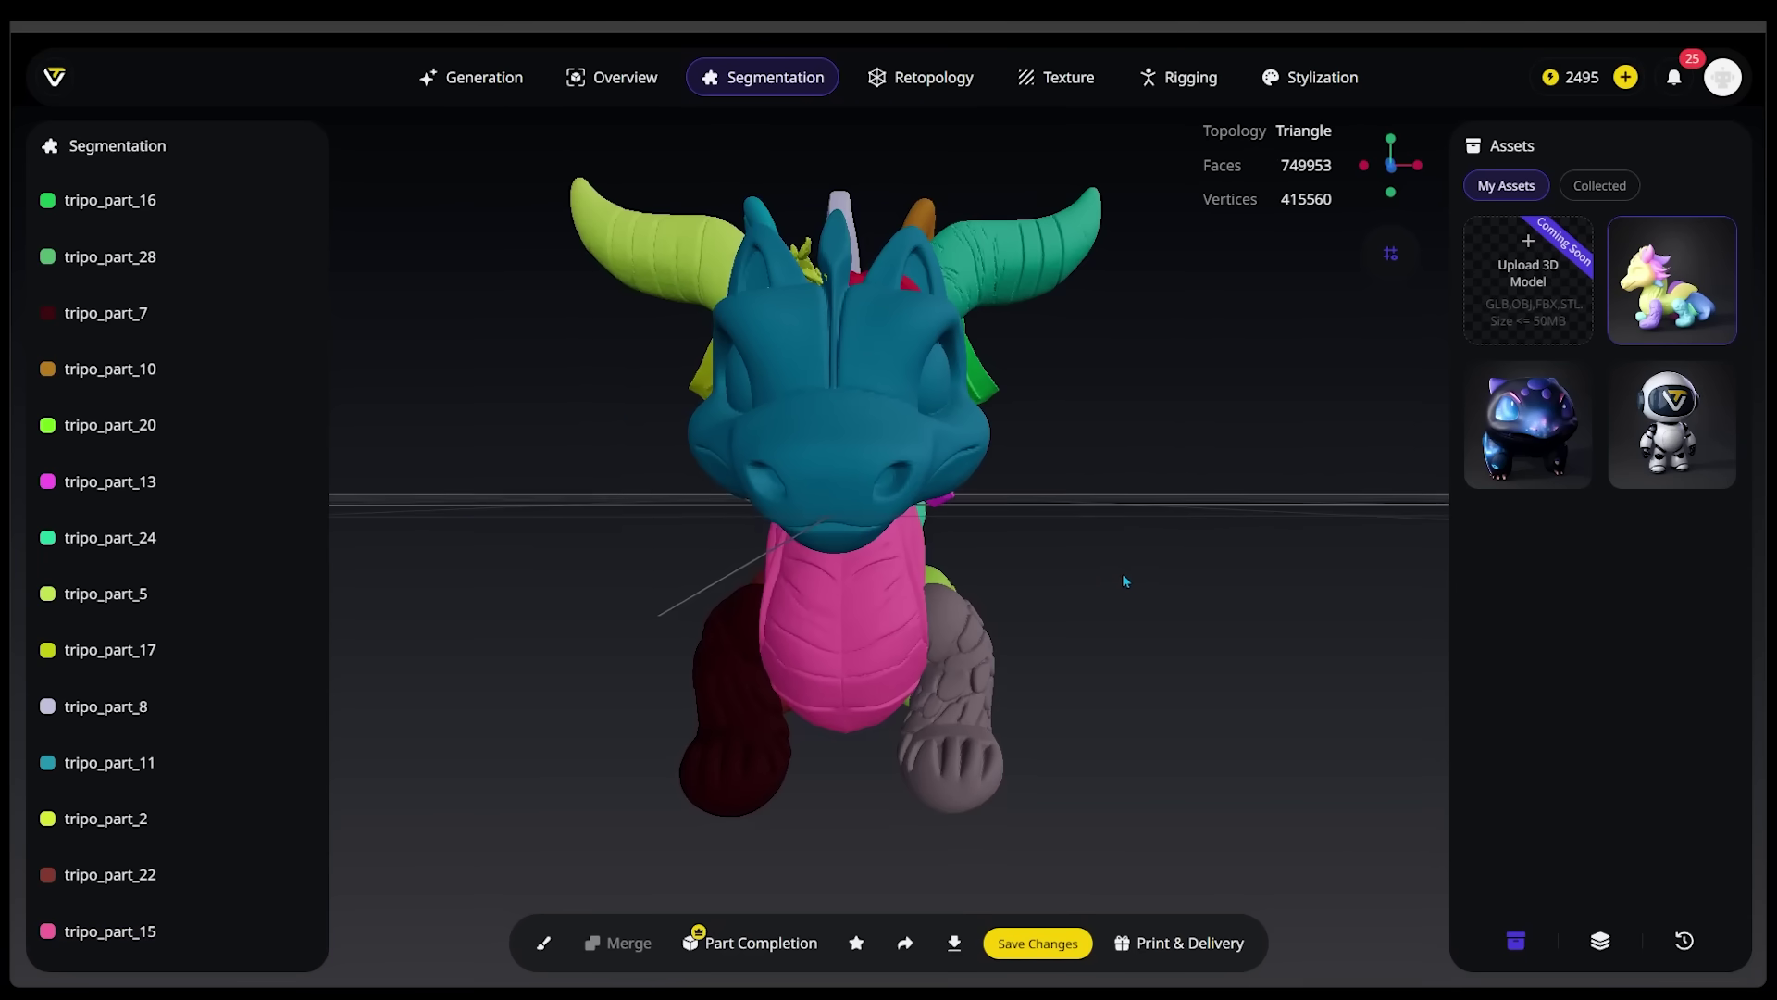
Merge the small teal sliver on the back of the neck into the torso part, tripo_part_15.
{"action": "left_click_drag", "start_coordinate": [1122, 574], "coordinate": [1324, 595]}
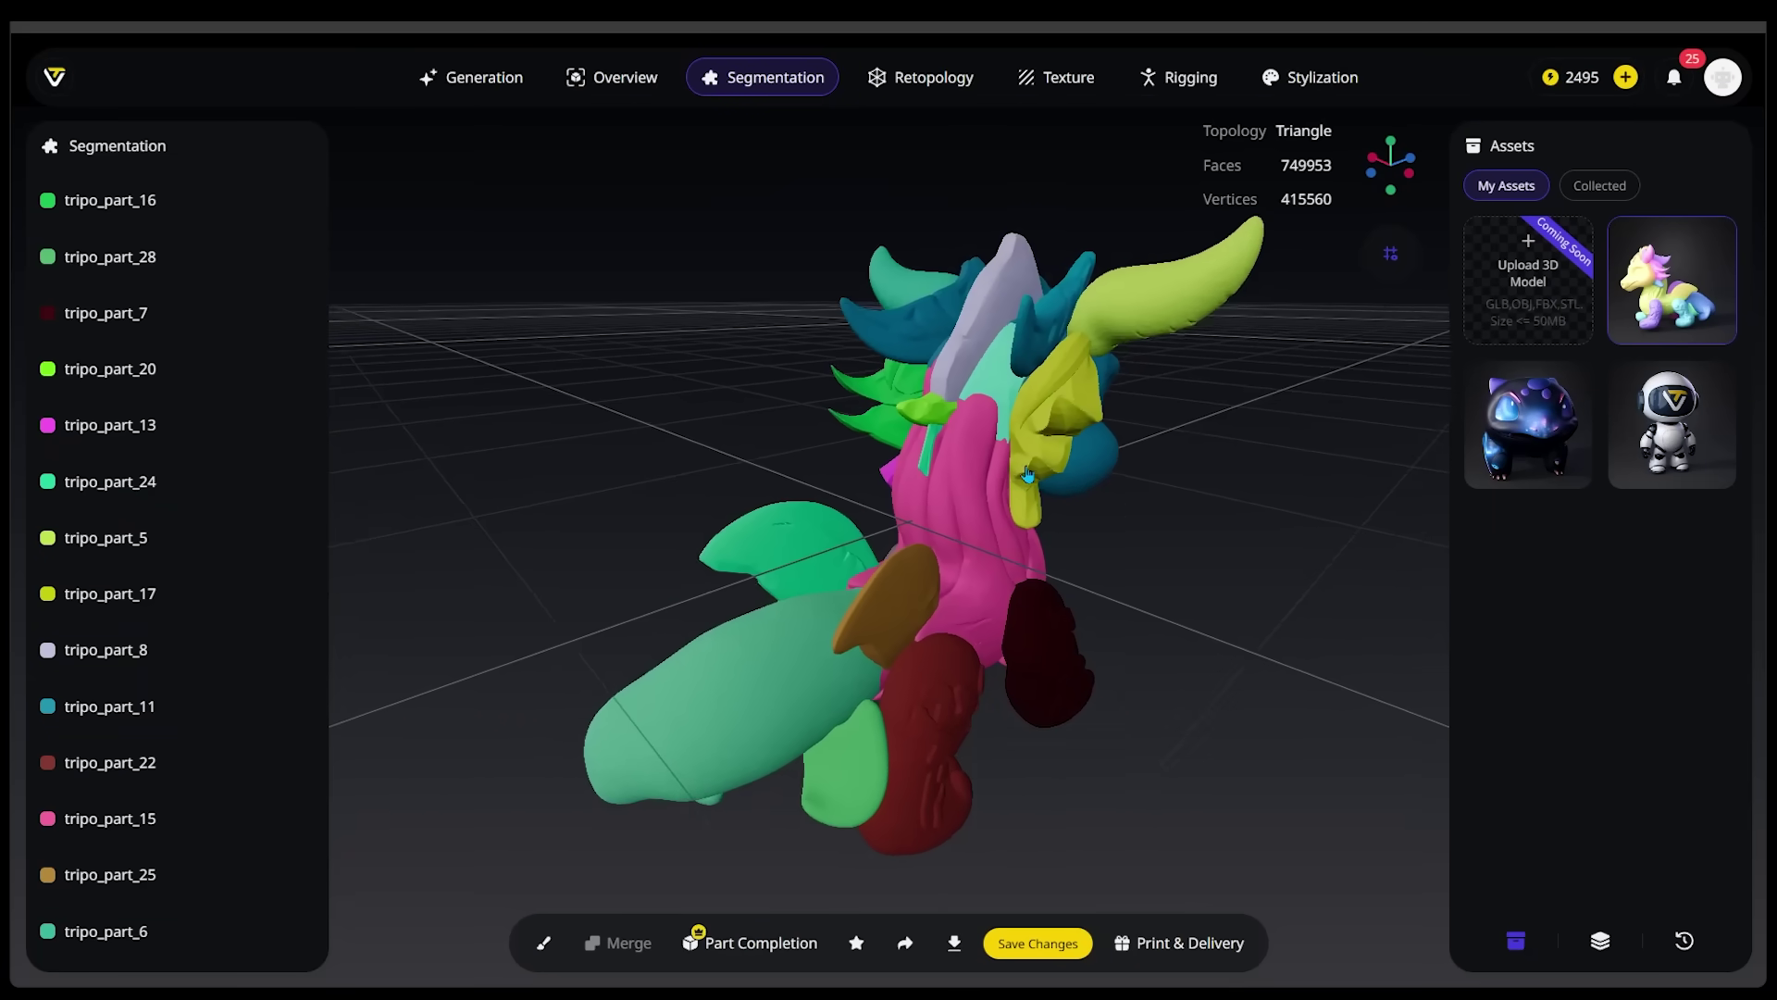
{"action": "mouse_move", "coordinate": [1028, 474]}
{"action": "left_mouse_down"}
{"action": "mouse_move", "coordinate": [1291, 570]}
{"action": "mouse_move", "coordinate": [1157, 537]}
{"action": "mouse_move", "coordinate": [1009, 463]}
{"action": "left_mouse_up"}
{"action": "left_click", "coordinate": [984, 460]}
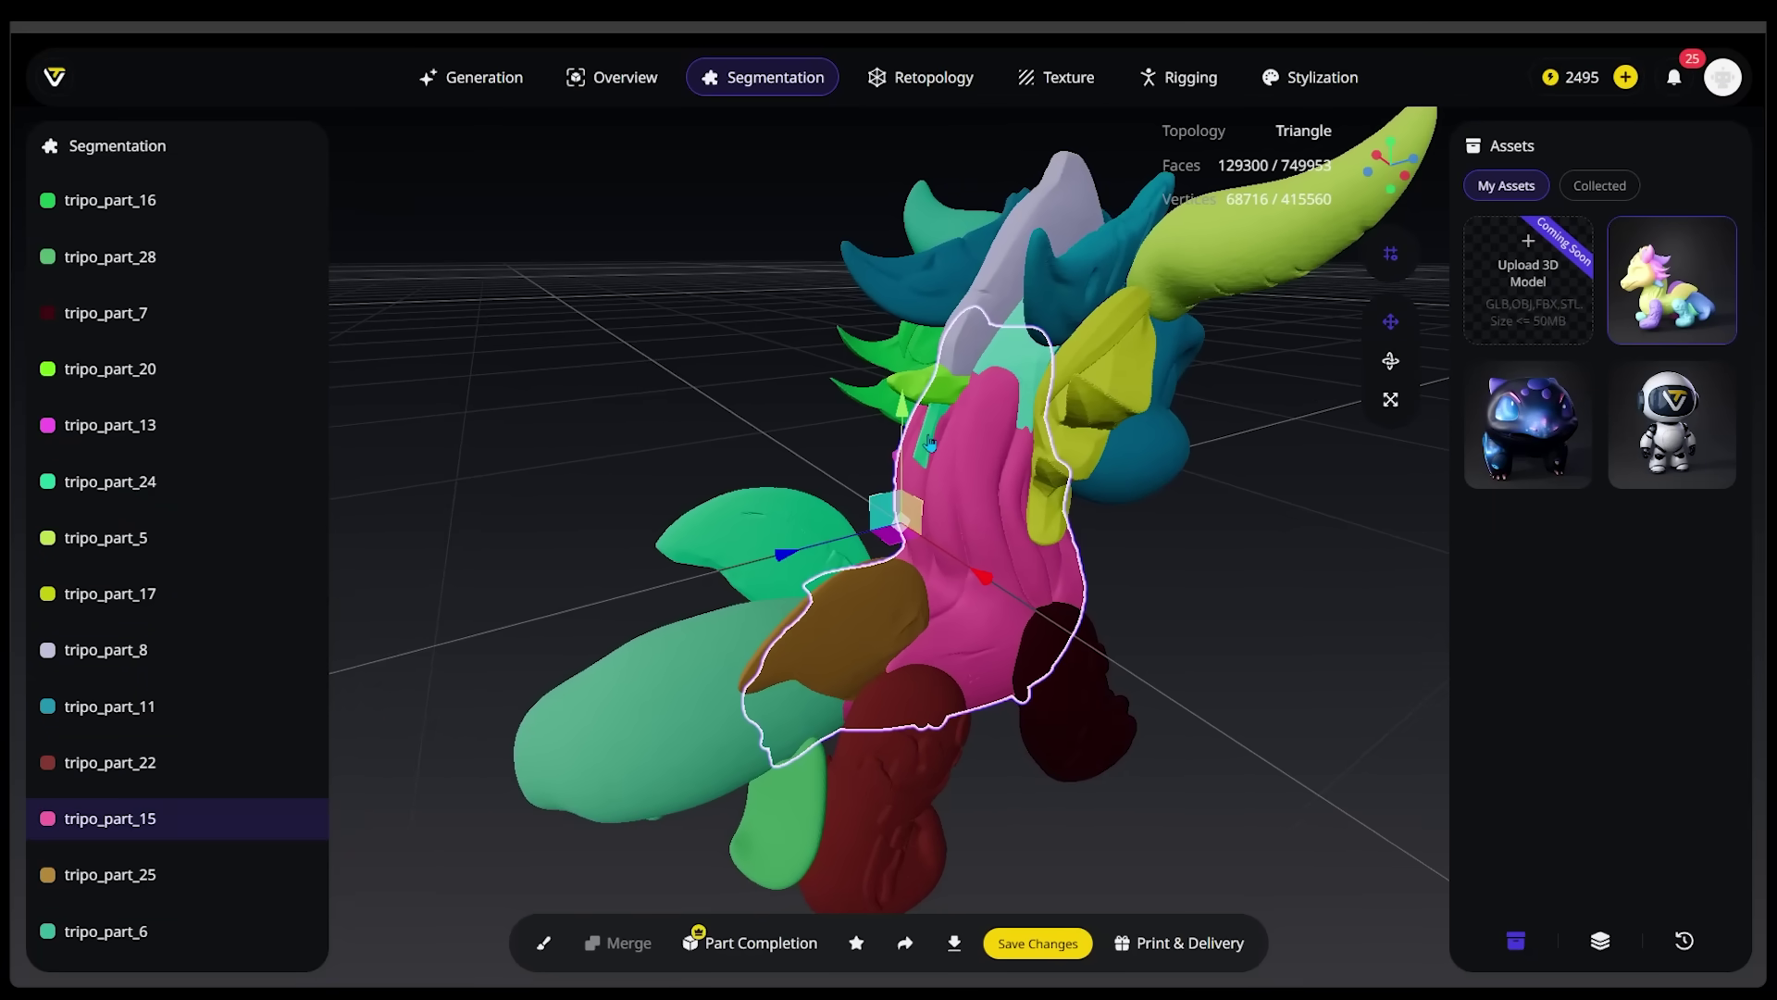
{"action": "left_click", "coordinate": [1258, 546]}
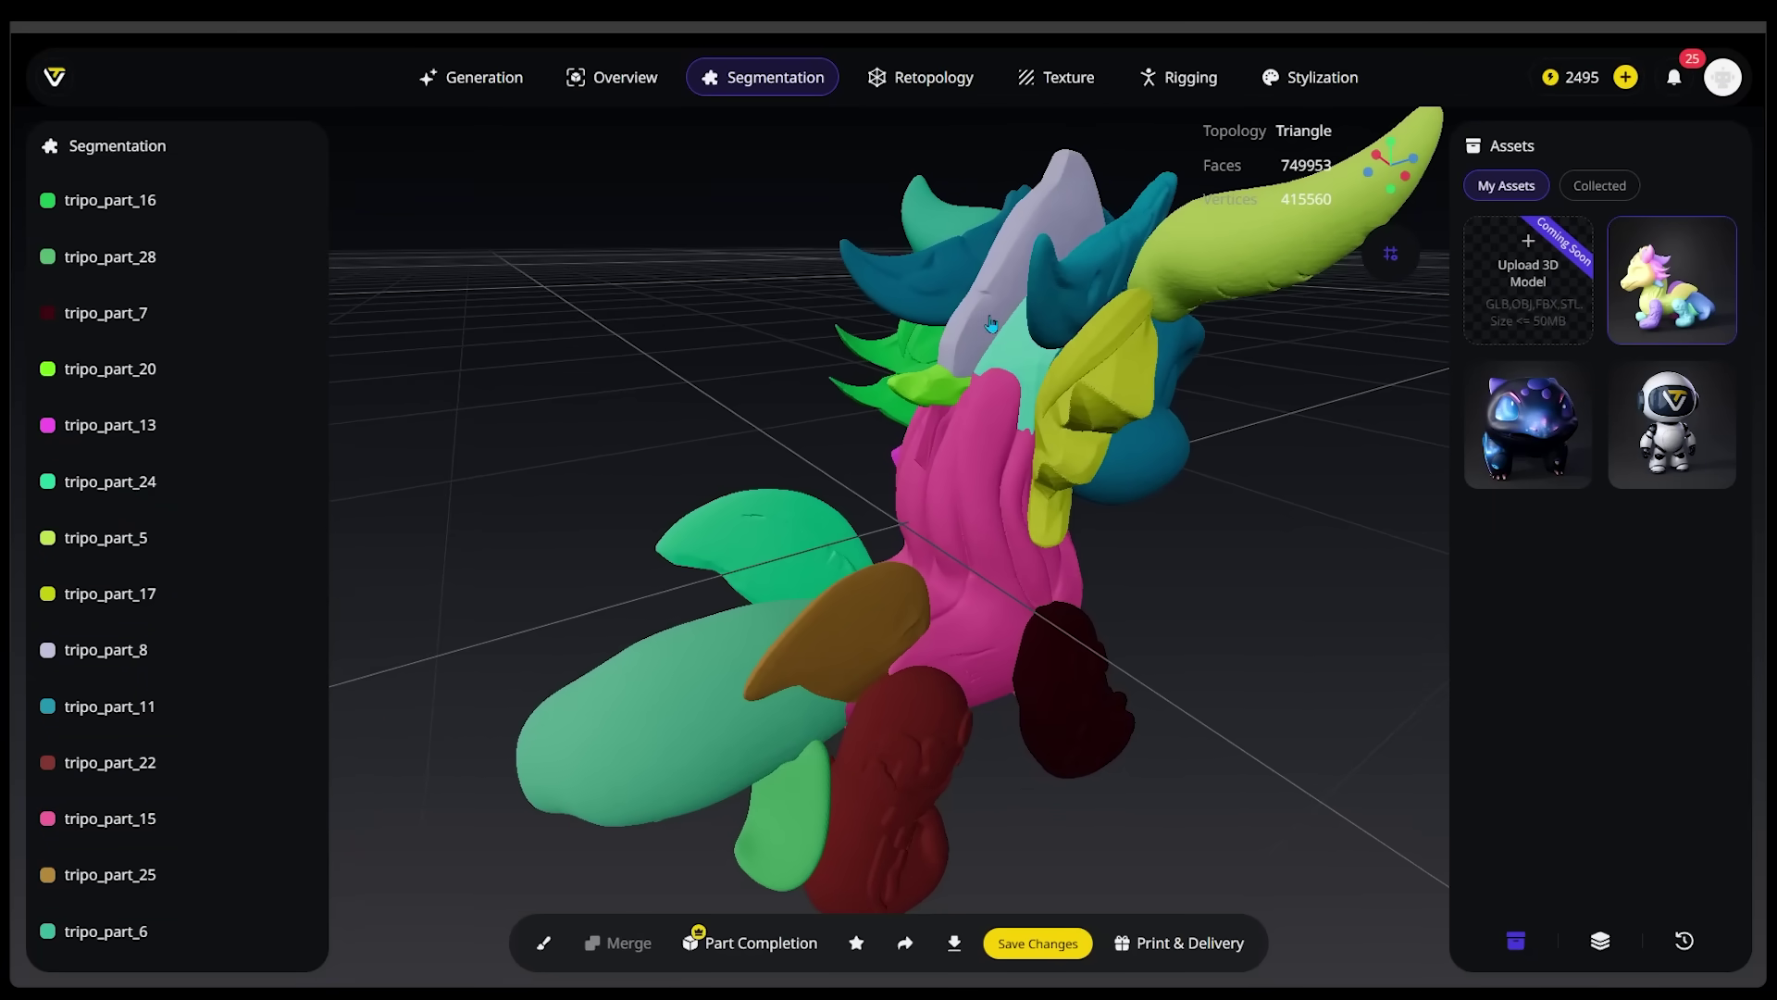
Merge the grey crest on the back of the head, tripo_part_8, with the small green piece below it, tripo_part_20.
{"action": "left_click", "coordinate": [991, 324]}
{"action": "left_click_drag", "start_coordinate": [991, 324], "coordinate": [1274, 481]}
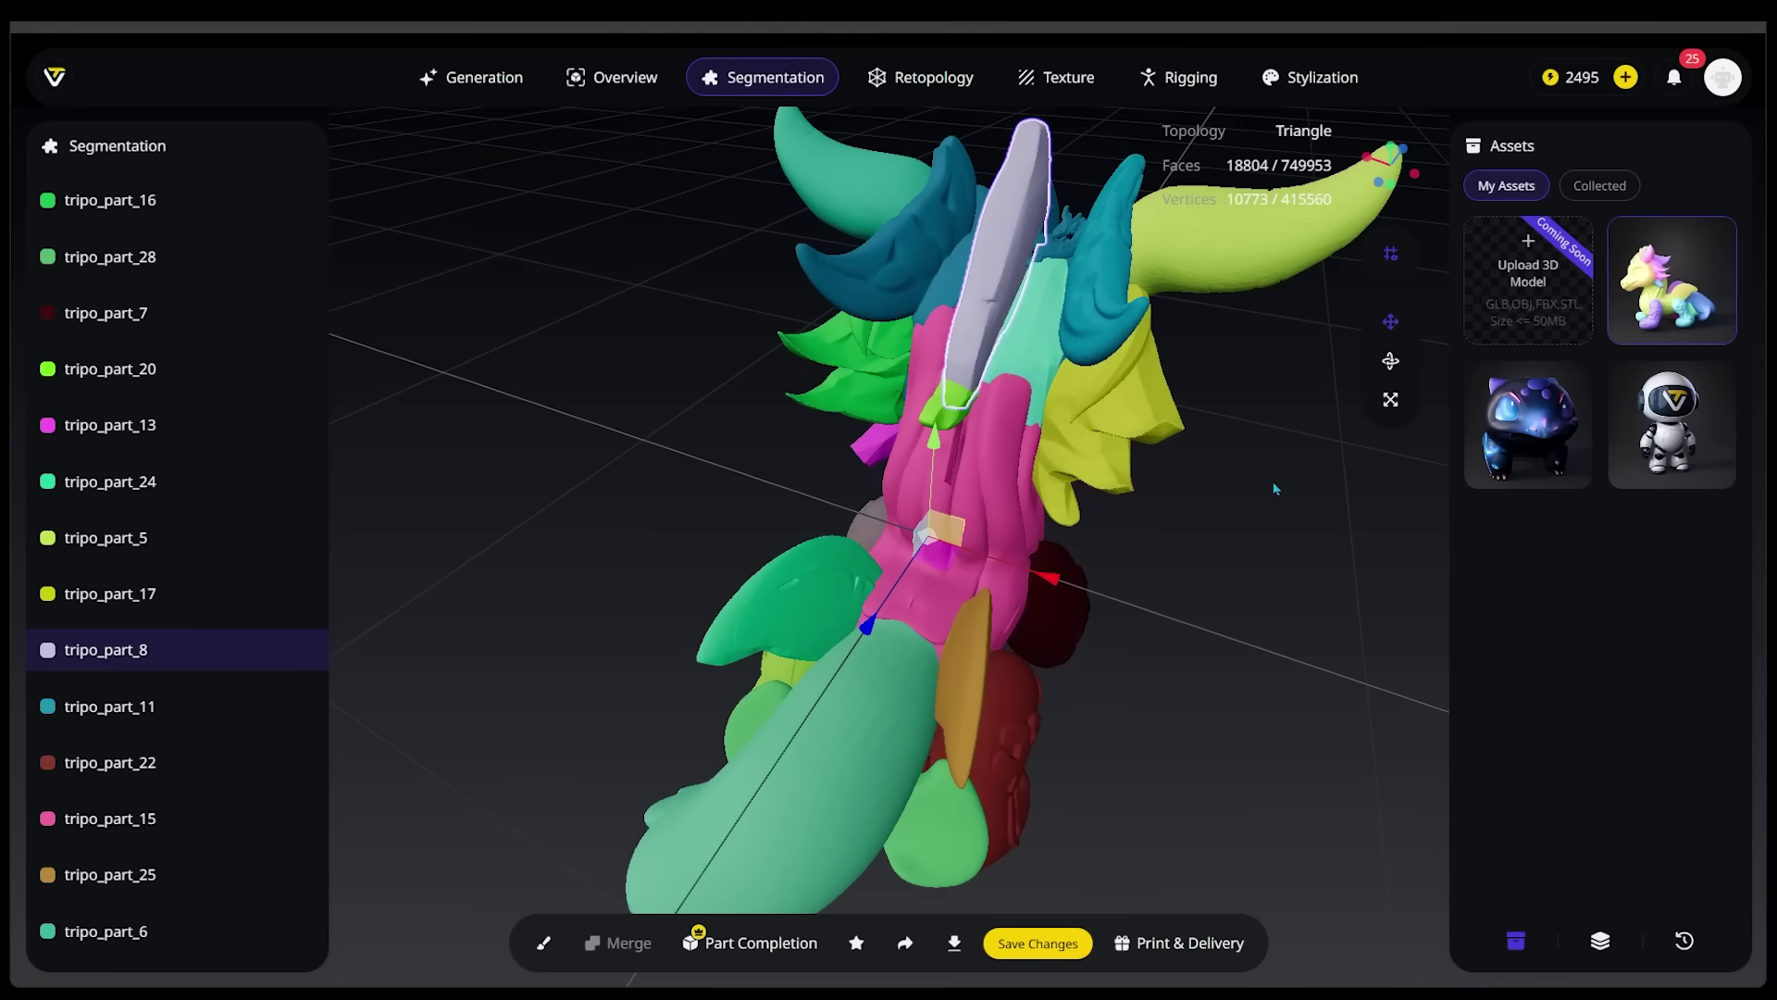
{"action": "mouse_move", "coordinate": [929, 436]}
{"action": "left_mouse_down"}
{"action": "mouse_move", "coordinate": [889, 454]}
{"action": "mouse_move", "coordinate": [940, 412]}
{"action": "left_mouse_up"}
{"action": "left_click", "coordinate": [940, 409], "text": "shift"}
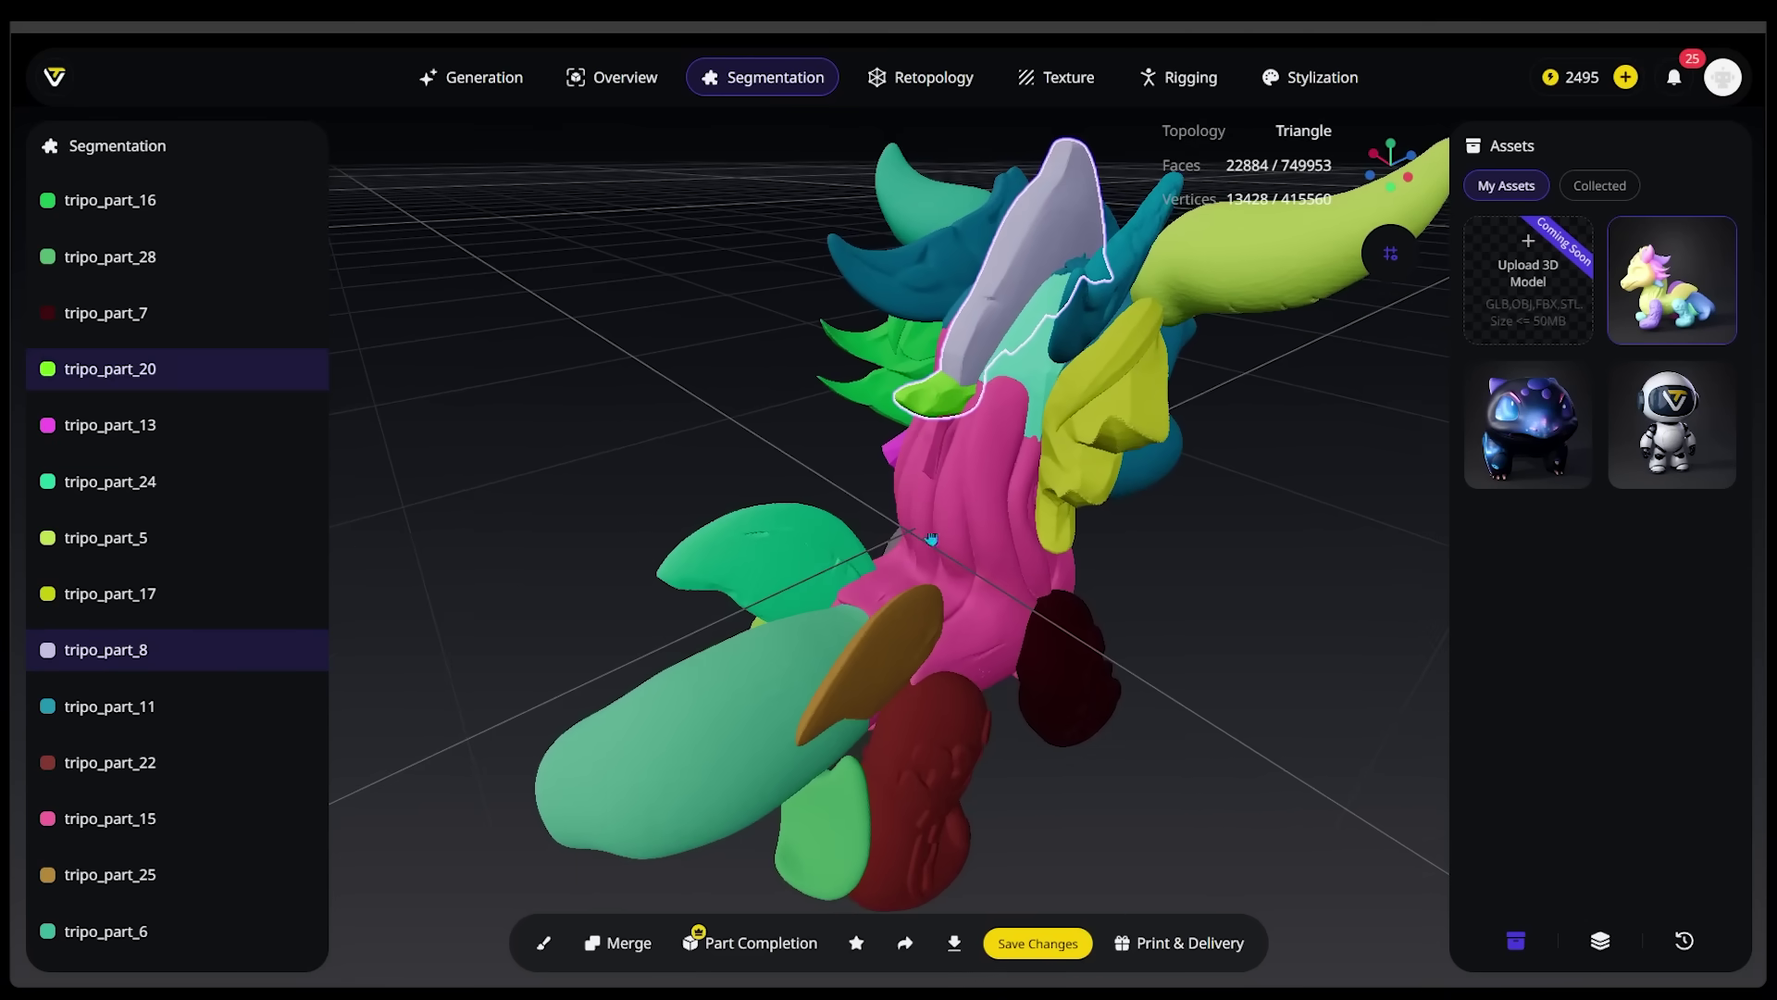
{"action": "left_click", "coordinate": [625, 943]}
Save the part changes on the merged dragon and open the model's version history.
{"action": "mouse_move", "coordinate": [1312, 578]}
{"action": "left_mouse_down"}
{"action": "mouse_move", "coordinate": [1340, 543]}
{"action": "mouse_move", "coordinate": [1369, 600]}
{"action": "mouse_move", "coordinate": [1318, 547]}
{"action": "left_mouse_up"}
{"action": "left_click", "coordinate": [1318, 547]}
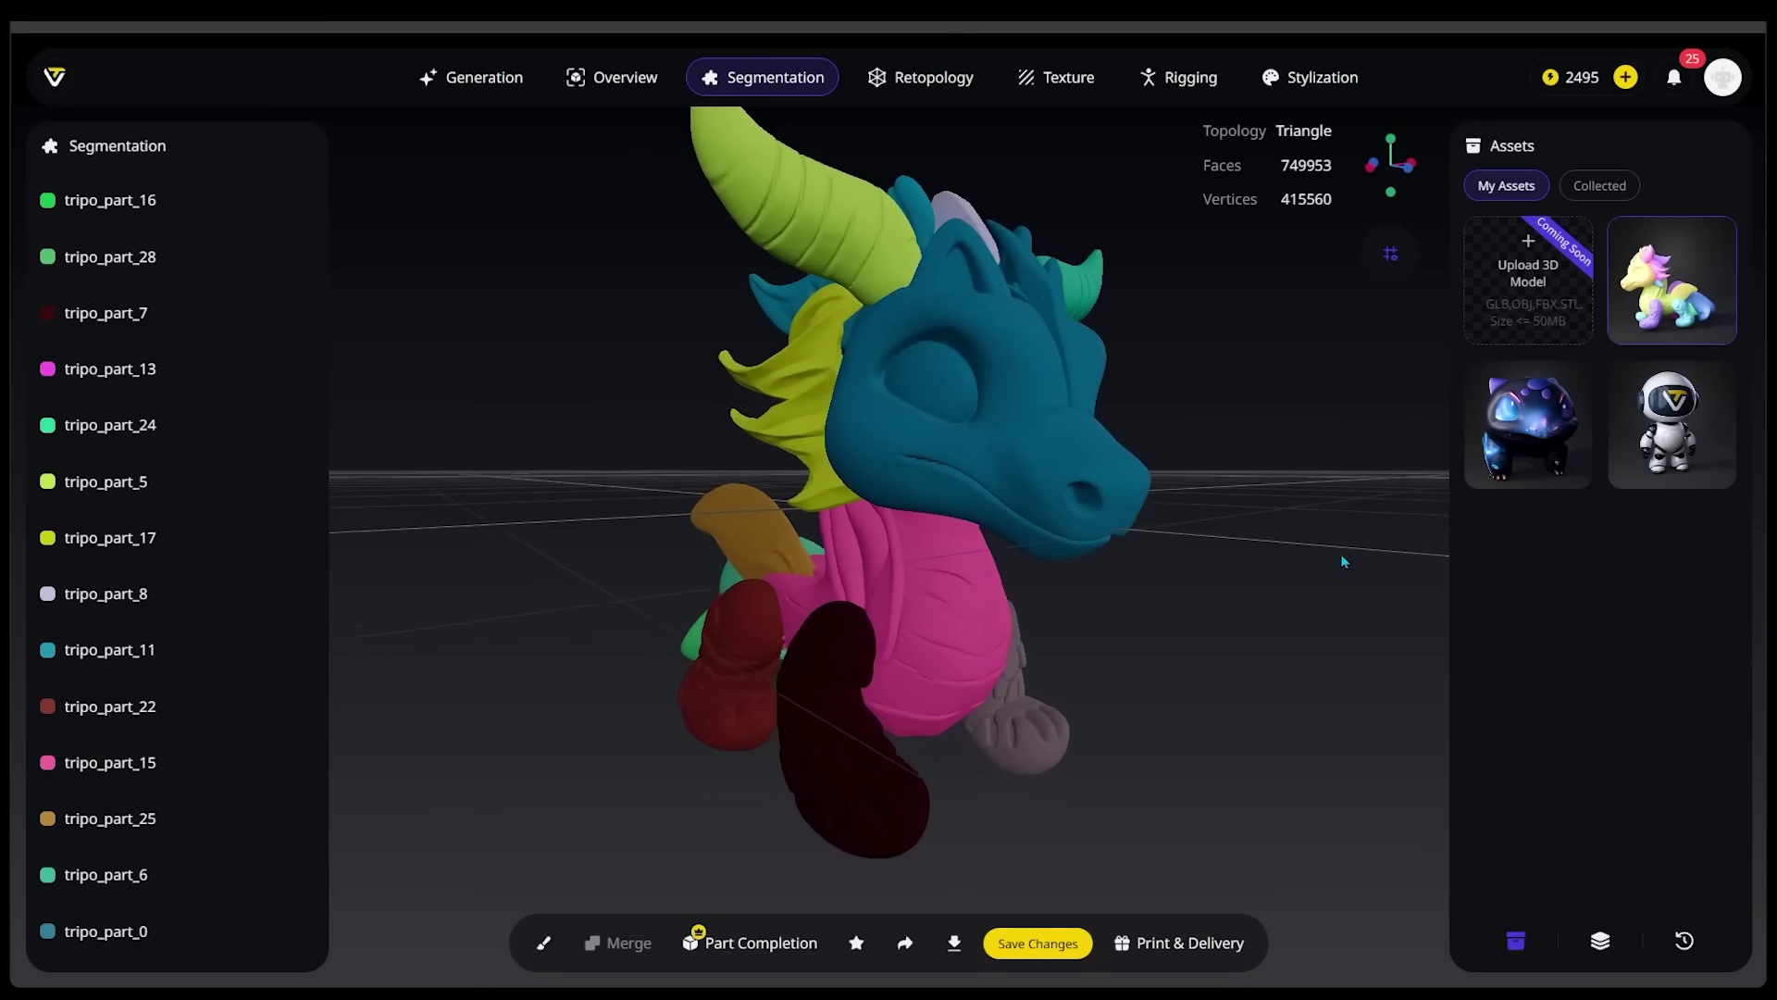
{"action": "left_click", "coordinate": [1038, 943]}
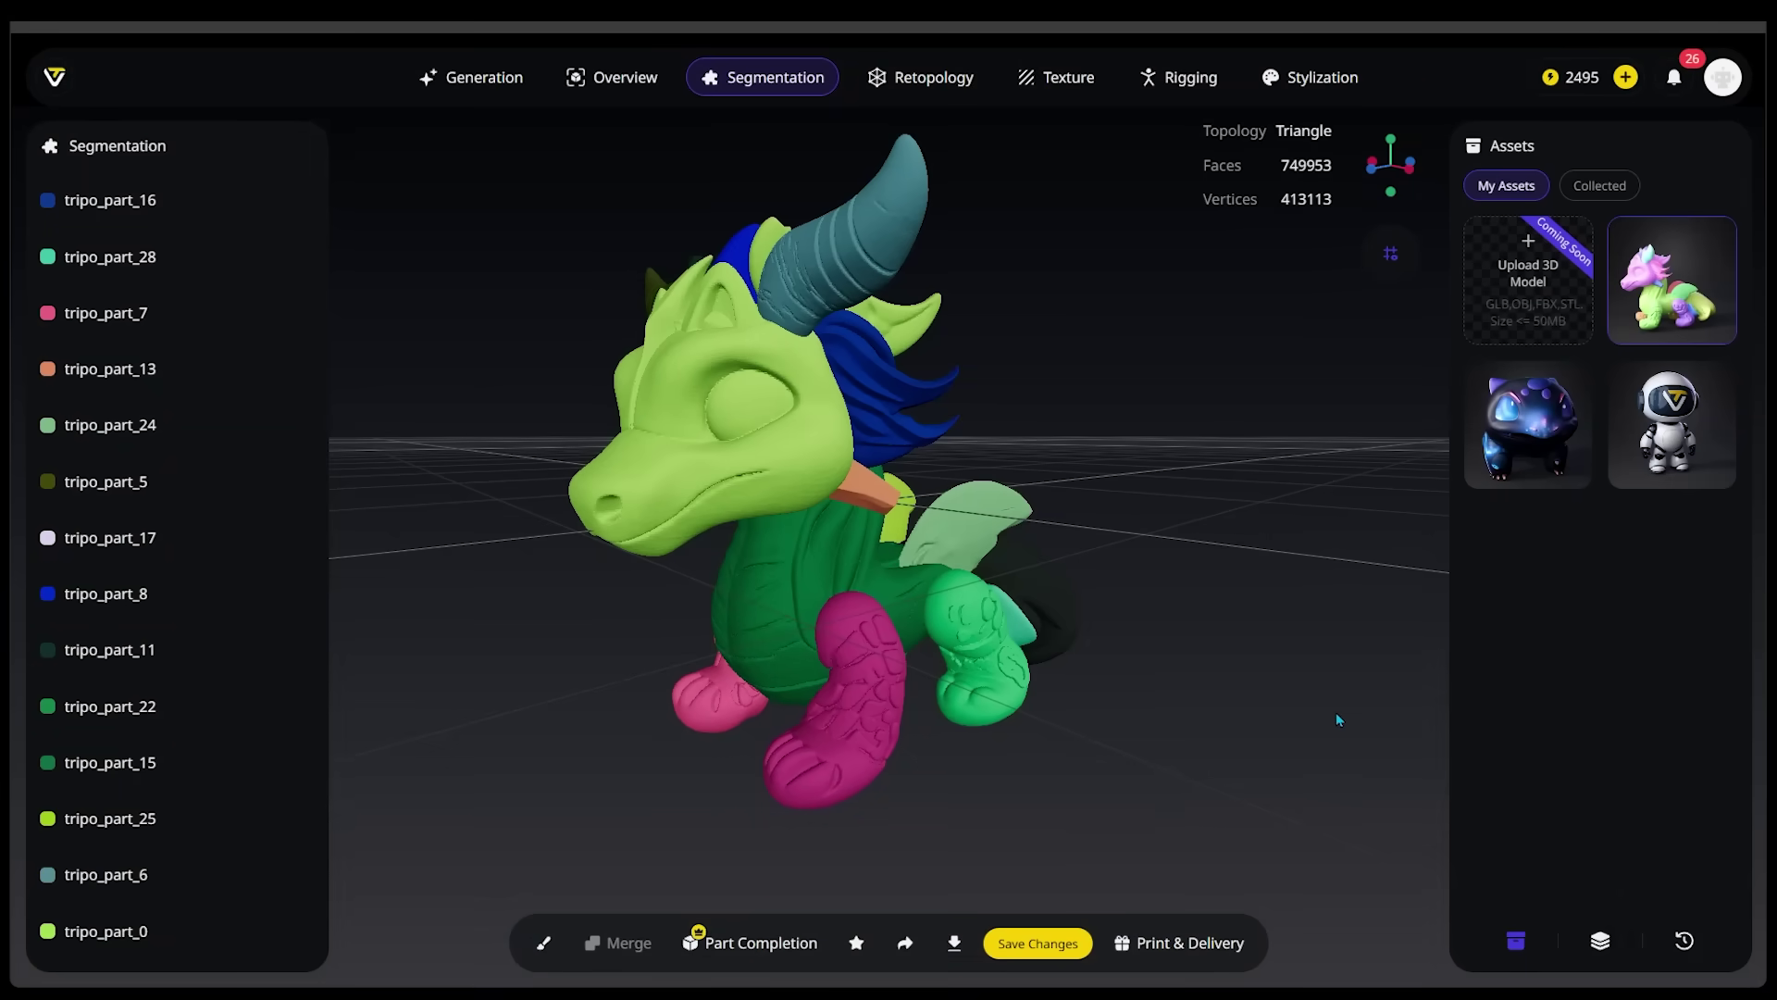
{"action": "left_click", "coordinate": [1684, 940]}
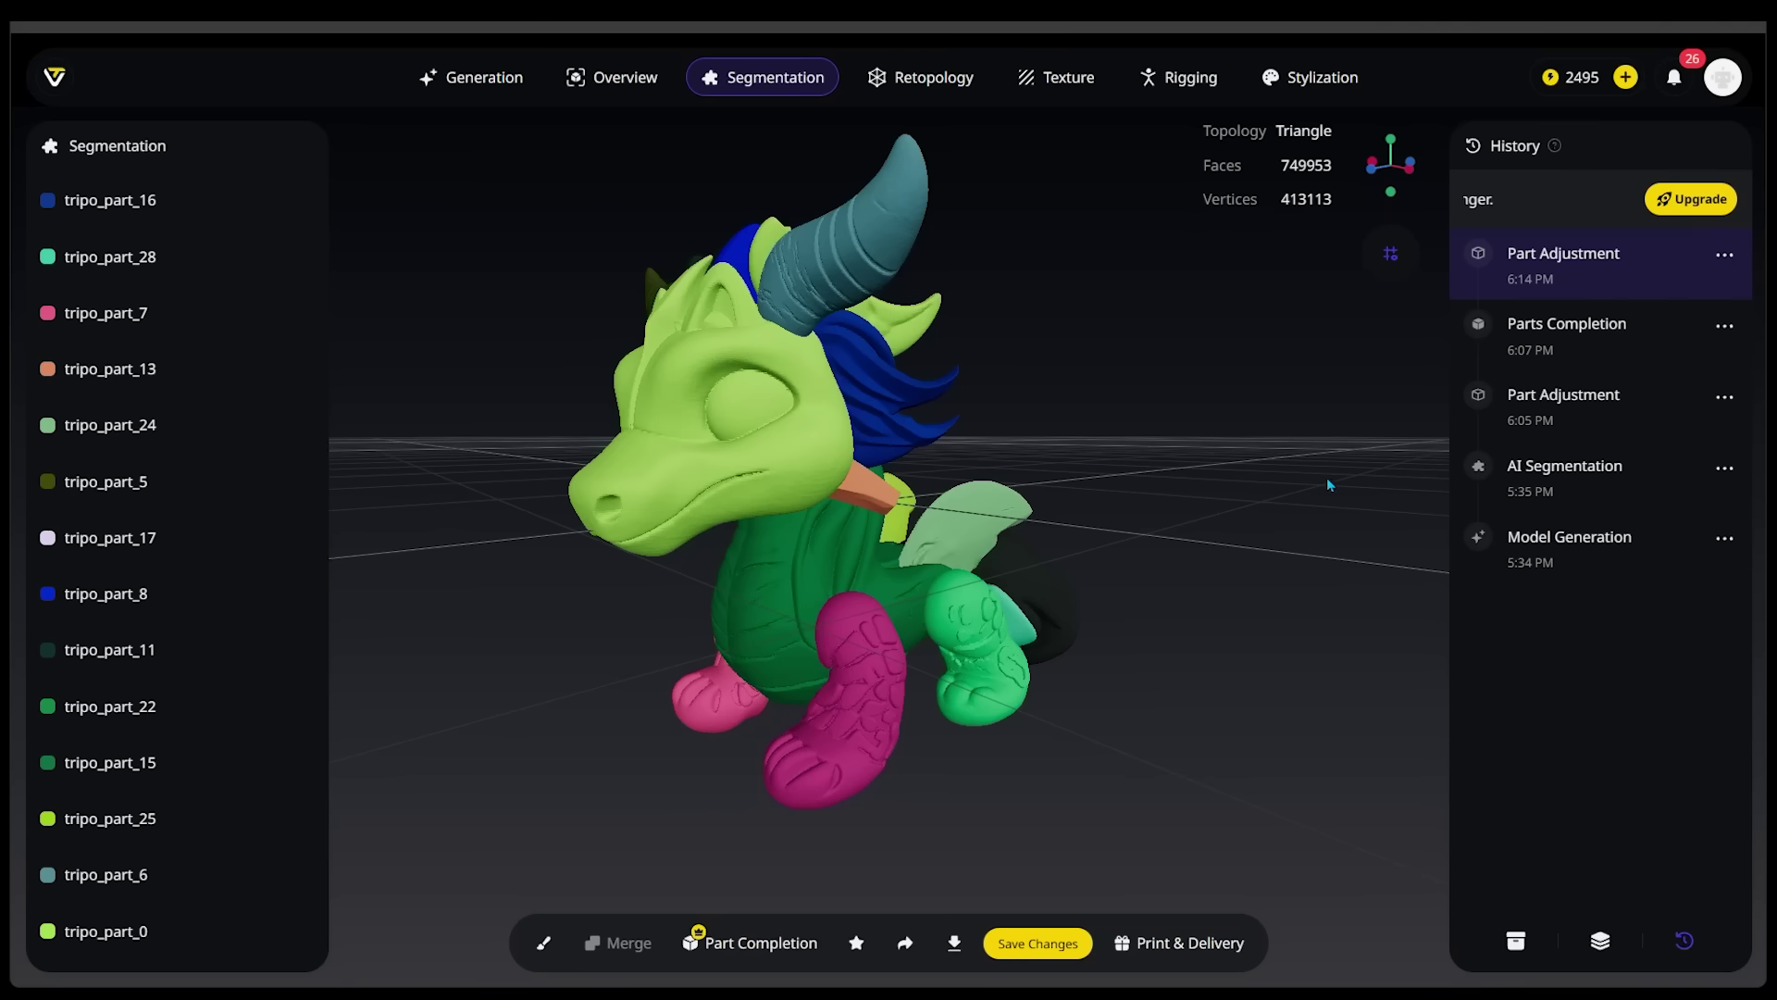
Export the segmented dragon in GLB format under the file name bluedragonfinal.
{"action": "left_click_drag", "start_coordinate": [1330, 484], "coordinate": [1231, 592]}
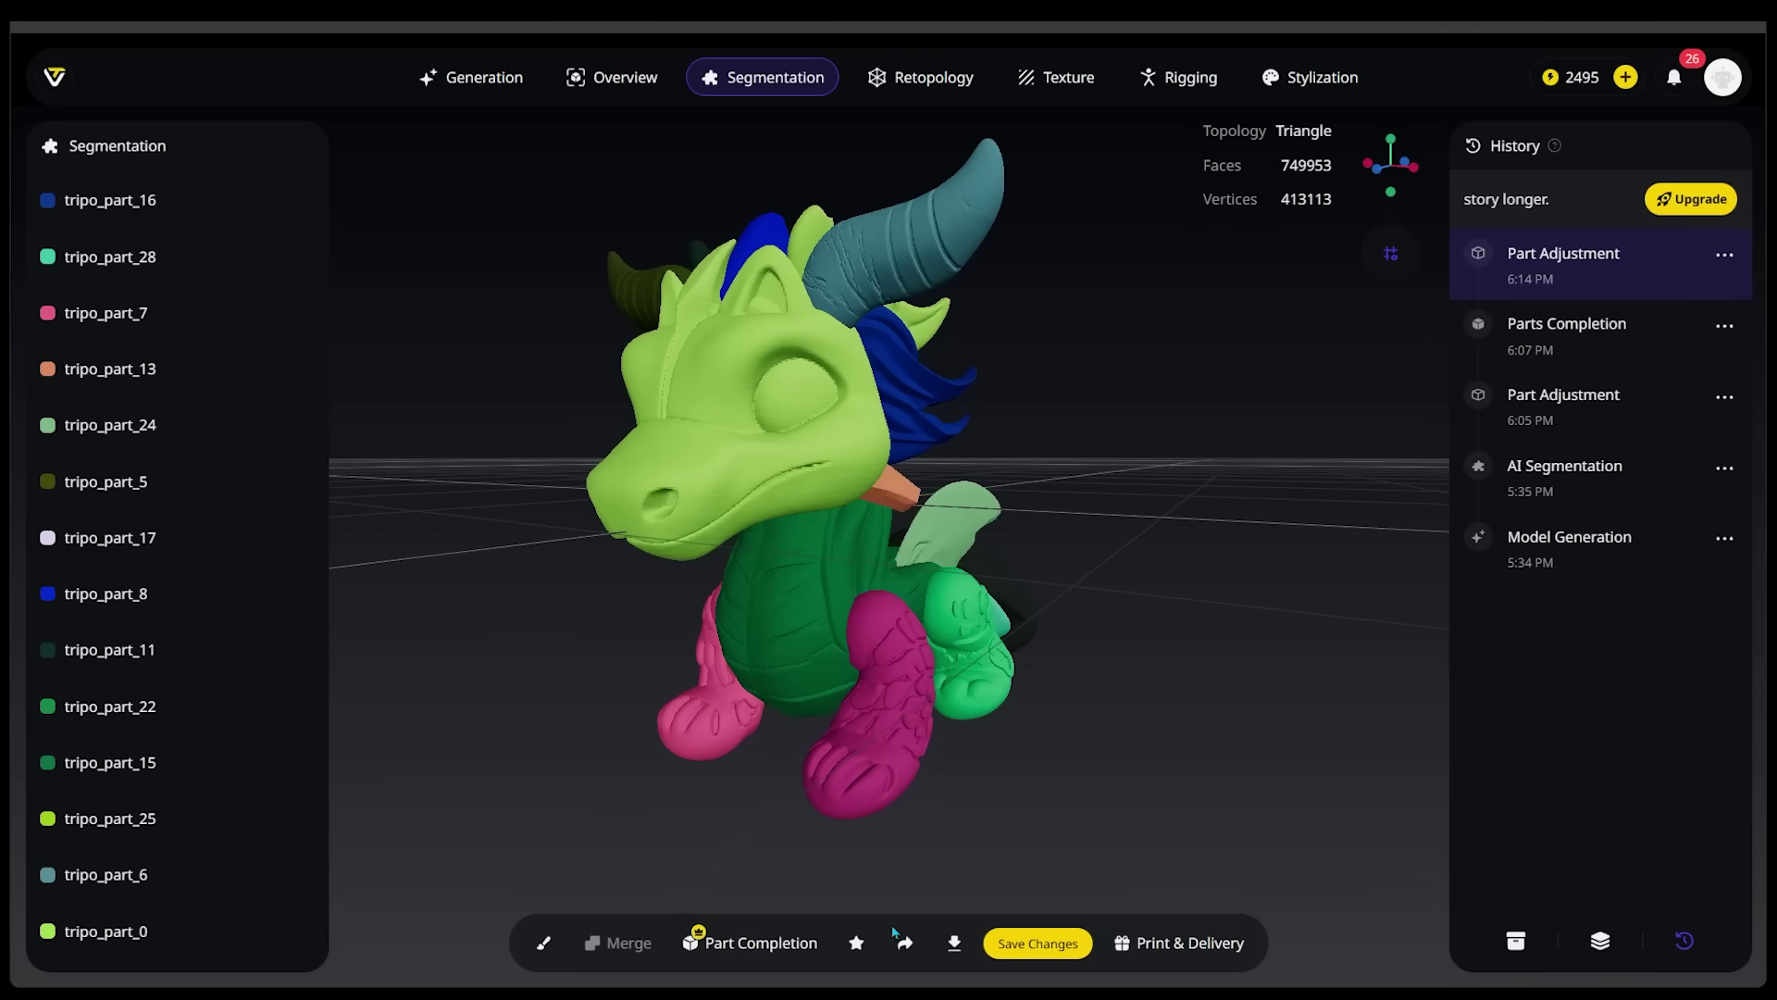
{"action": "left_click", "coordinate": [957, 944]}
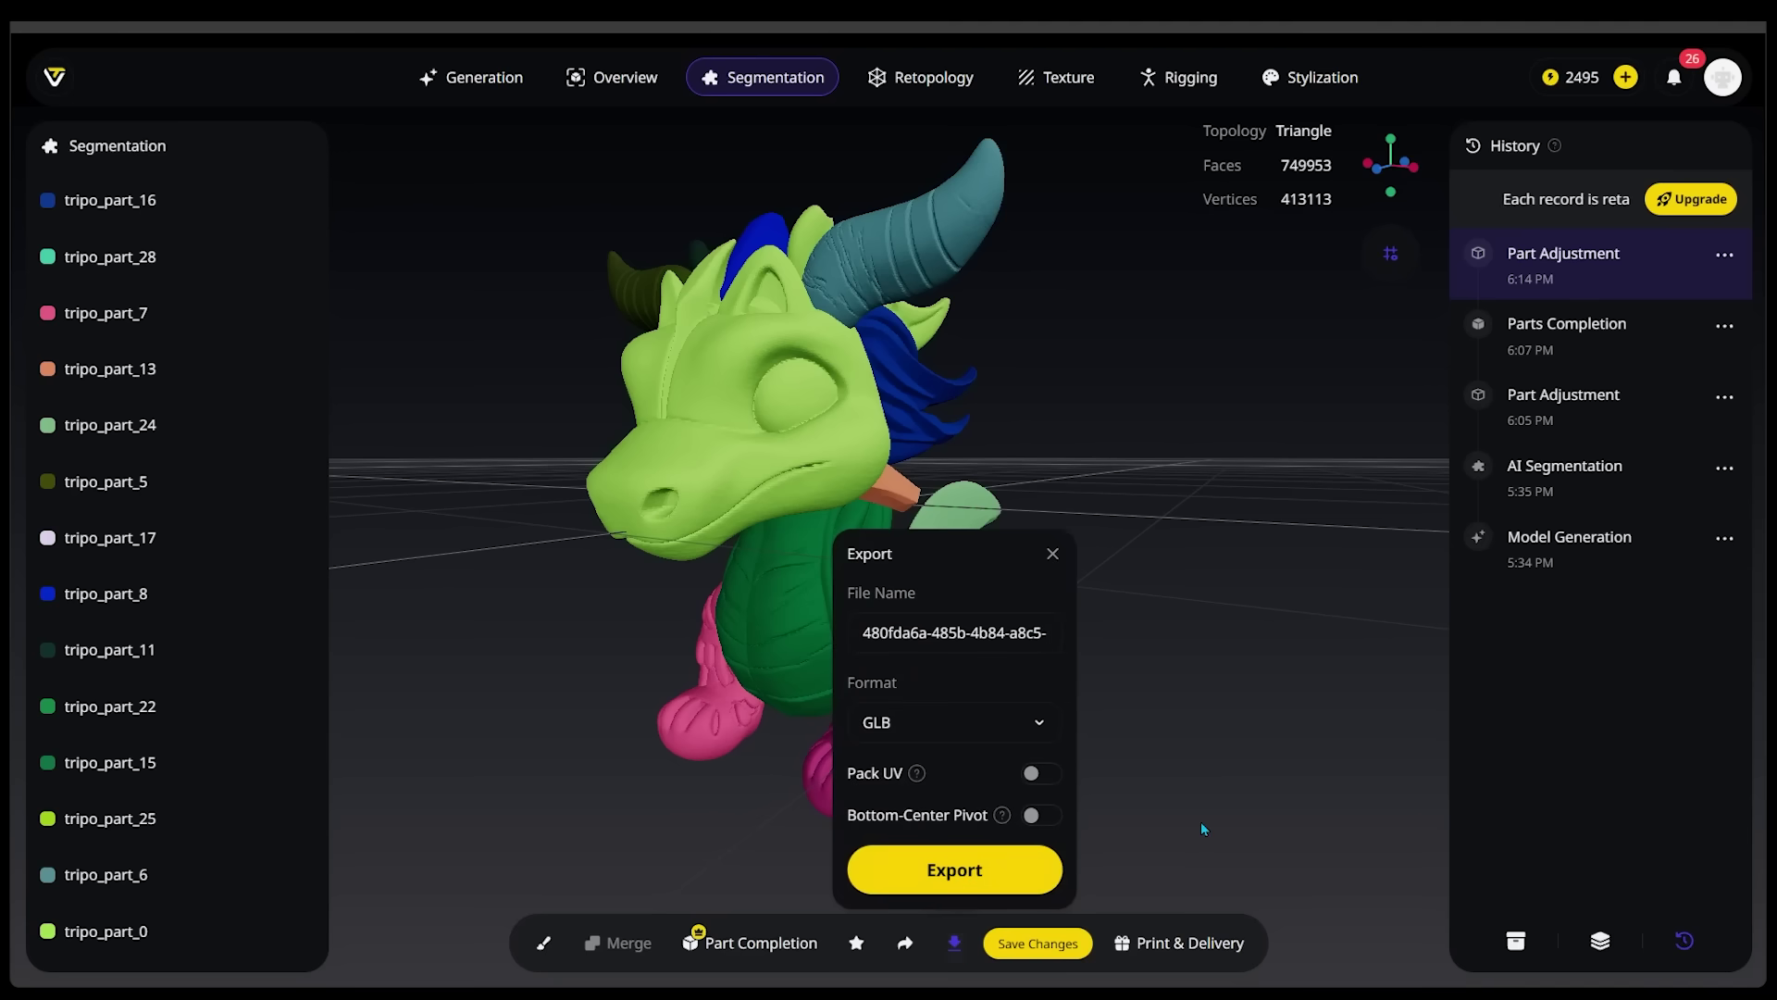
{"action": "left_click", "coordinate": [1201, 820]}
{"action": "left_click", "coordinate": [954, 943]}
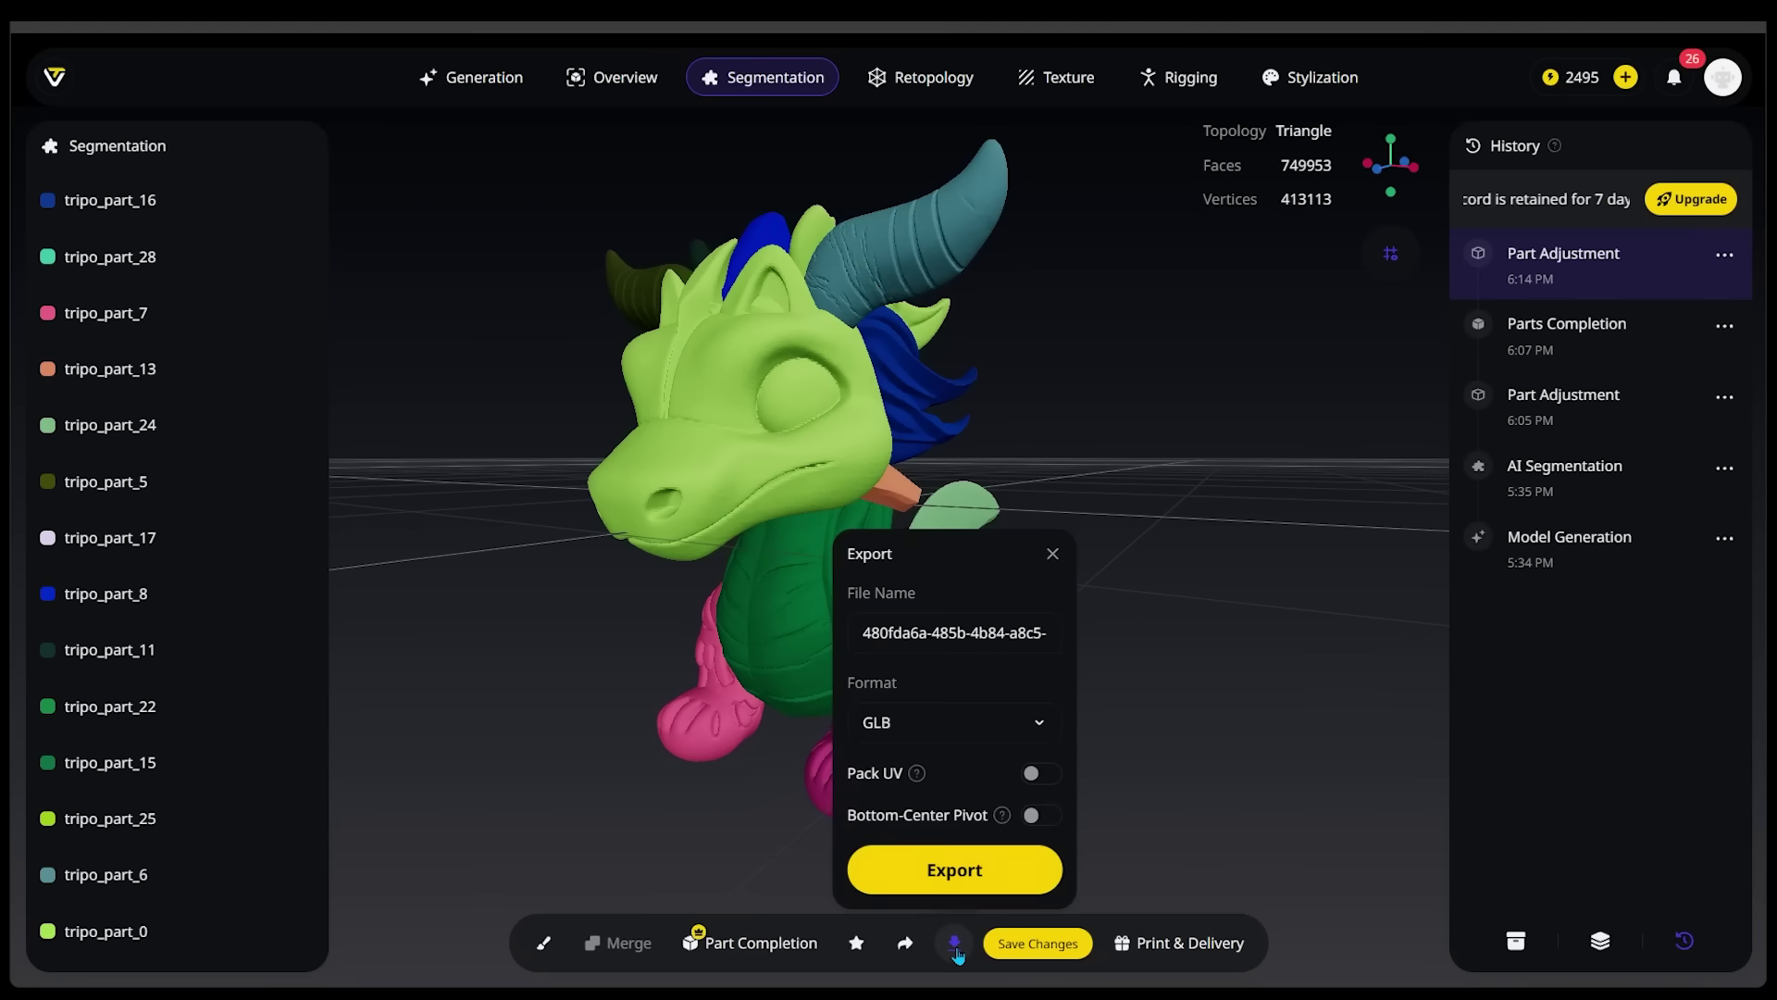
{"action": "triple_click", "coordinate": [962, 639]}
{"action": "type", "text": "Skel"}
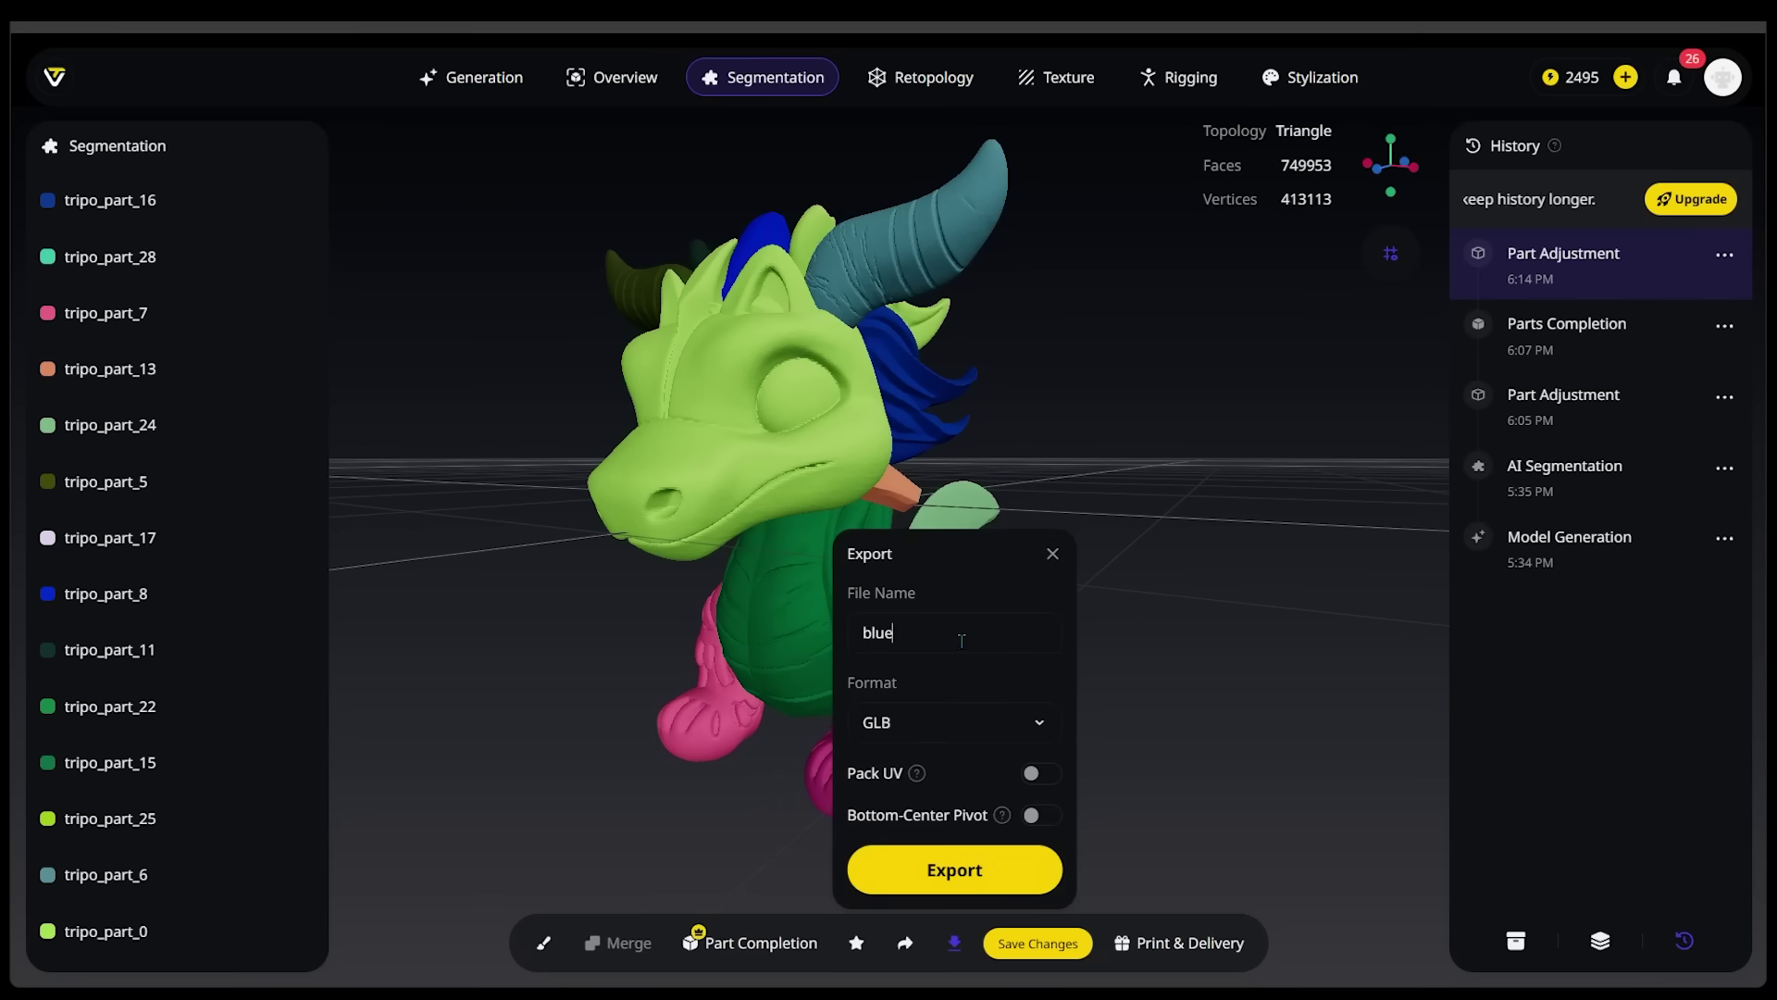
{"action": "left_click", "coordinate": [926, 724]}
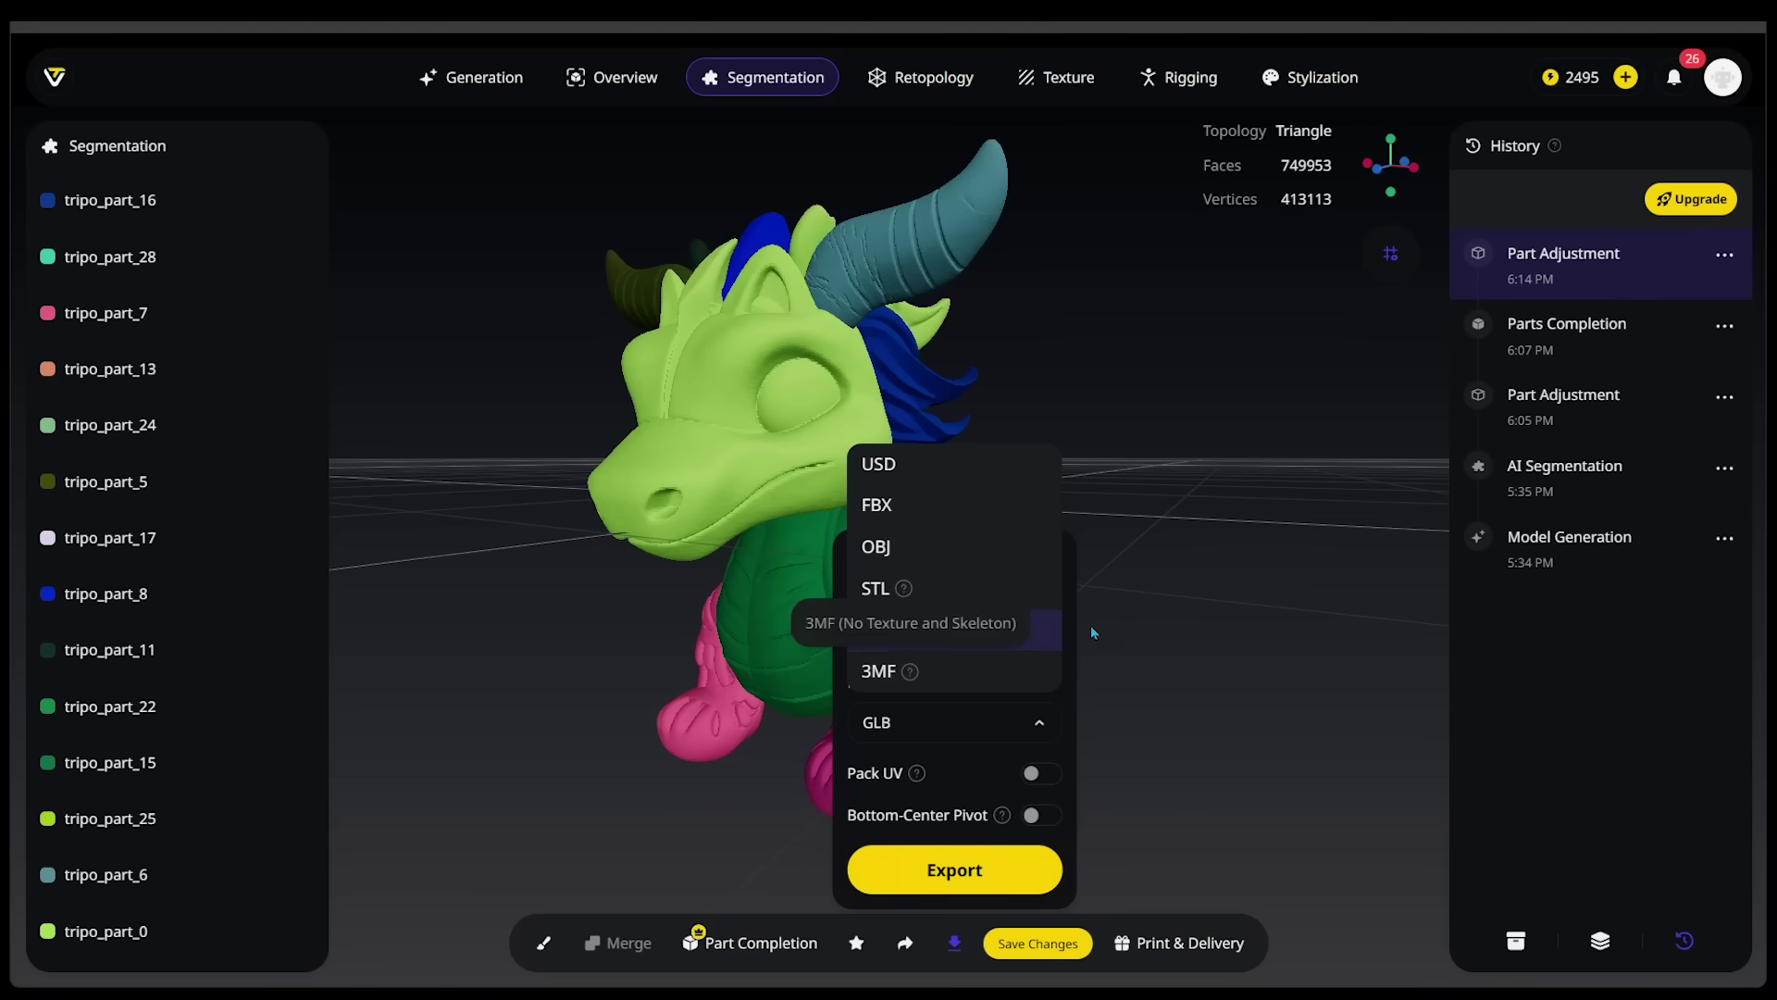
{"action": "left_click", "coordinate": [964, 746]}
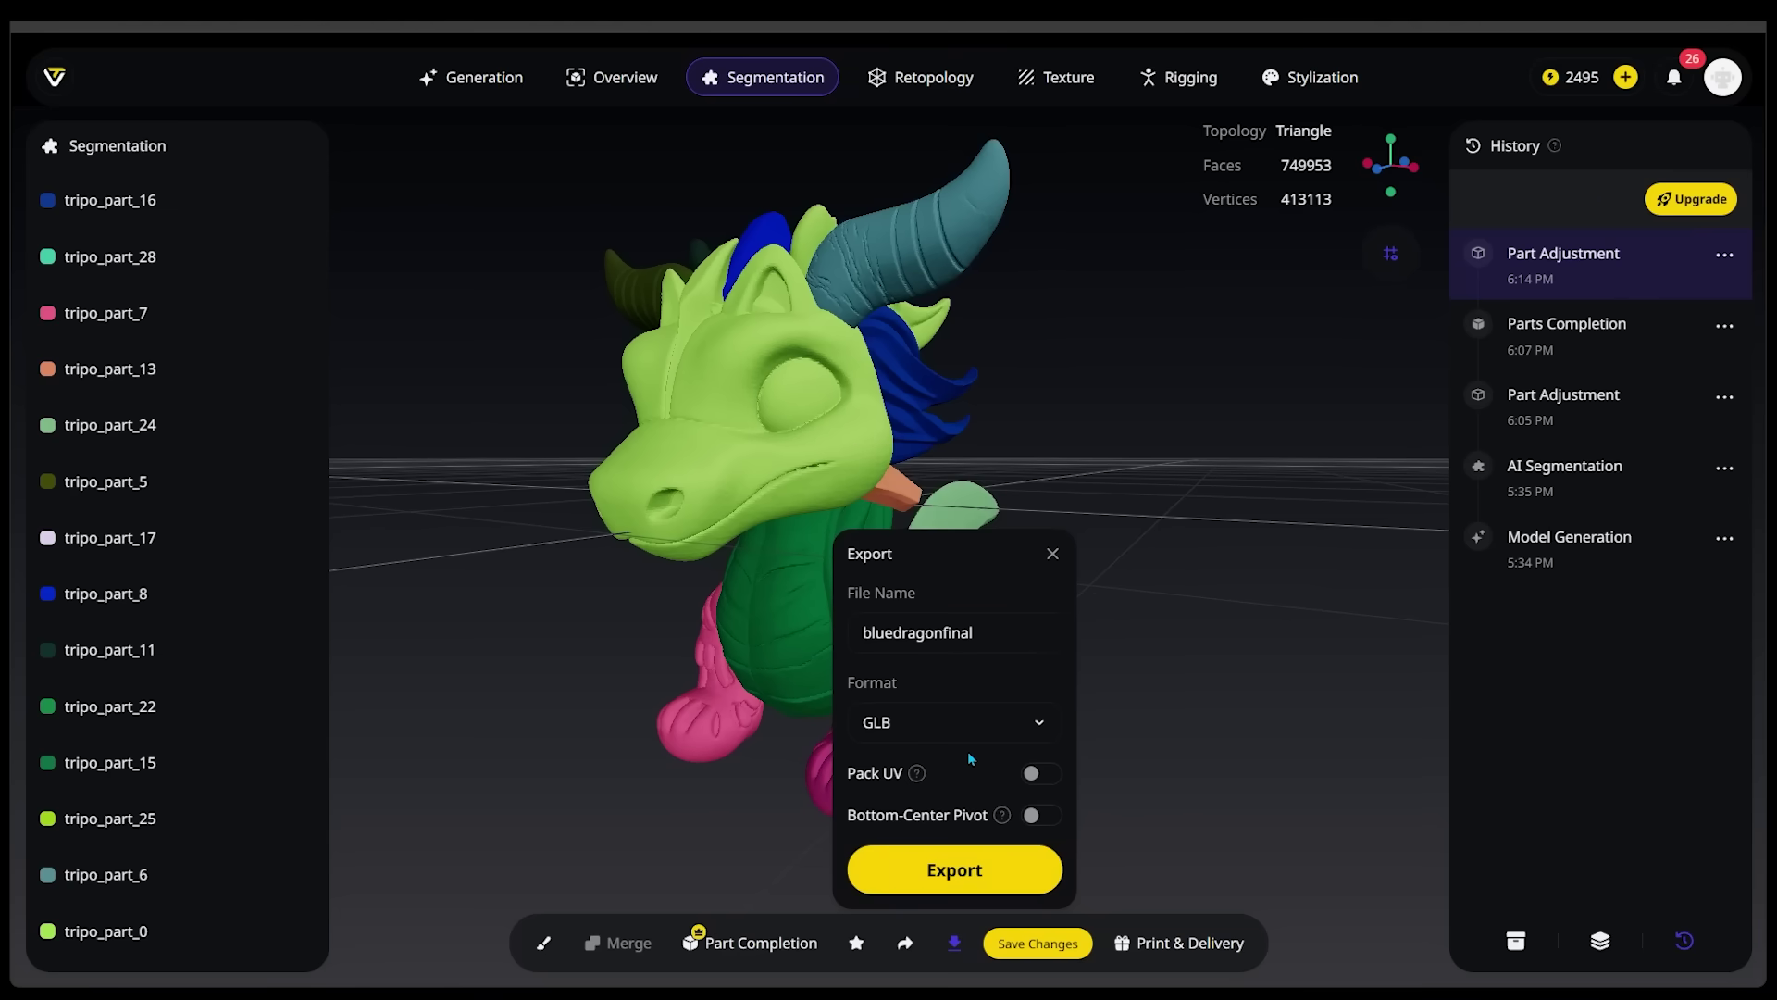
{"action": "left_click", "coordinate": [957, 875]}
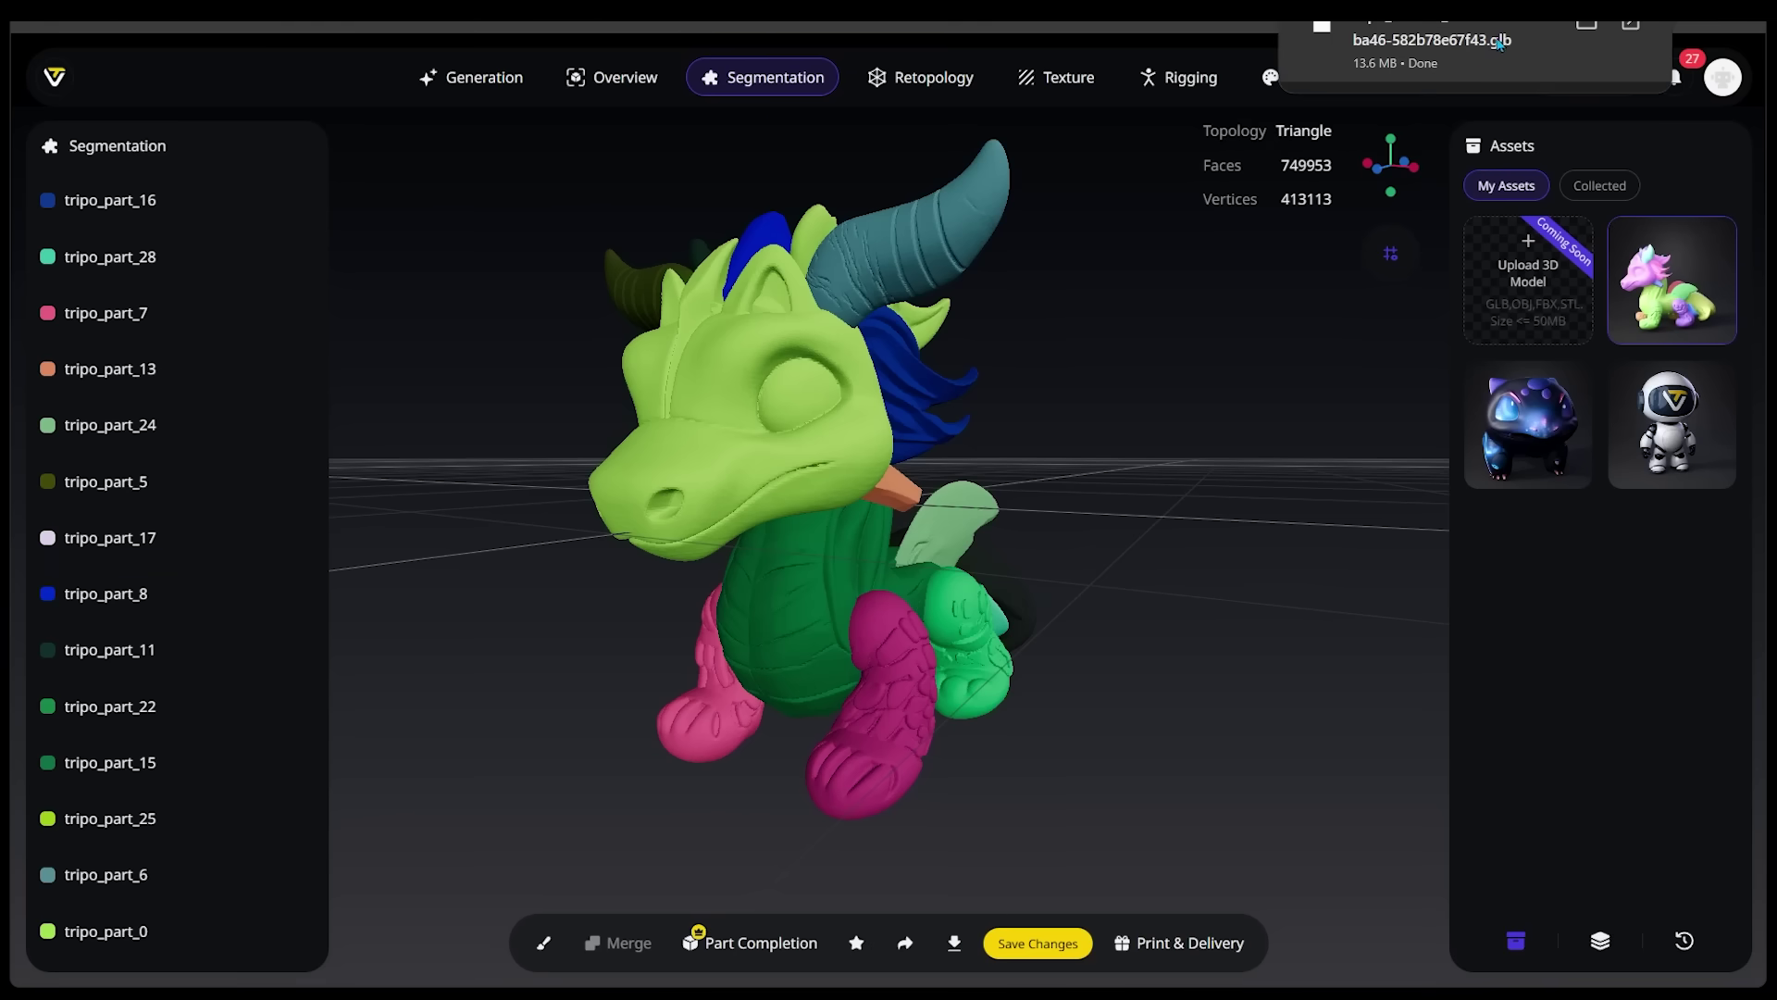
{"action": "left_click_drag", "start_coordinate": [1435, 48], "coordinate": [2, 754]}
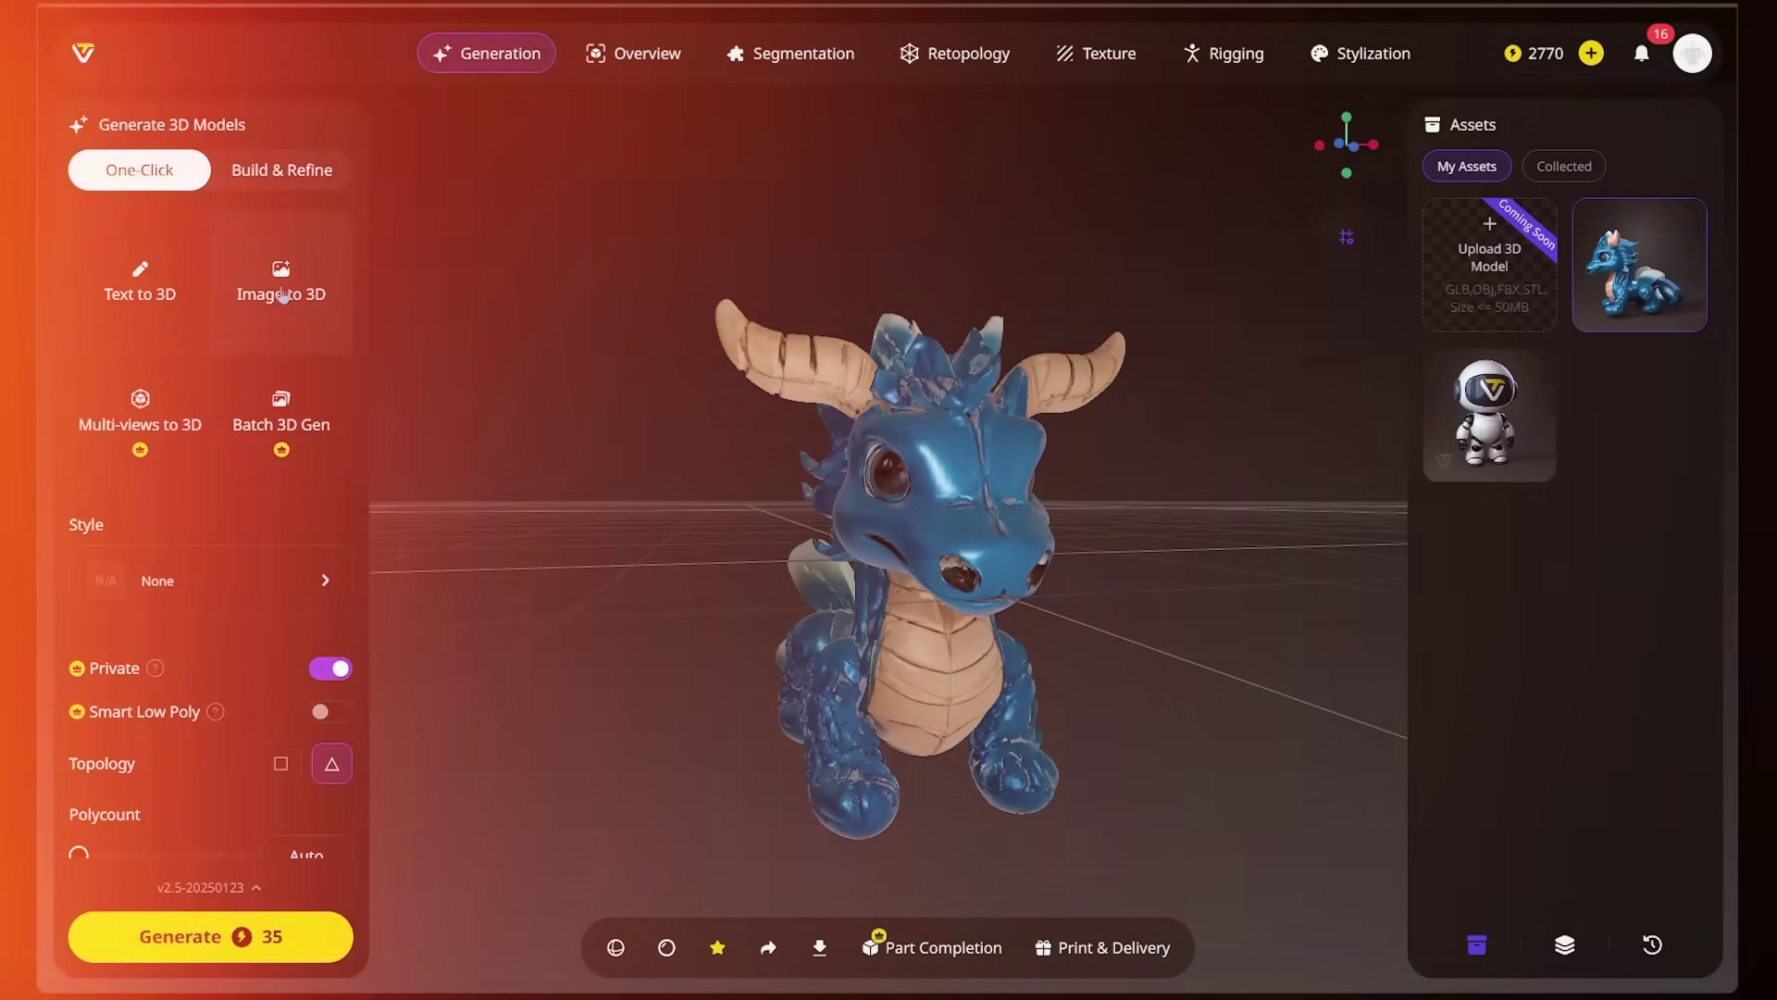
Generate a 3D model from the green Bulbasaur image with Image to 3D and open the result from the assets.
{"action": "left_click", "coordinate": [275, 305]}
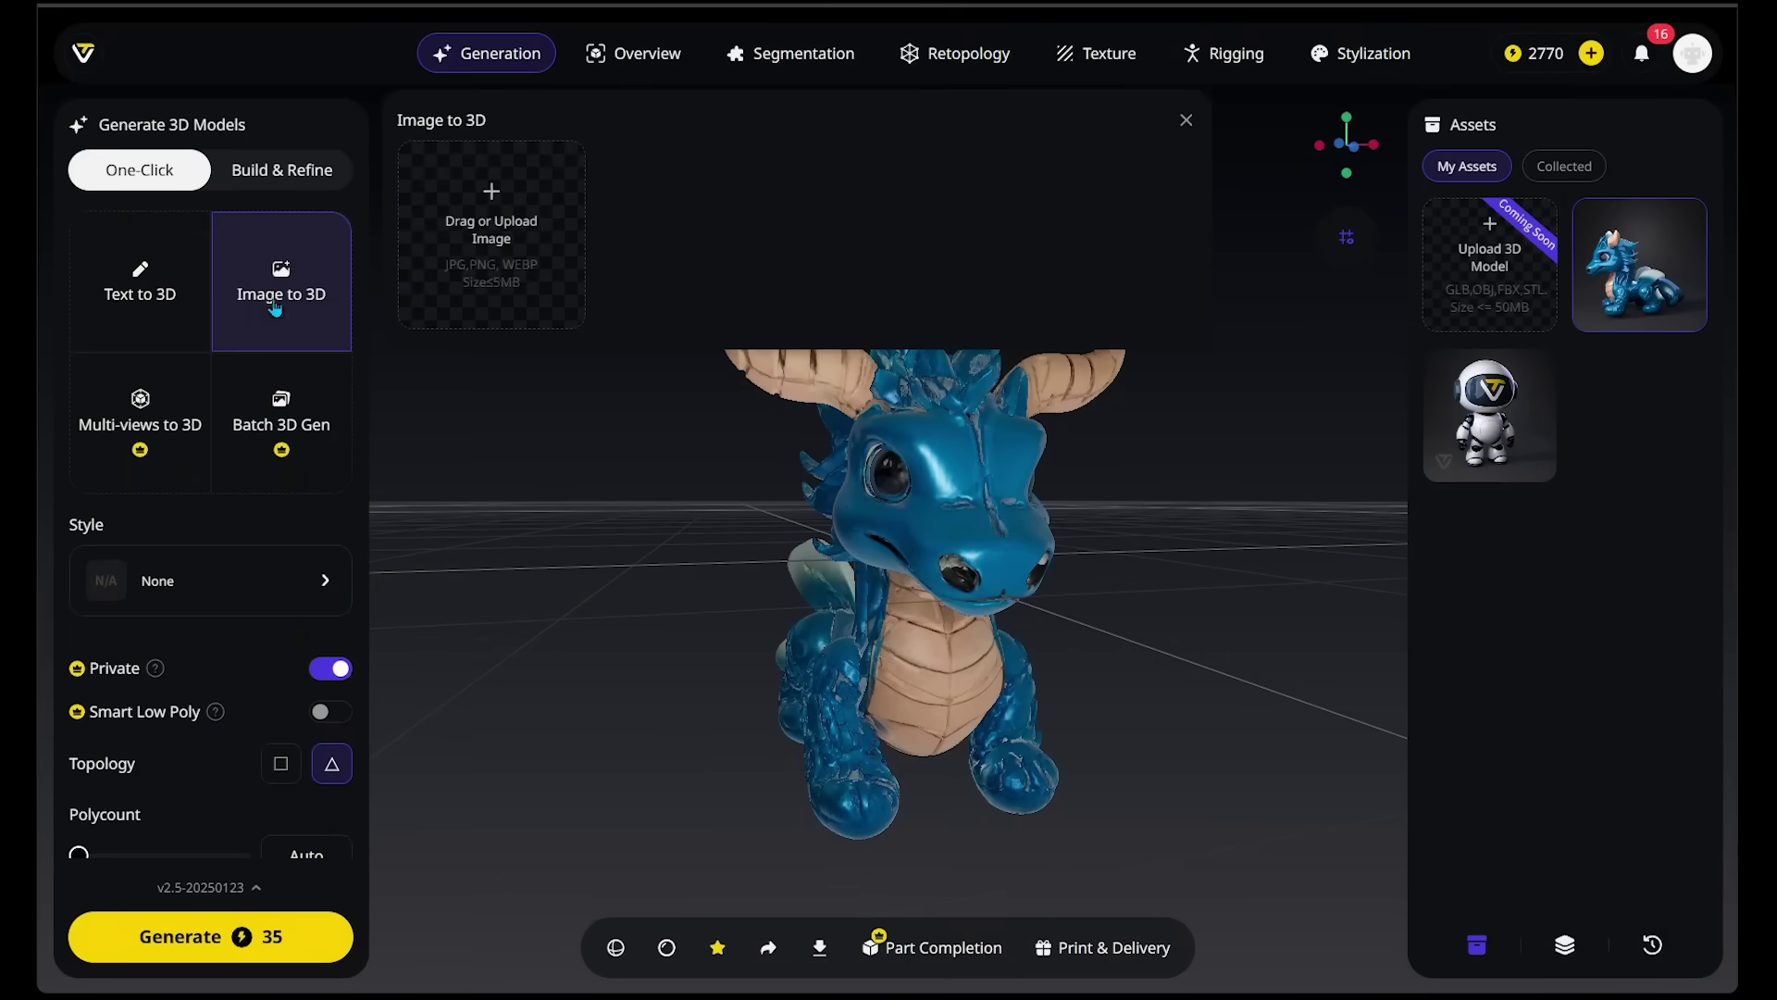
{"action": "left_click_drag", "start_coordinate": [338, 569], "coordinate": [482, 250]}
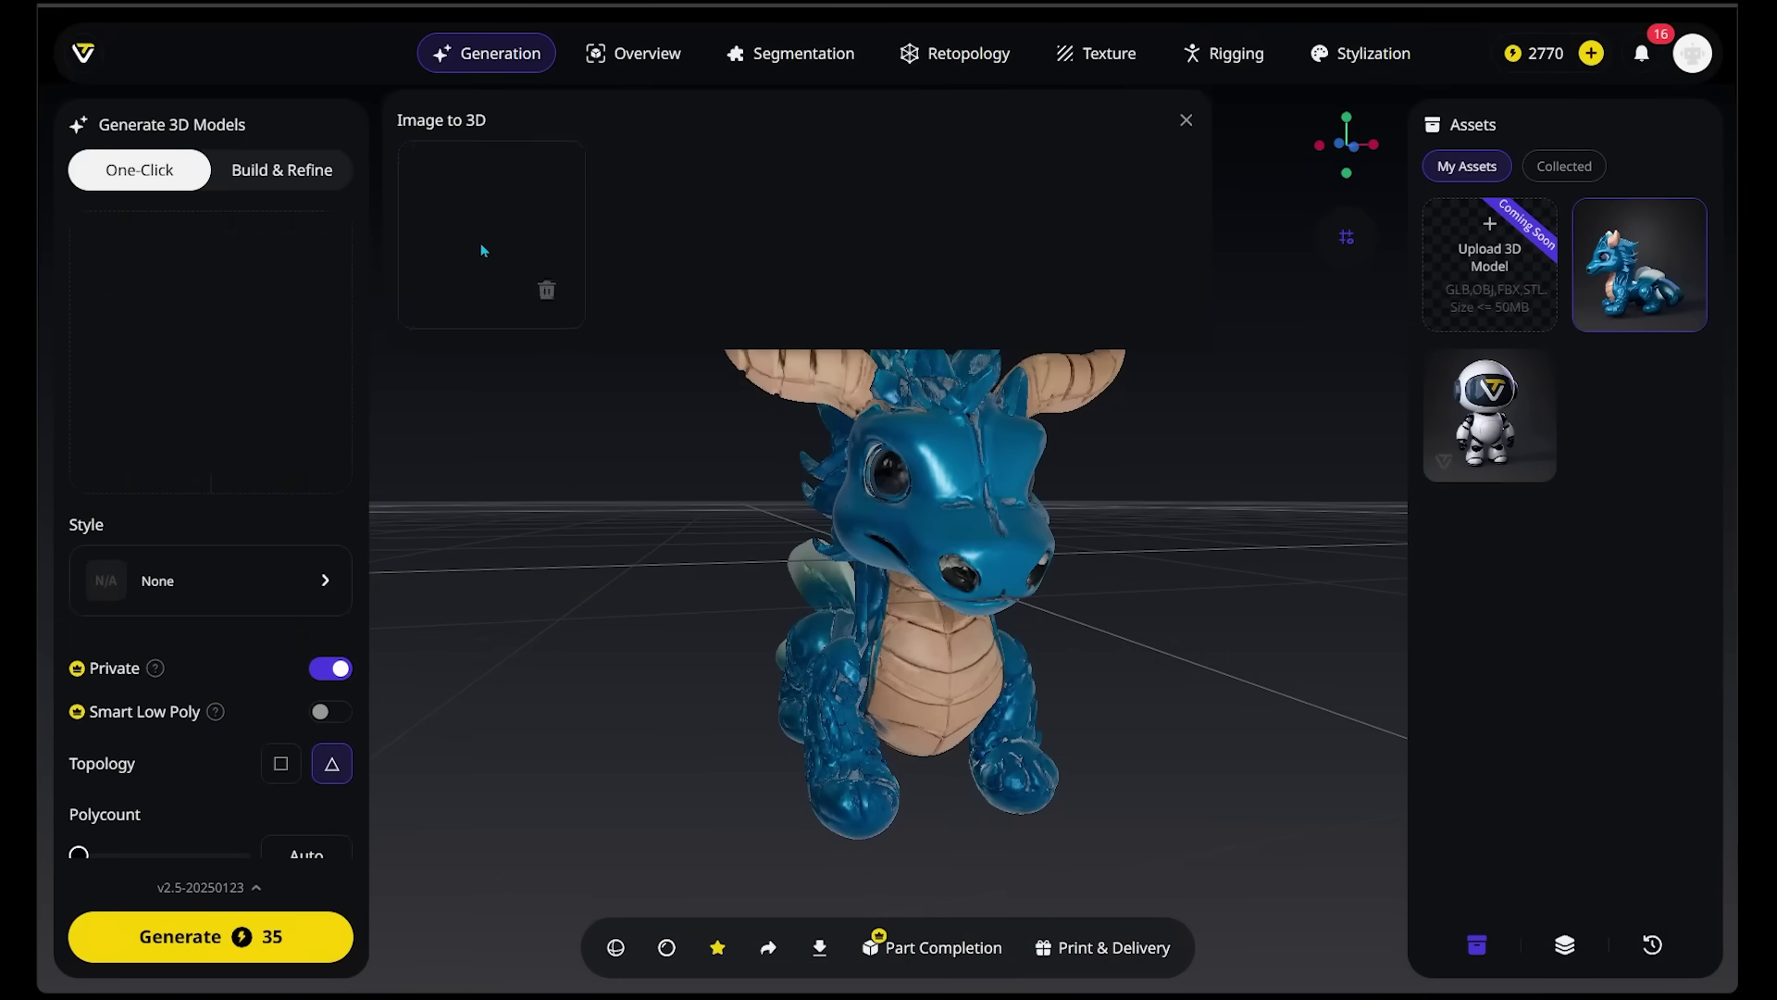
{"action": "scroll", "coordinate": [493, 237], "scroll_direction": "down", "scroll_amount": 1}
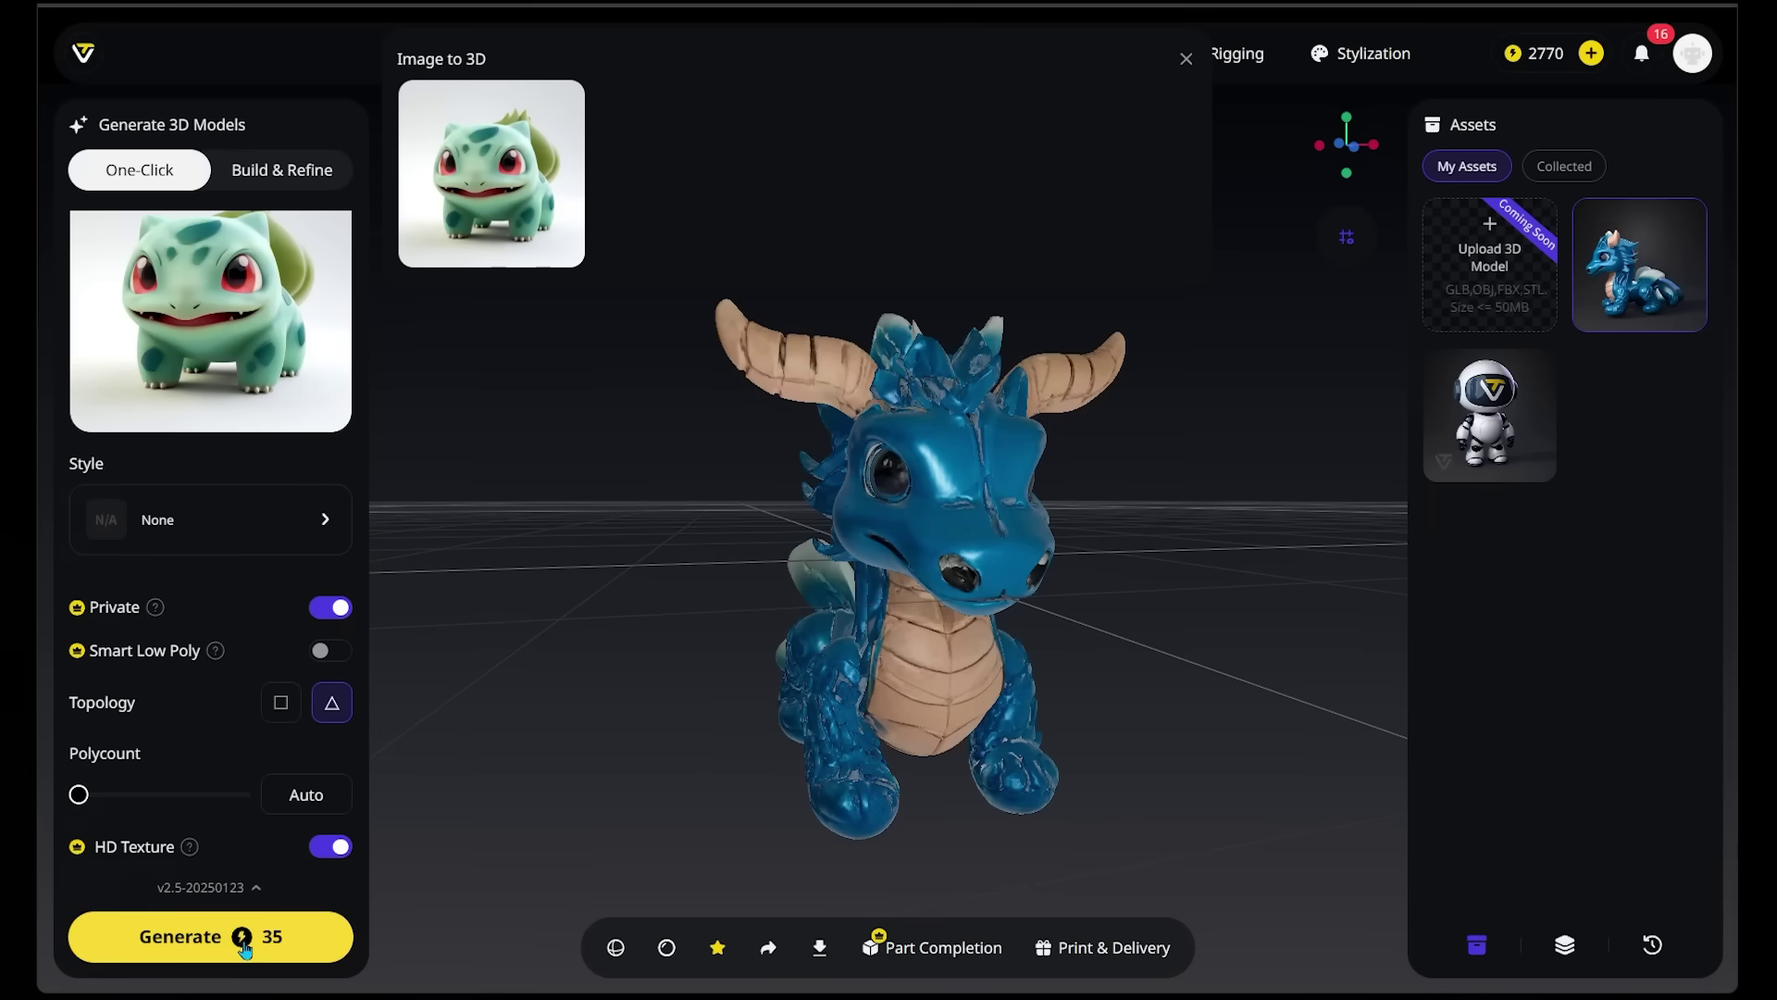
{"action": "left_click", "coordinate": [244, 944]}
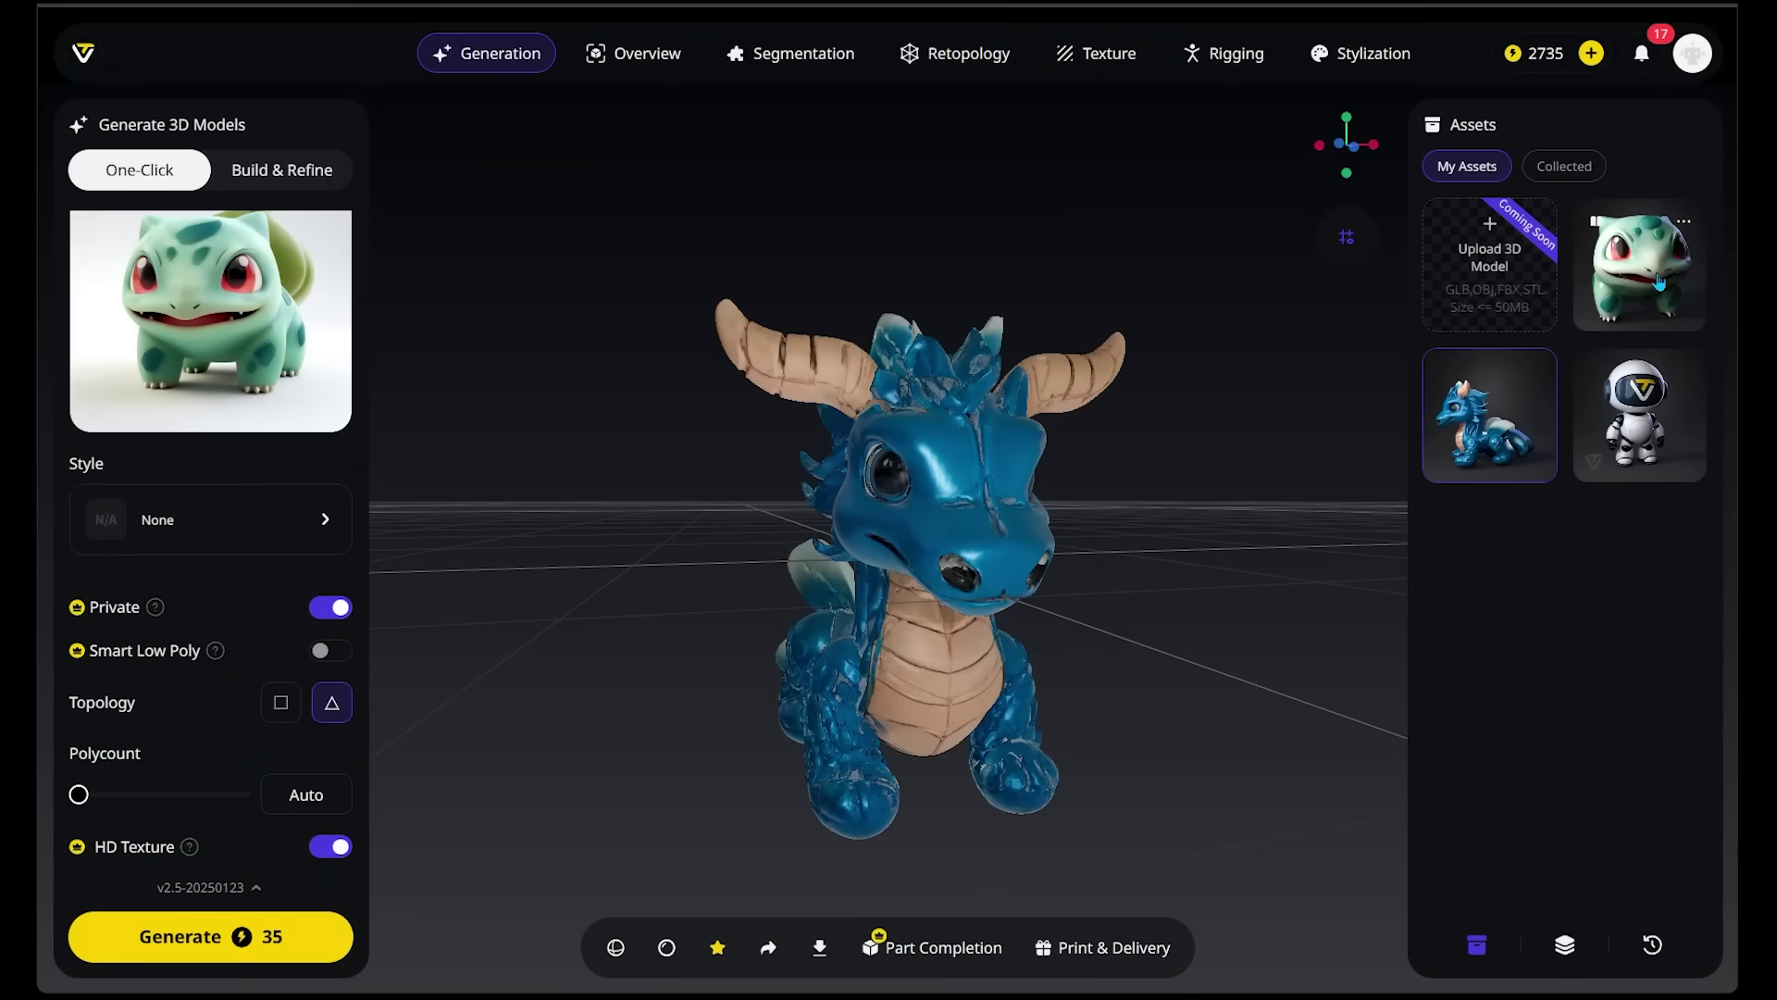
{"action": "left_click", "coordinate": [1658, 282]}
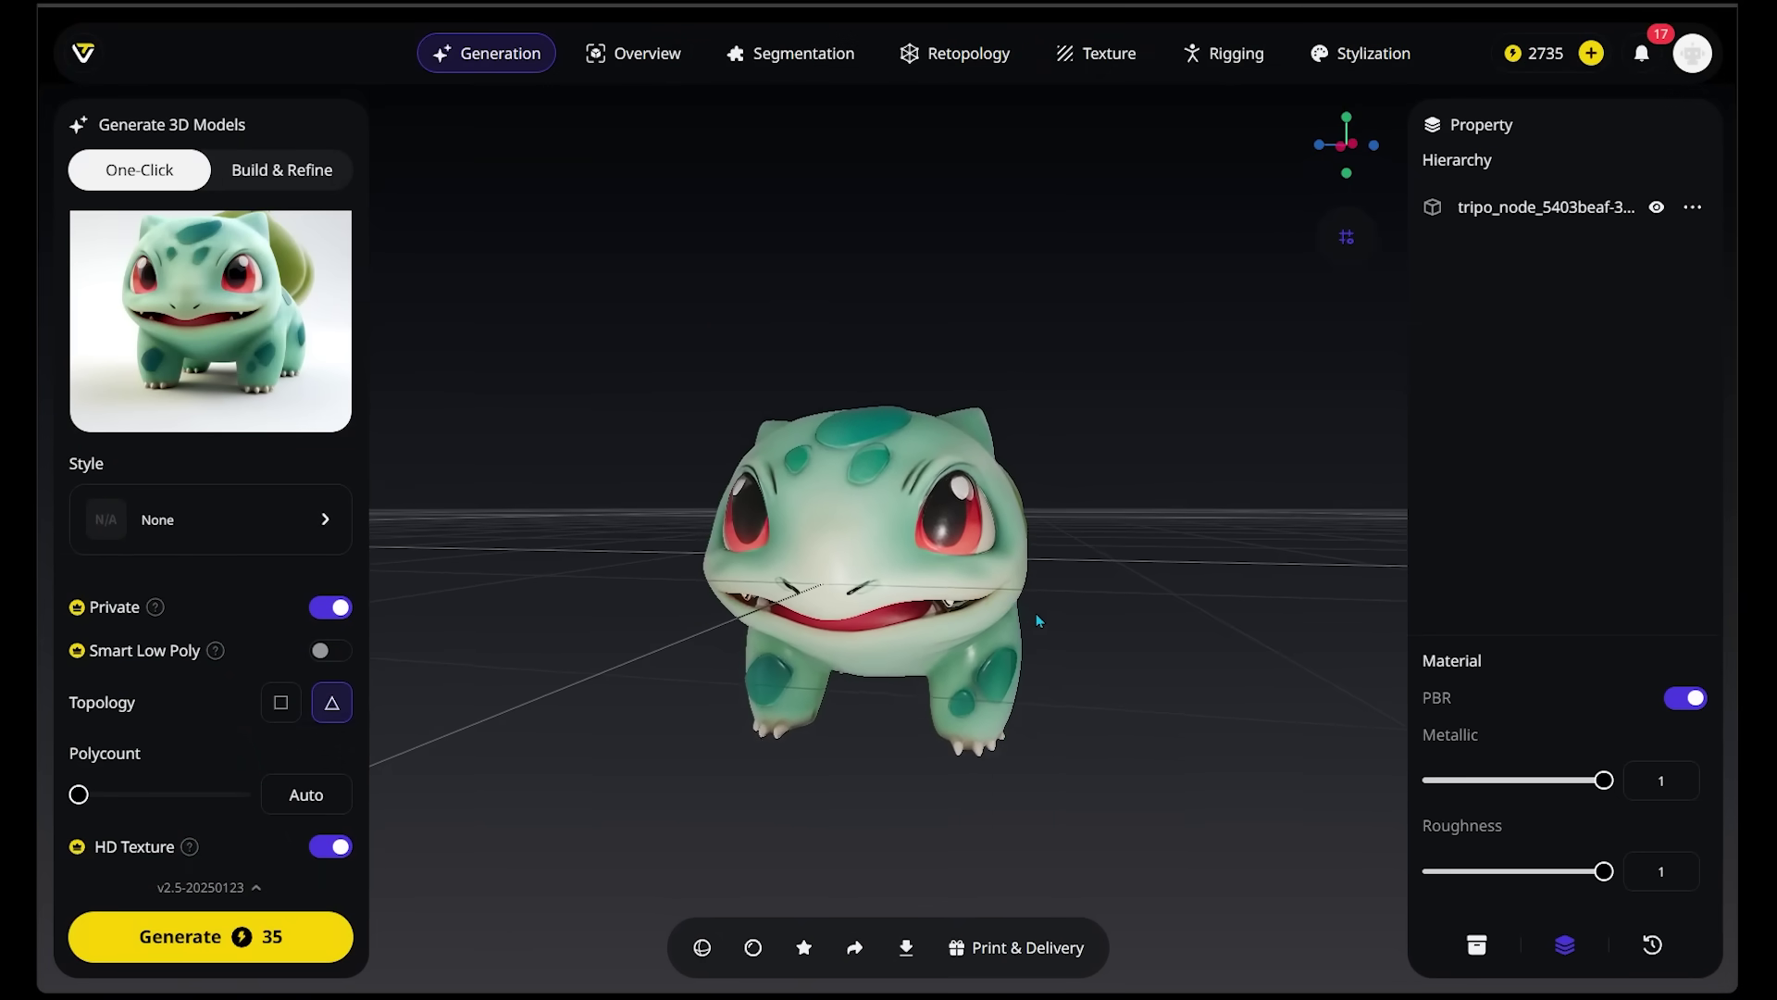
{"action": "left_click_drag", "start_coordinate": [1118, 726], "coordinate": [1085, 752]}
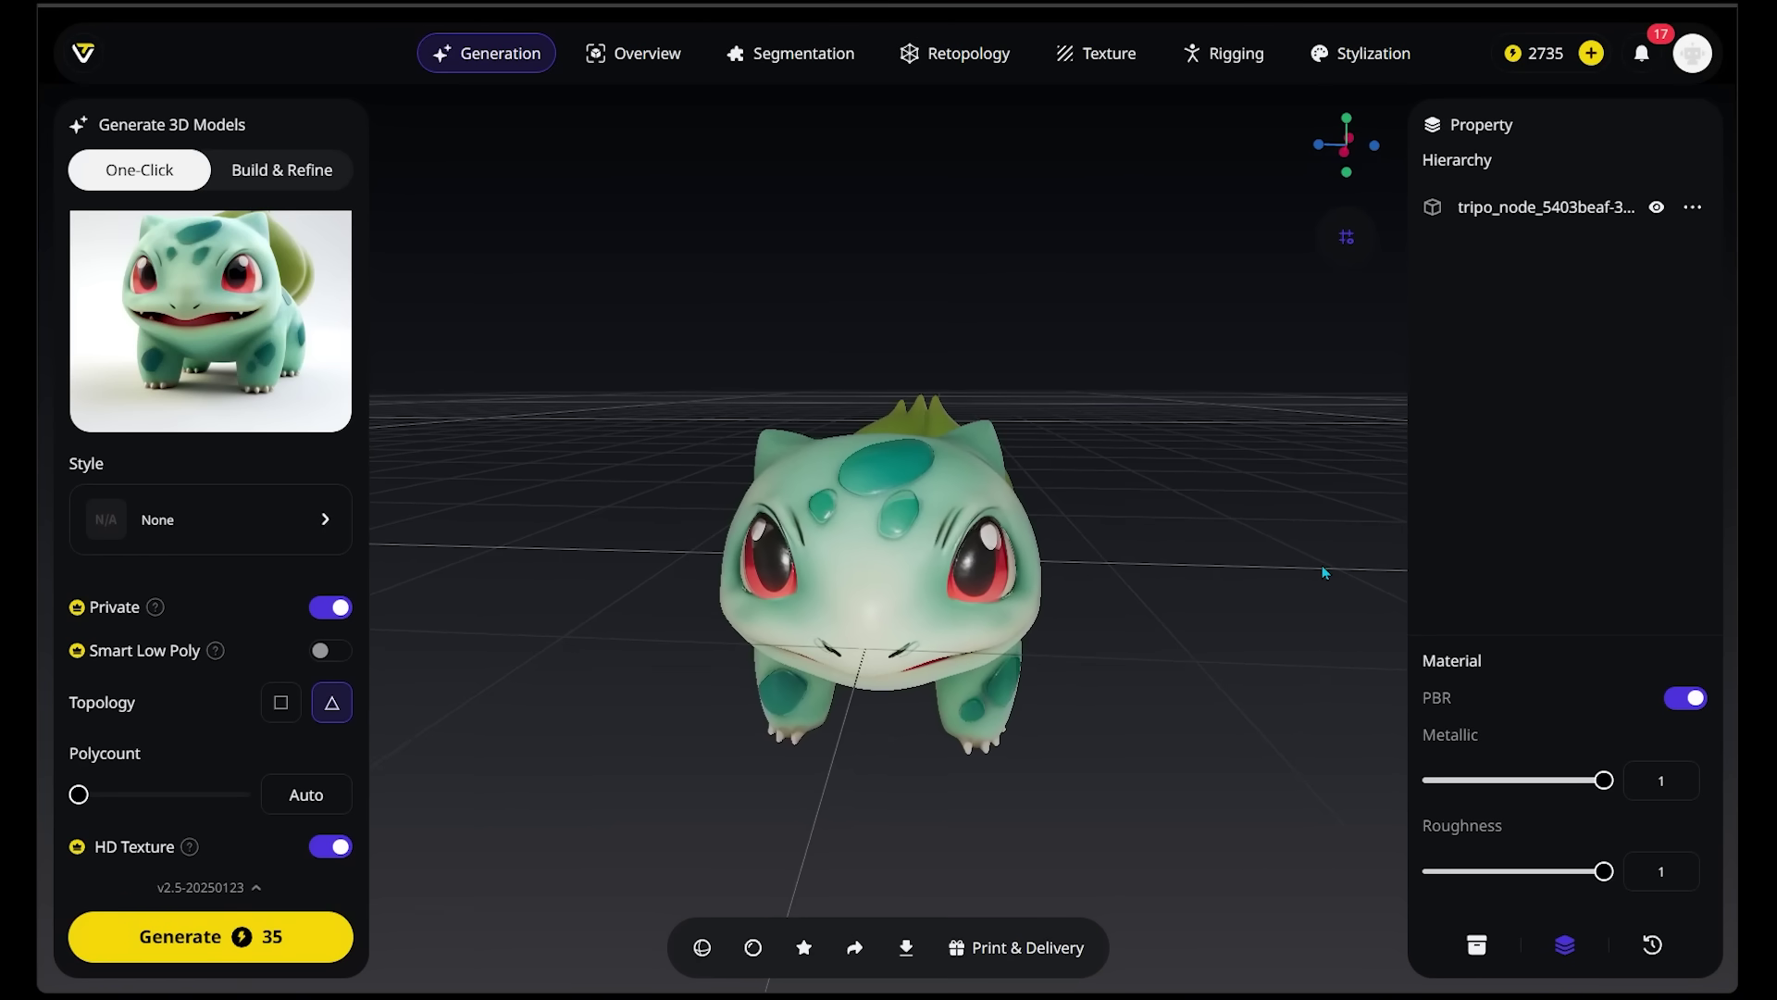
{"action": "left_click_drag", "start_coordinate": [1324, 573], "coordinate": [1175, 659]}
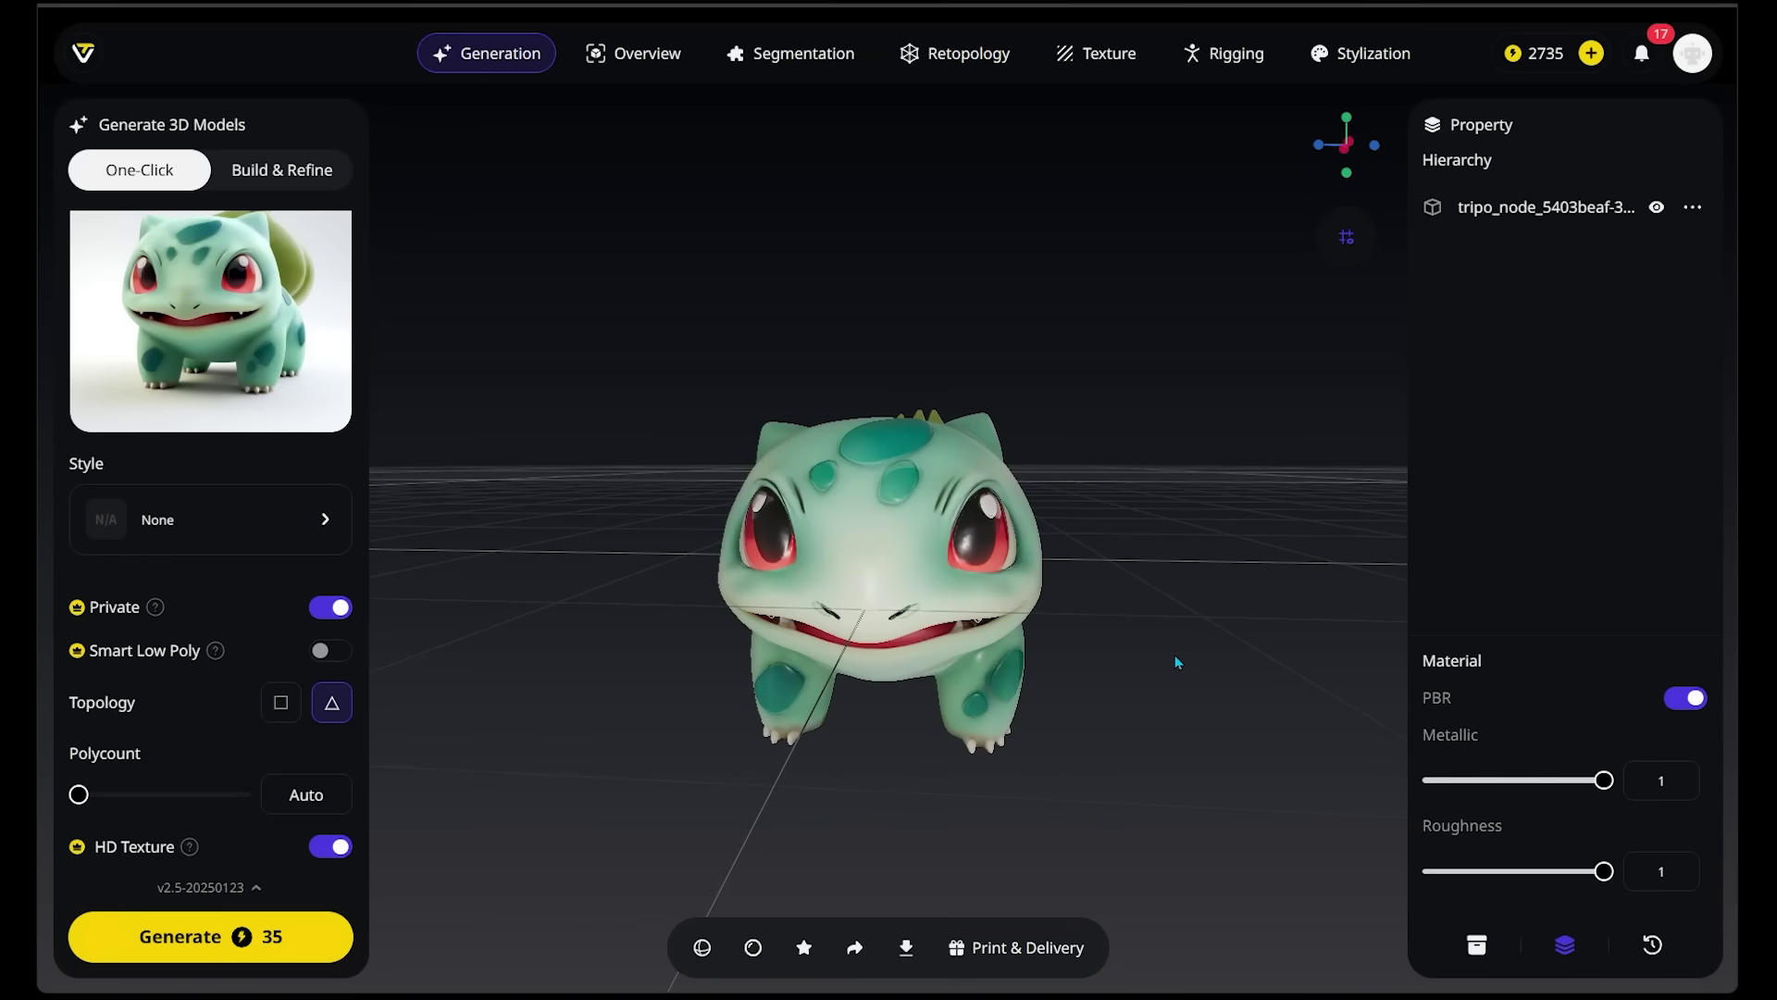
Generate an image-aligned HD texture for the Bulbasaur model, using an uploaded neon cityscape picture as custom style reference.
{"action": "left_click", "coordinate": [1113, 67]}
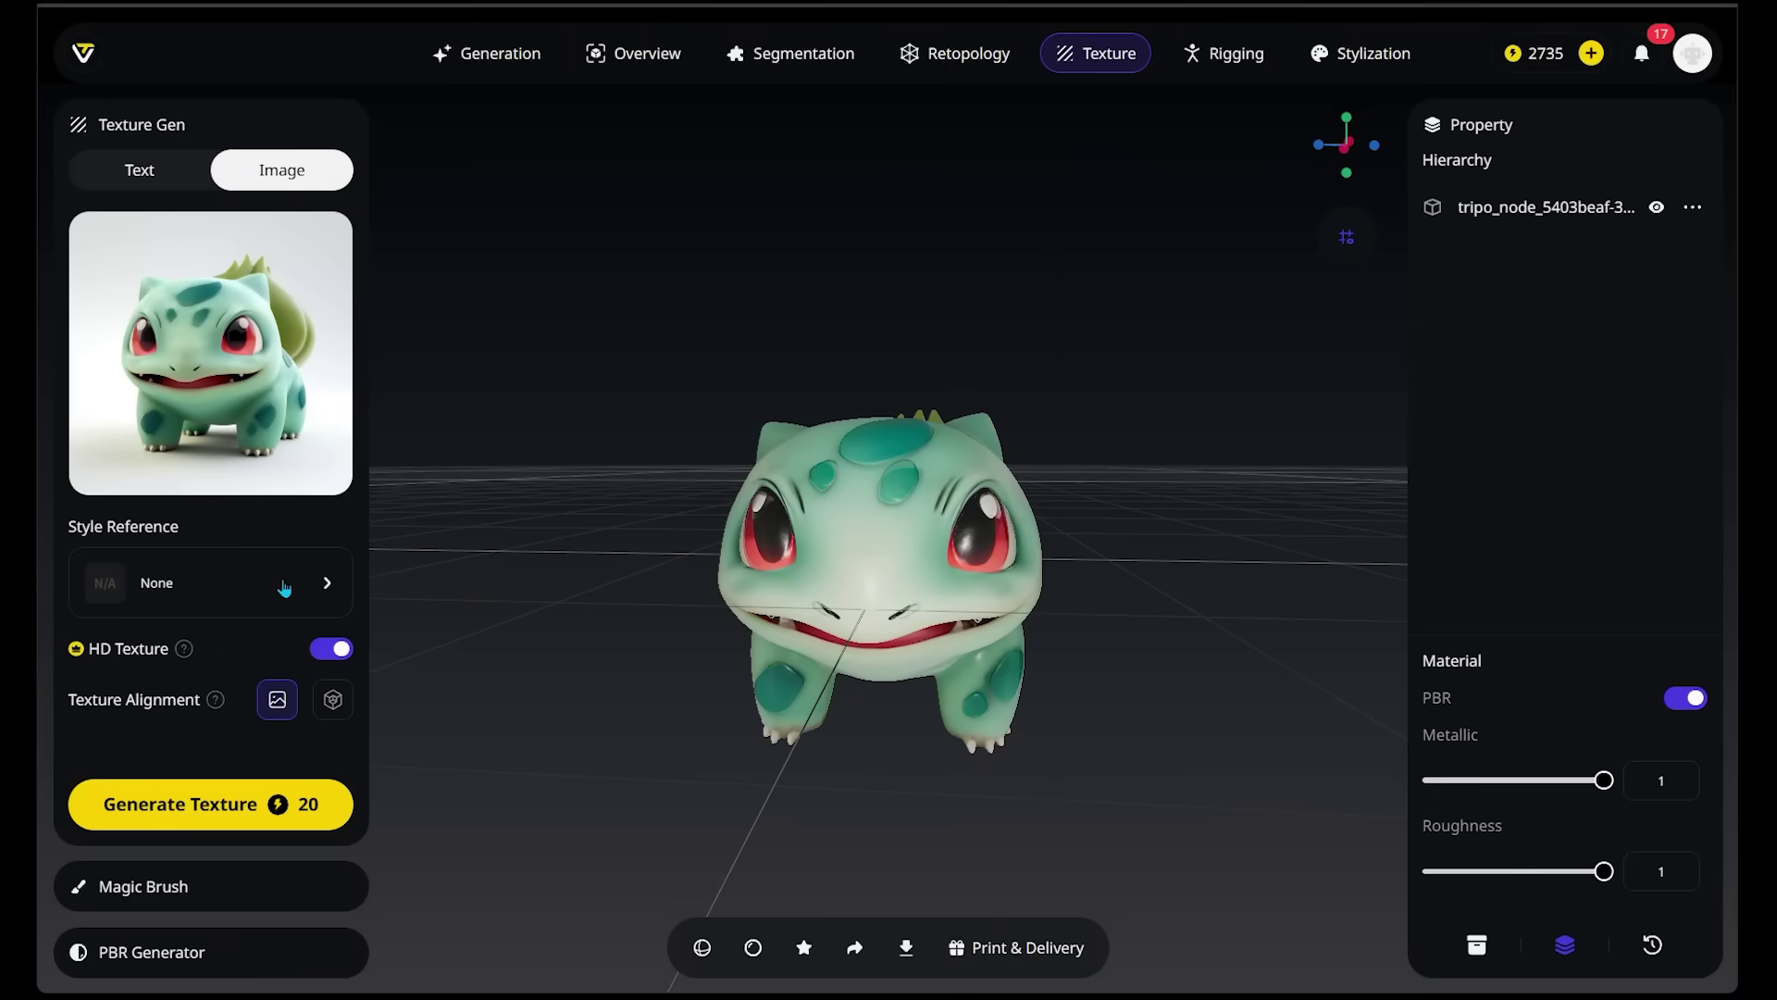
{"action": "mouse_move", "coordinate": [205, 629]}
{"action": "left_click", "coordinate": [277, 583]}
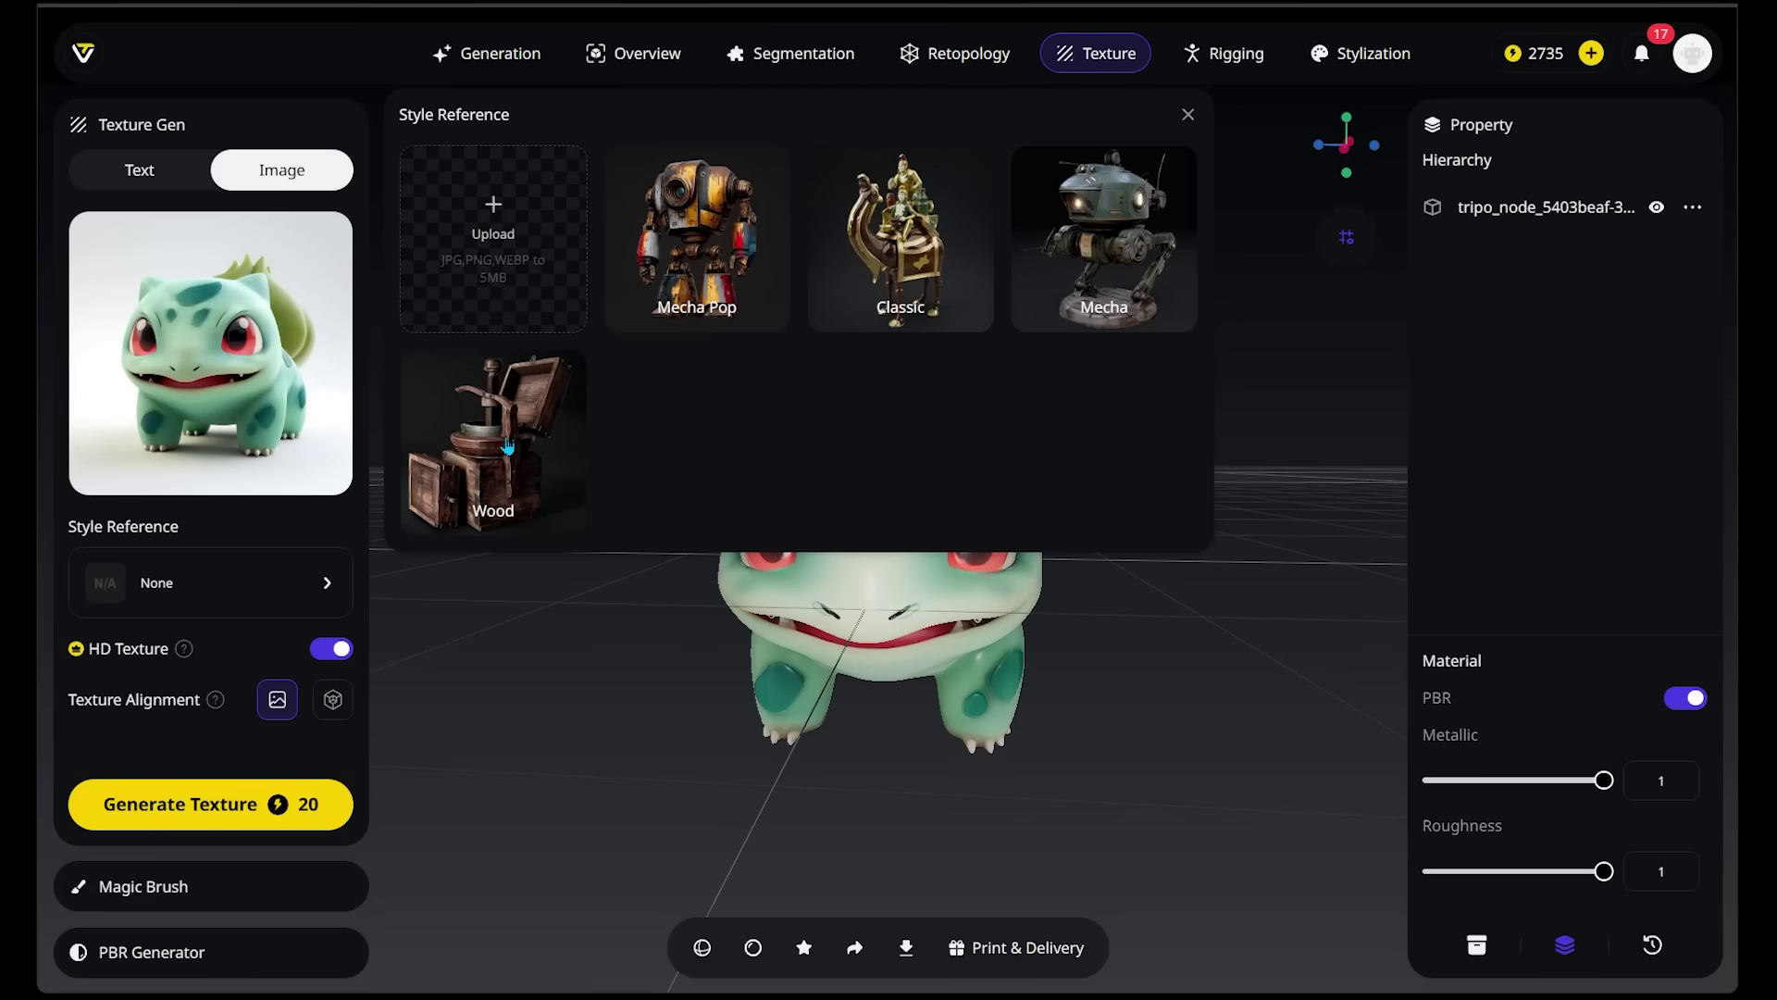
{"action": "left_click", "coordinate": [184, 590]}
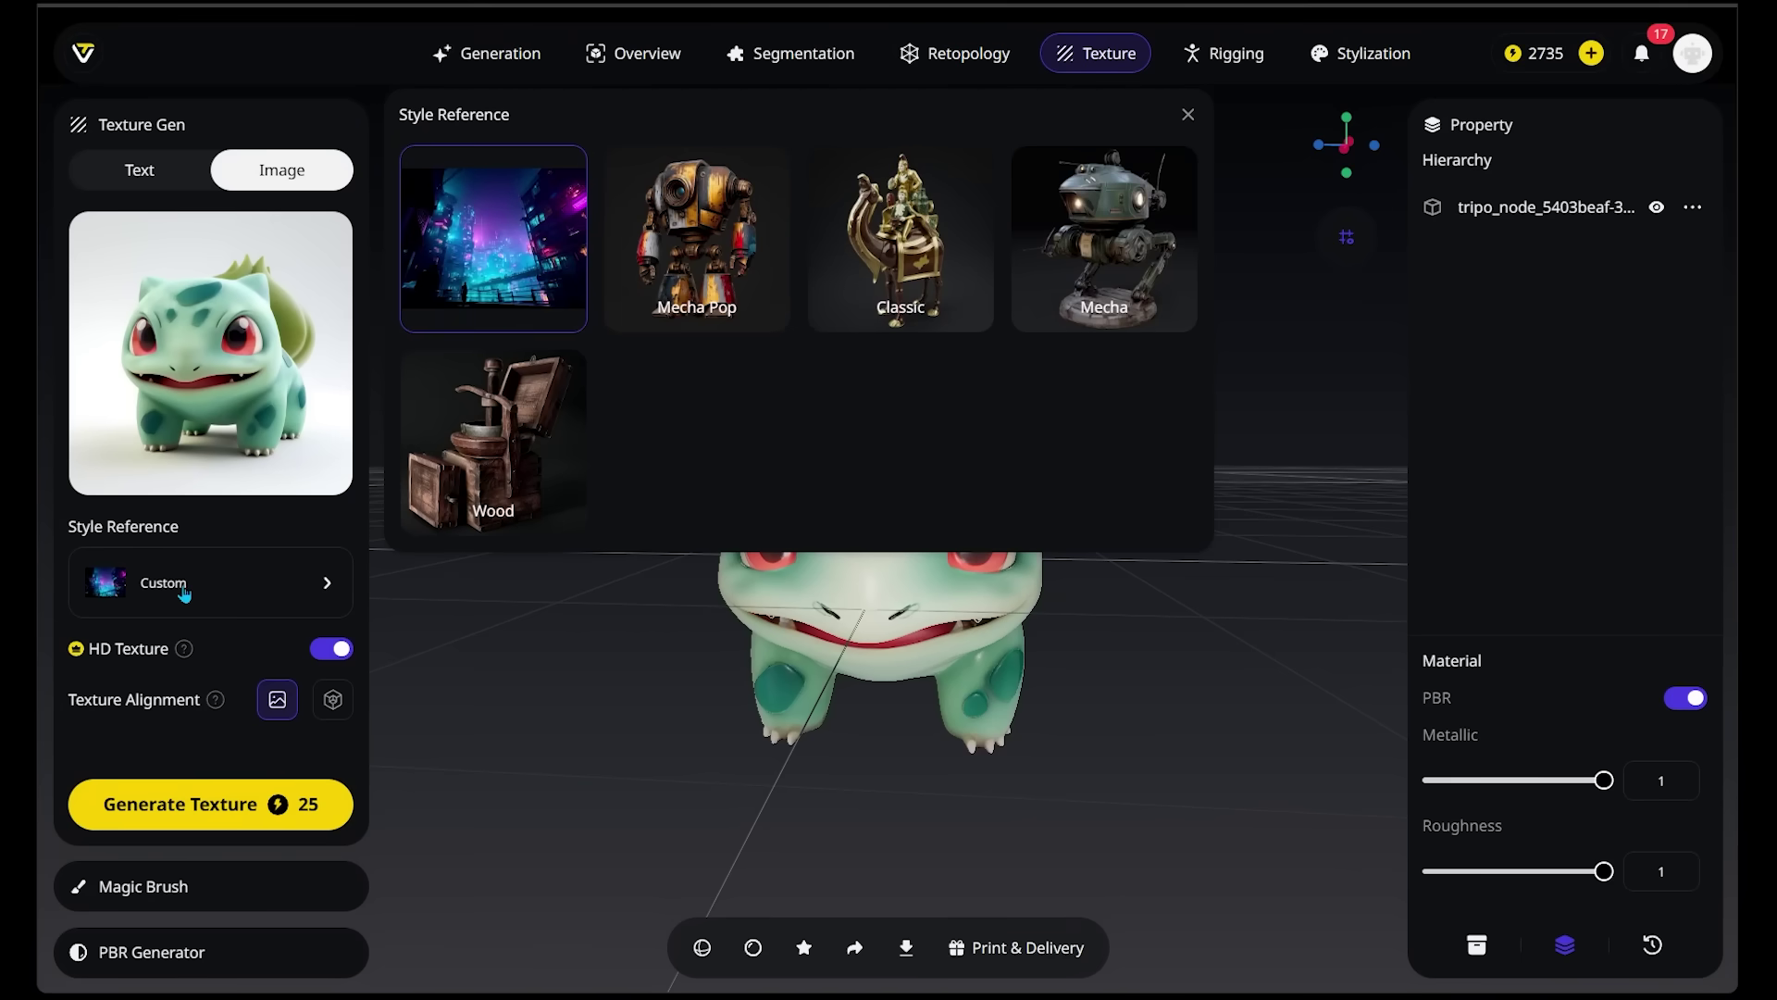
{"action": "left_click", "coordinate": [250, 640]}
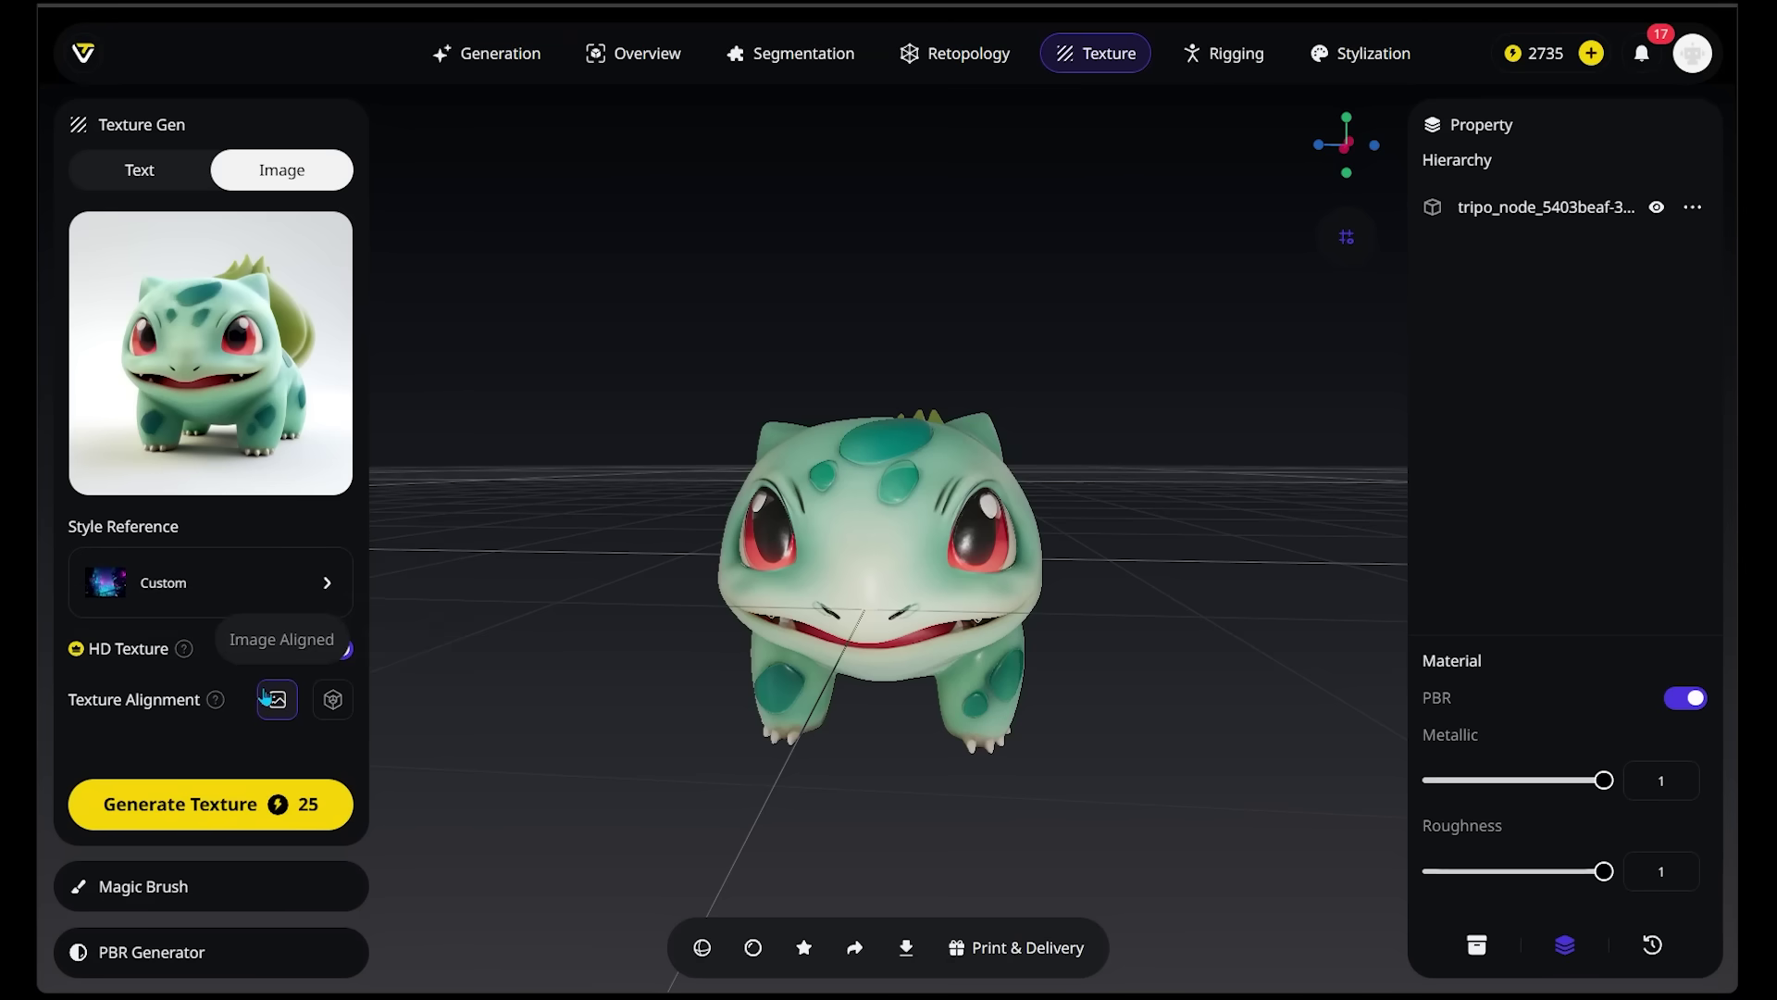
{"action": "mouse_move", "coordinate": [214, 701]}
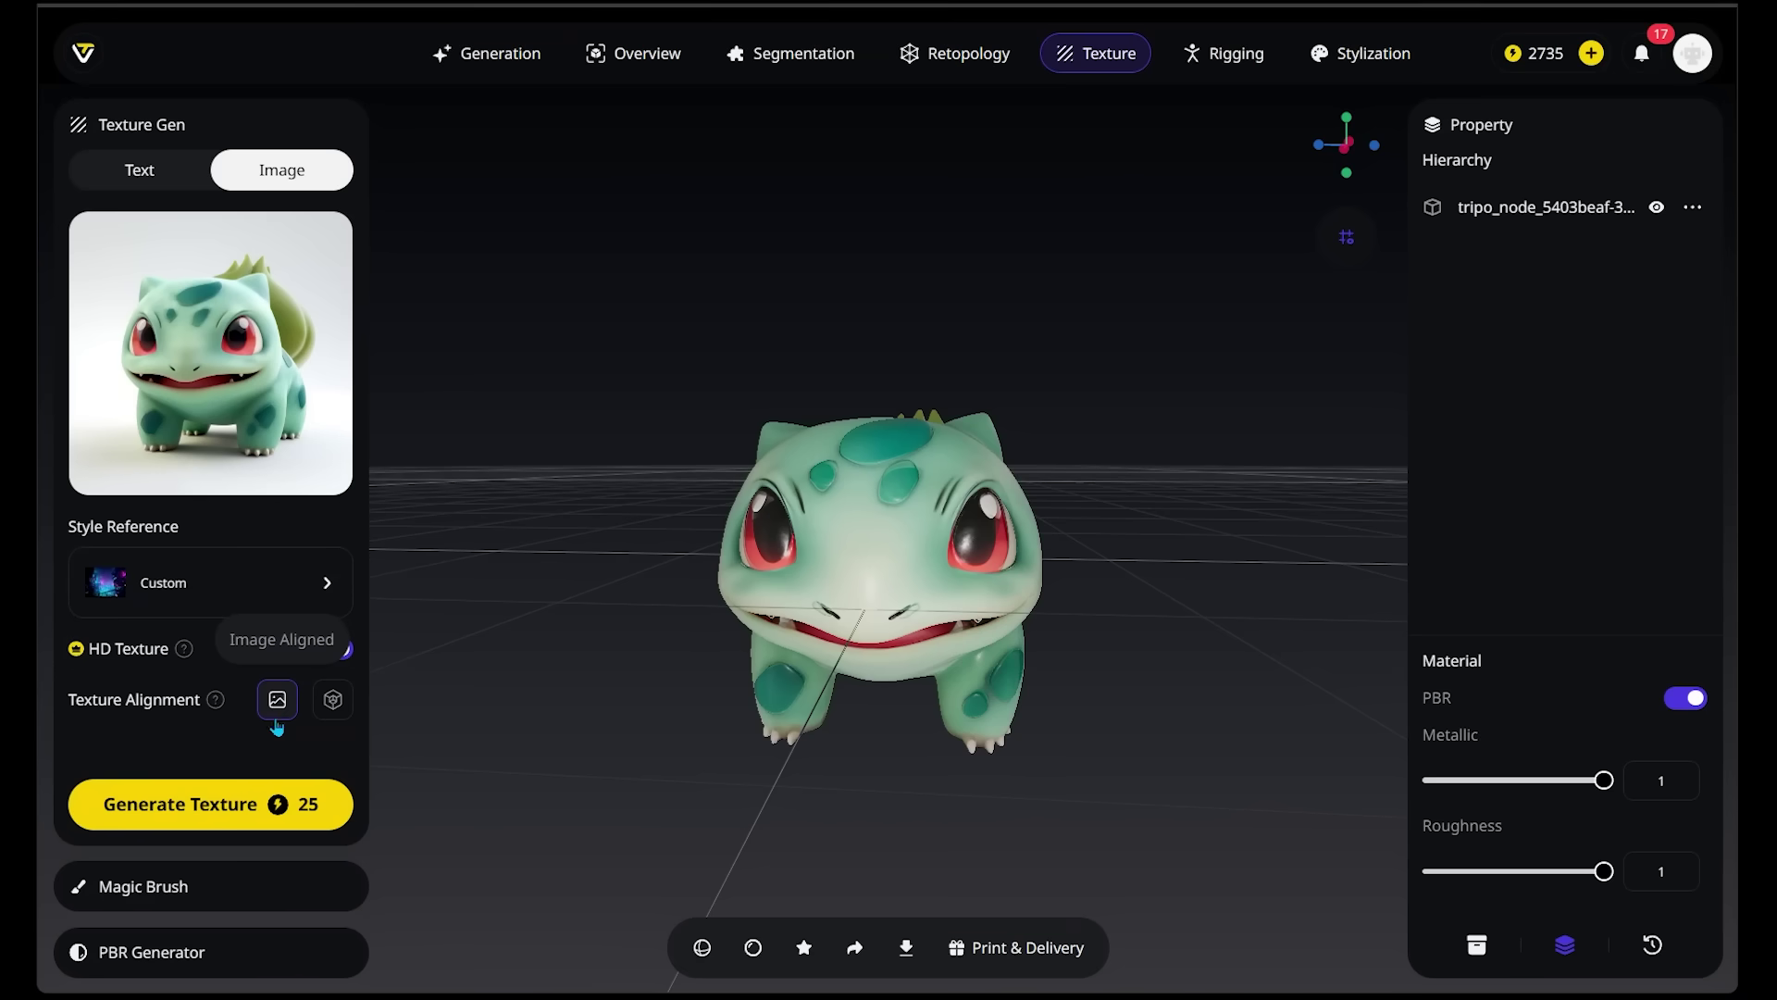
{"action": "left_click", "coordinate": [225, 810]}
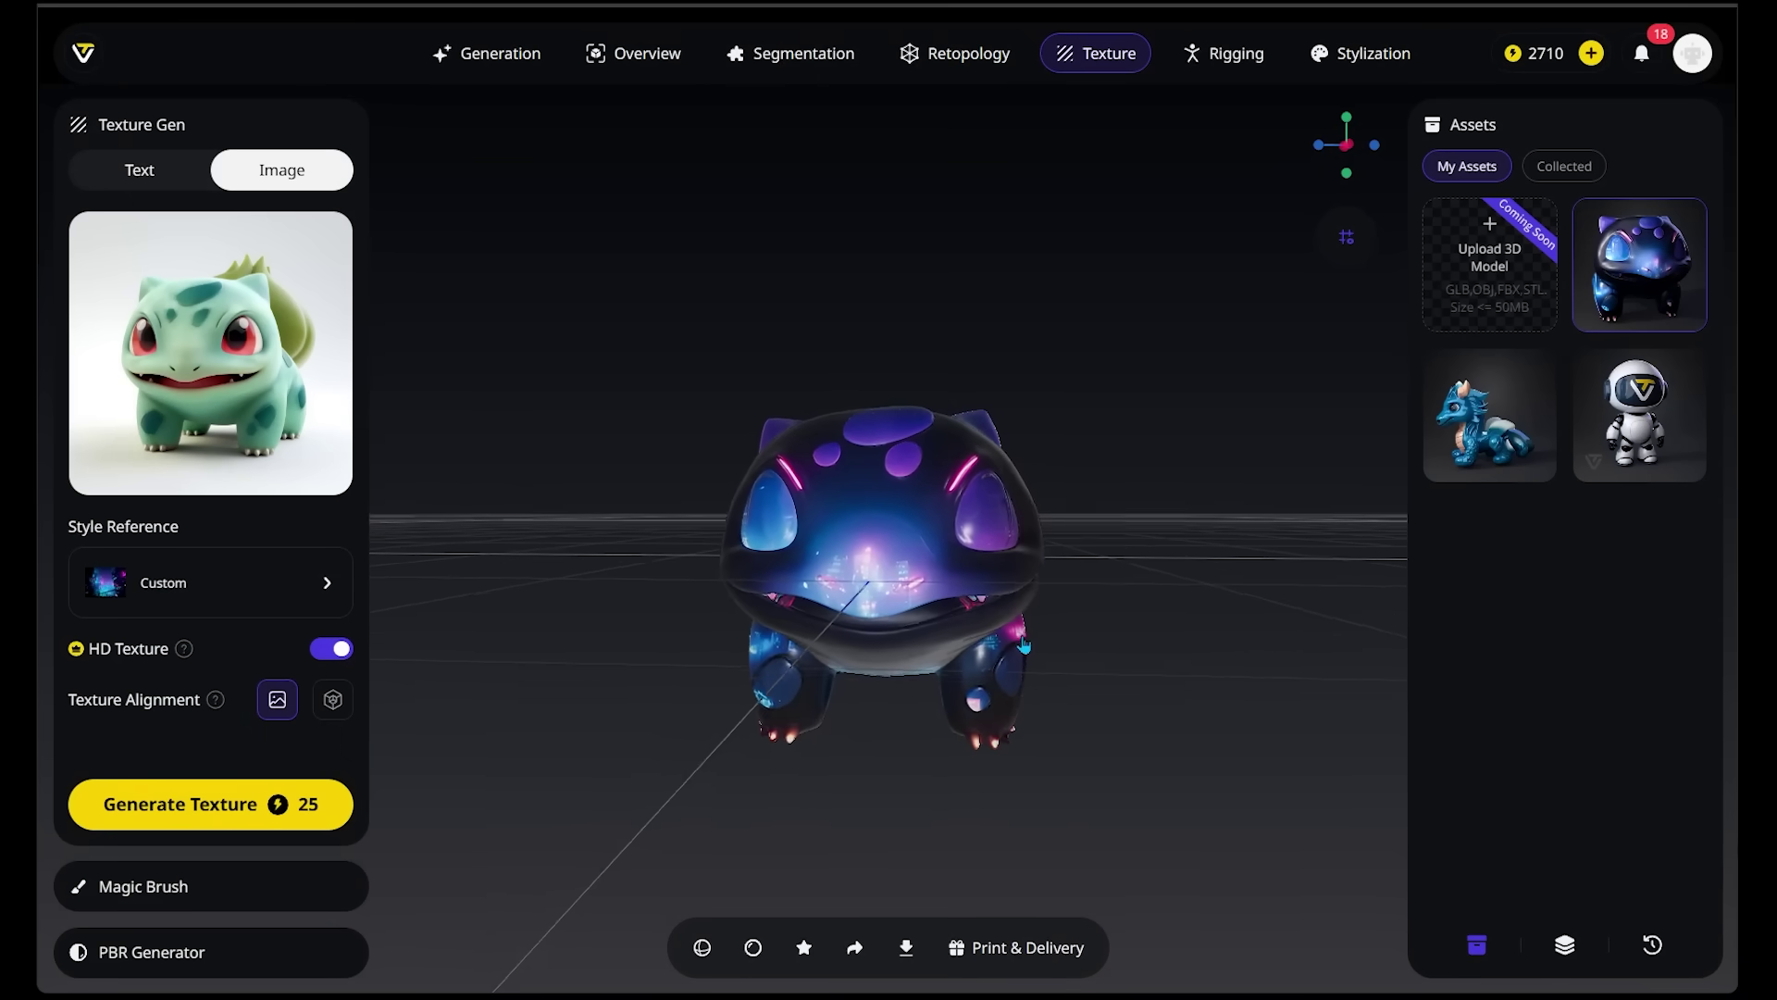
Examine the neon texture on the Bulbasaur model from the front and both sides.
{"action": "left_click_drag", "start_coordinate": [1142, 635], "coordinate": [981, 685]}
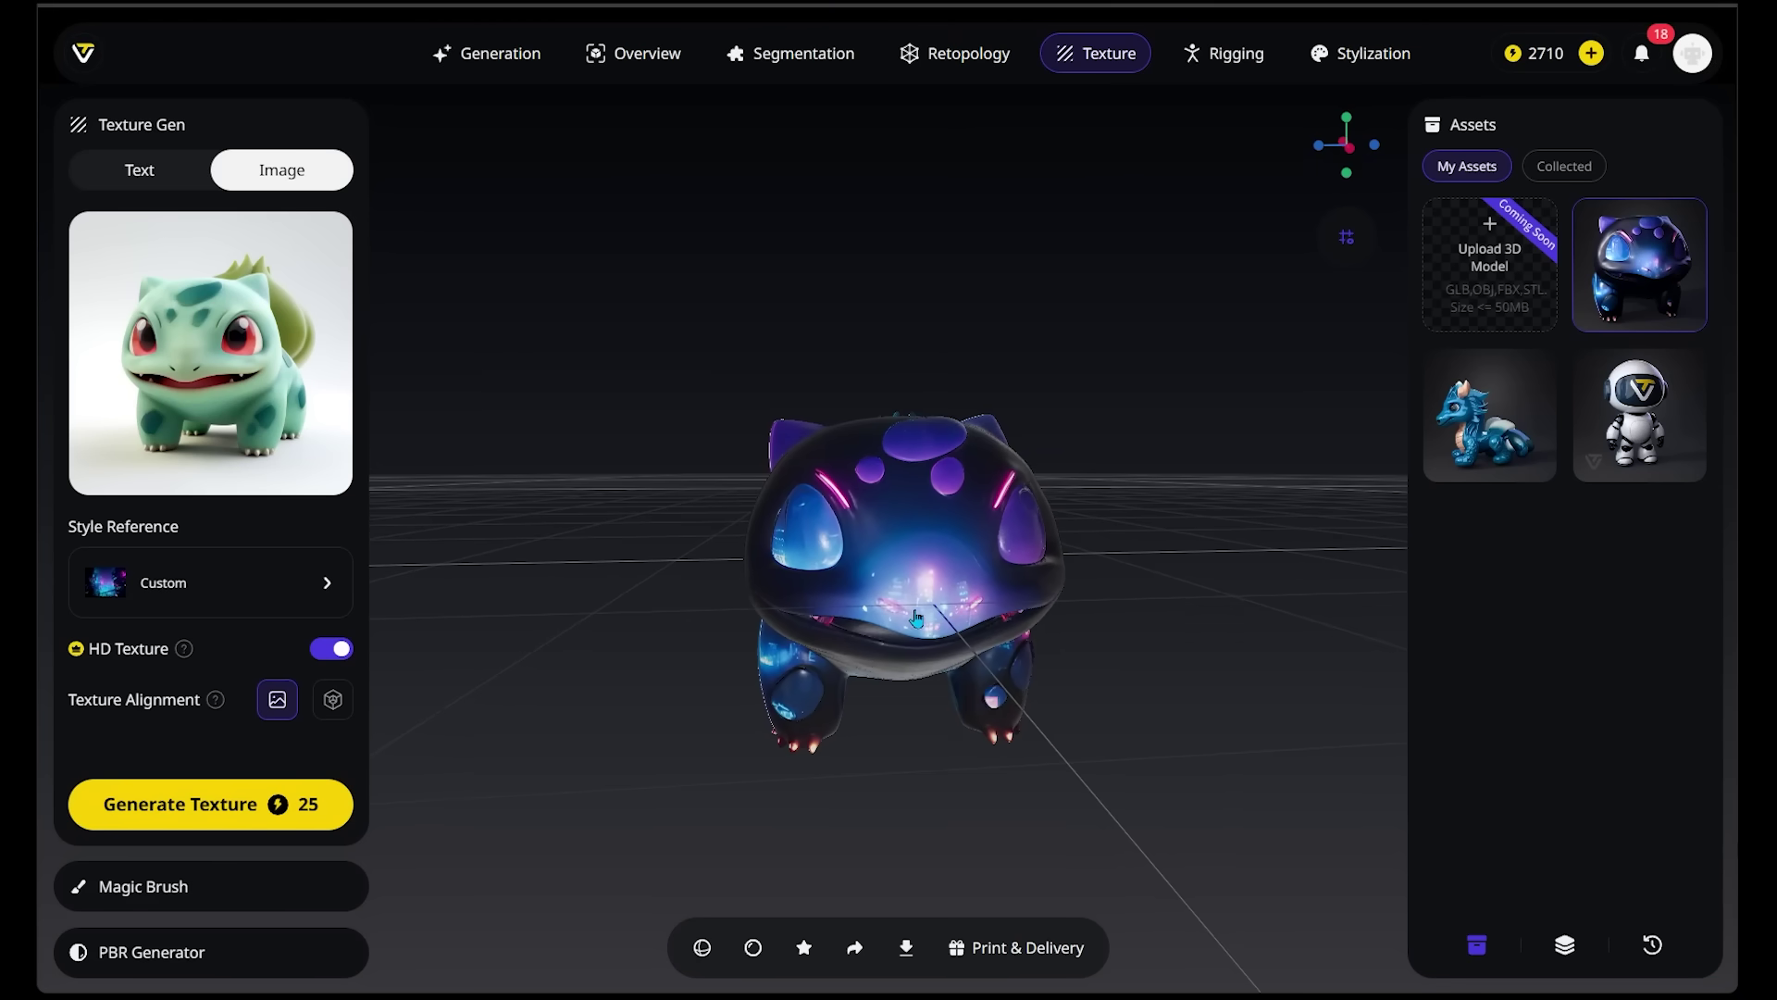
{"action": "left_click_drag", "start_coordinate": [925, 595], "coordinate": [745, 608]}
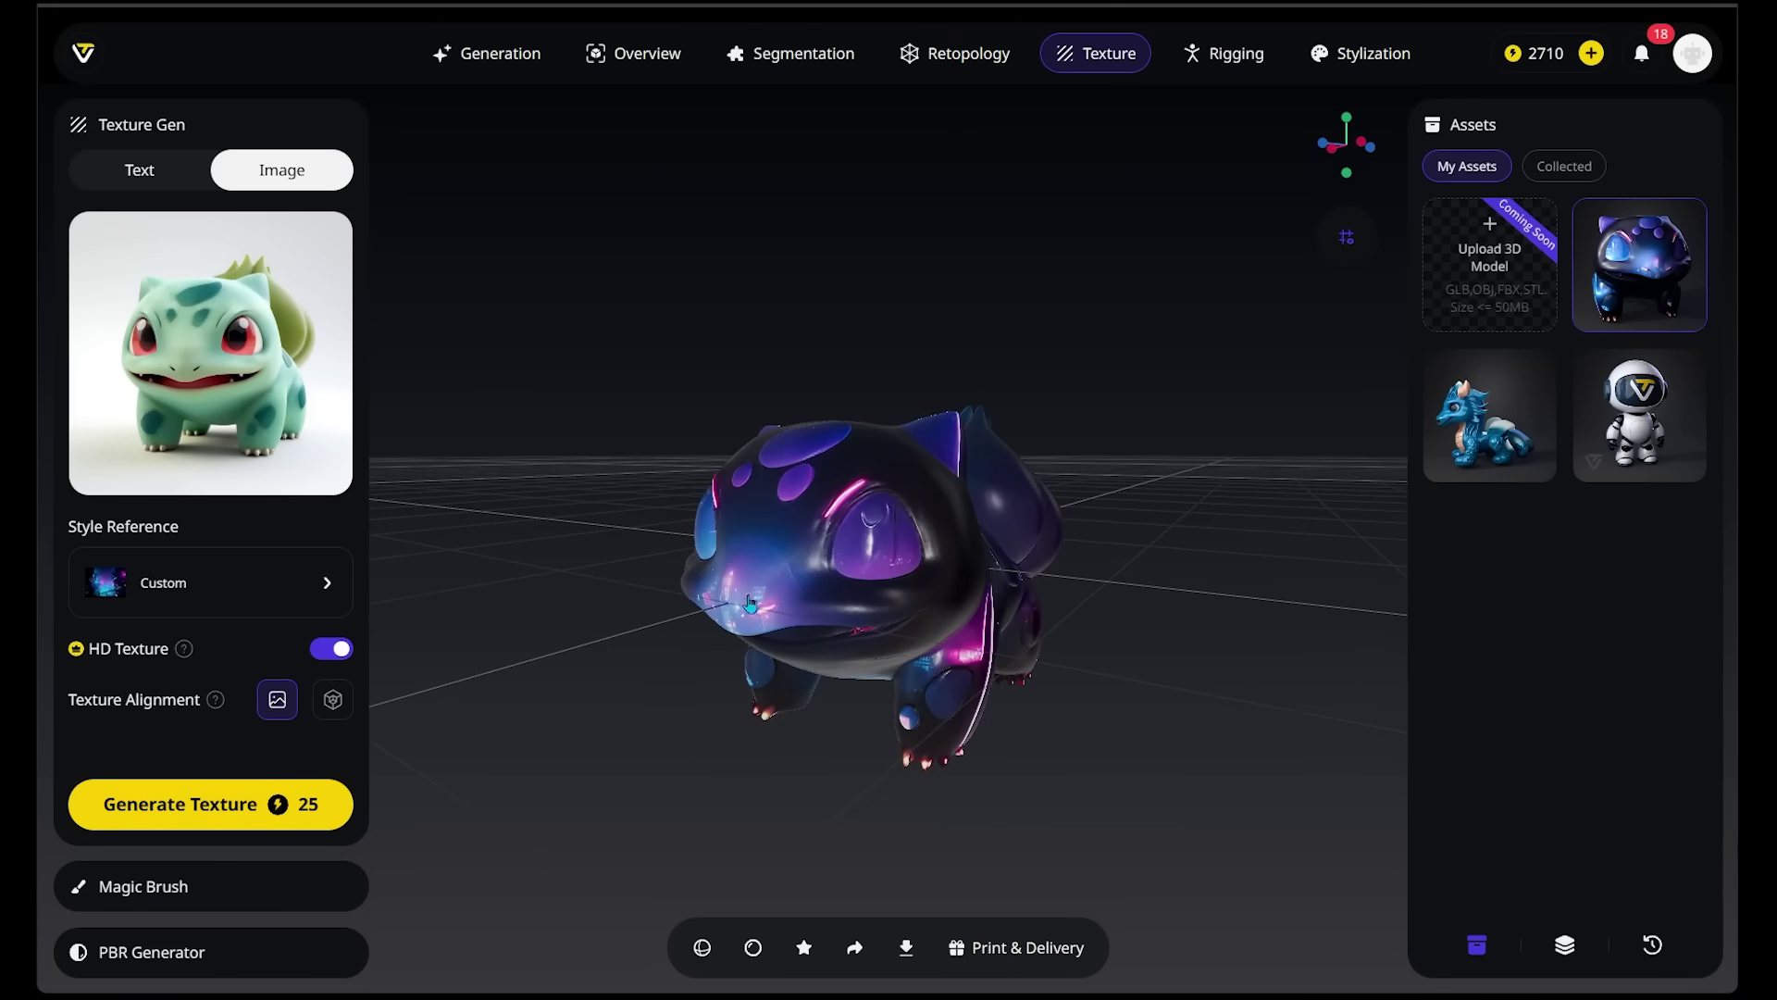
{"action": "mouse_move", "coordinate": [1142, 694]}
{"action": "left_mouse_down"}
{"action": "mouse_move", "coordinate": [1230, 726]}
{"action": "mouse_move", "coordinate": [884, 619]}
{"action": "mouse_move", "coordinate": [1192, 596]}
{"action": "mouse_move", "coordinate": [1161, 746]}
{"action": "mouse_move", "coordinate": [1269, 693]}
{"action": "mouse_move", "coordinate": [1214, 746]}
{"action": "mouse_move", "coordinate": [1121, 692]}
{"action": "left_mouse_up"}
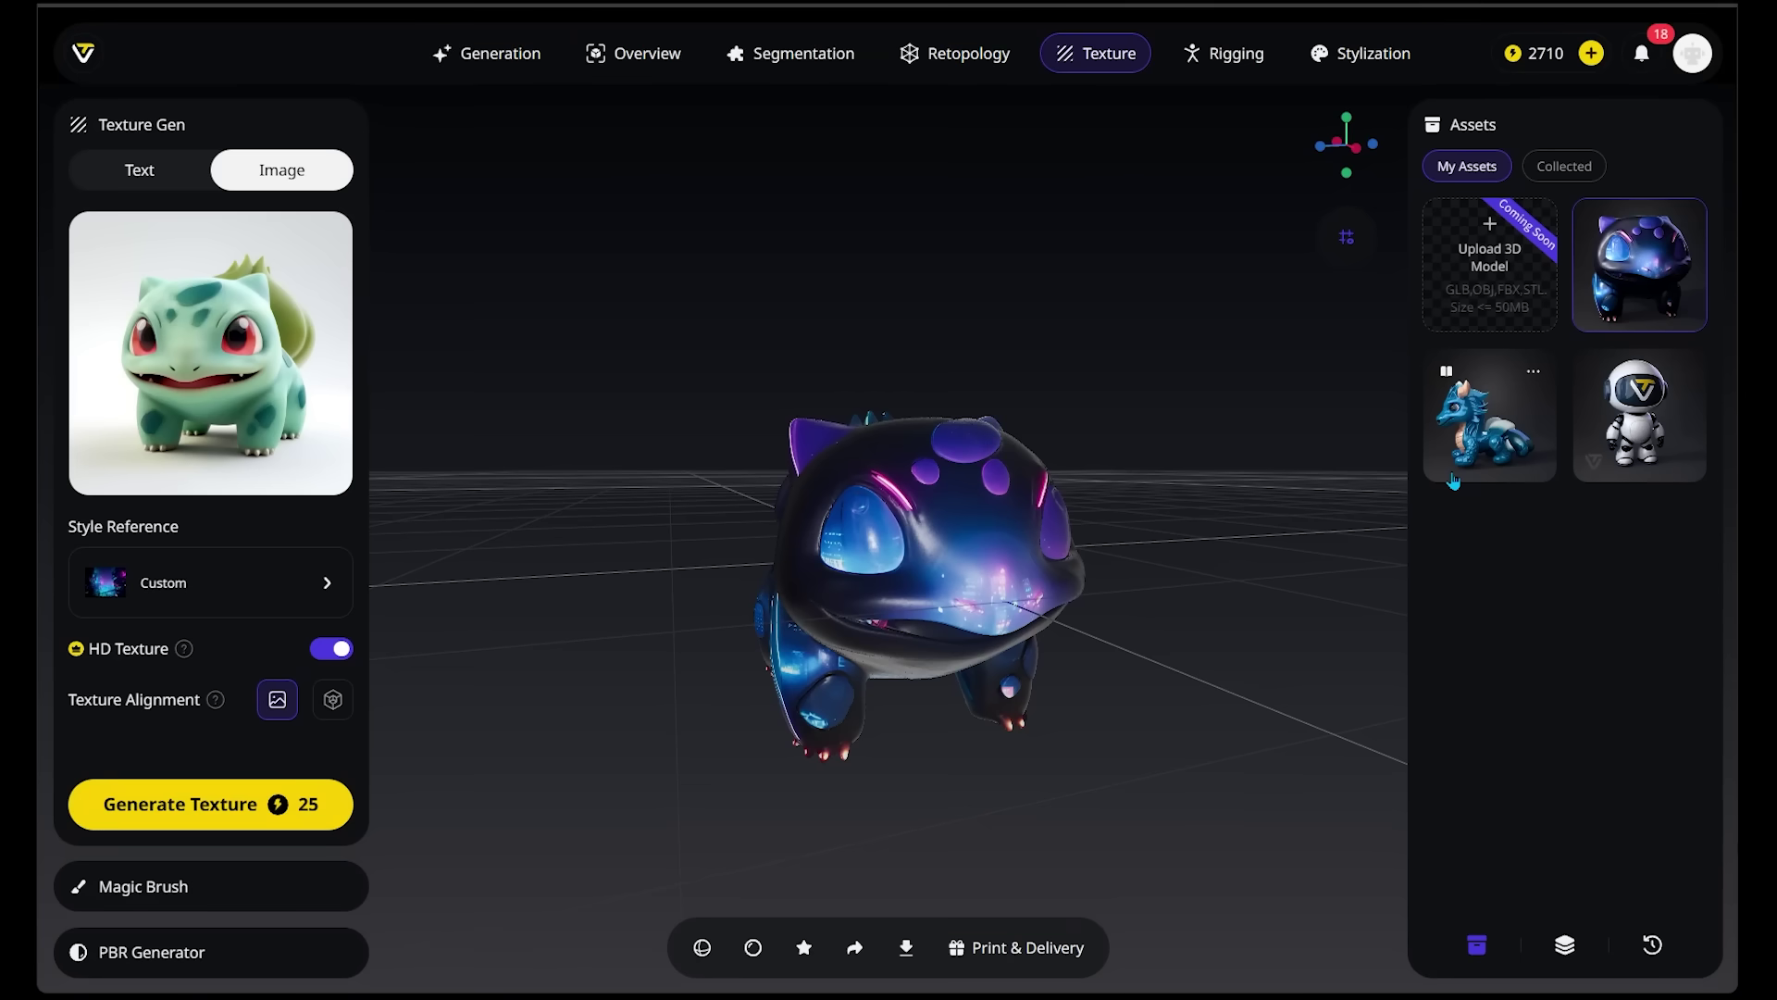
{"action": "left_click_drag", "start_coordinate": [1194, 796], "coordinate": [1168, 835]}
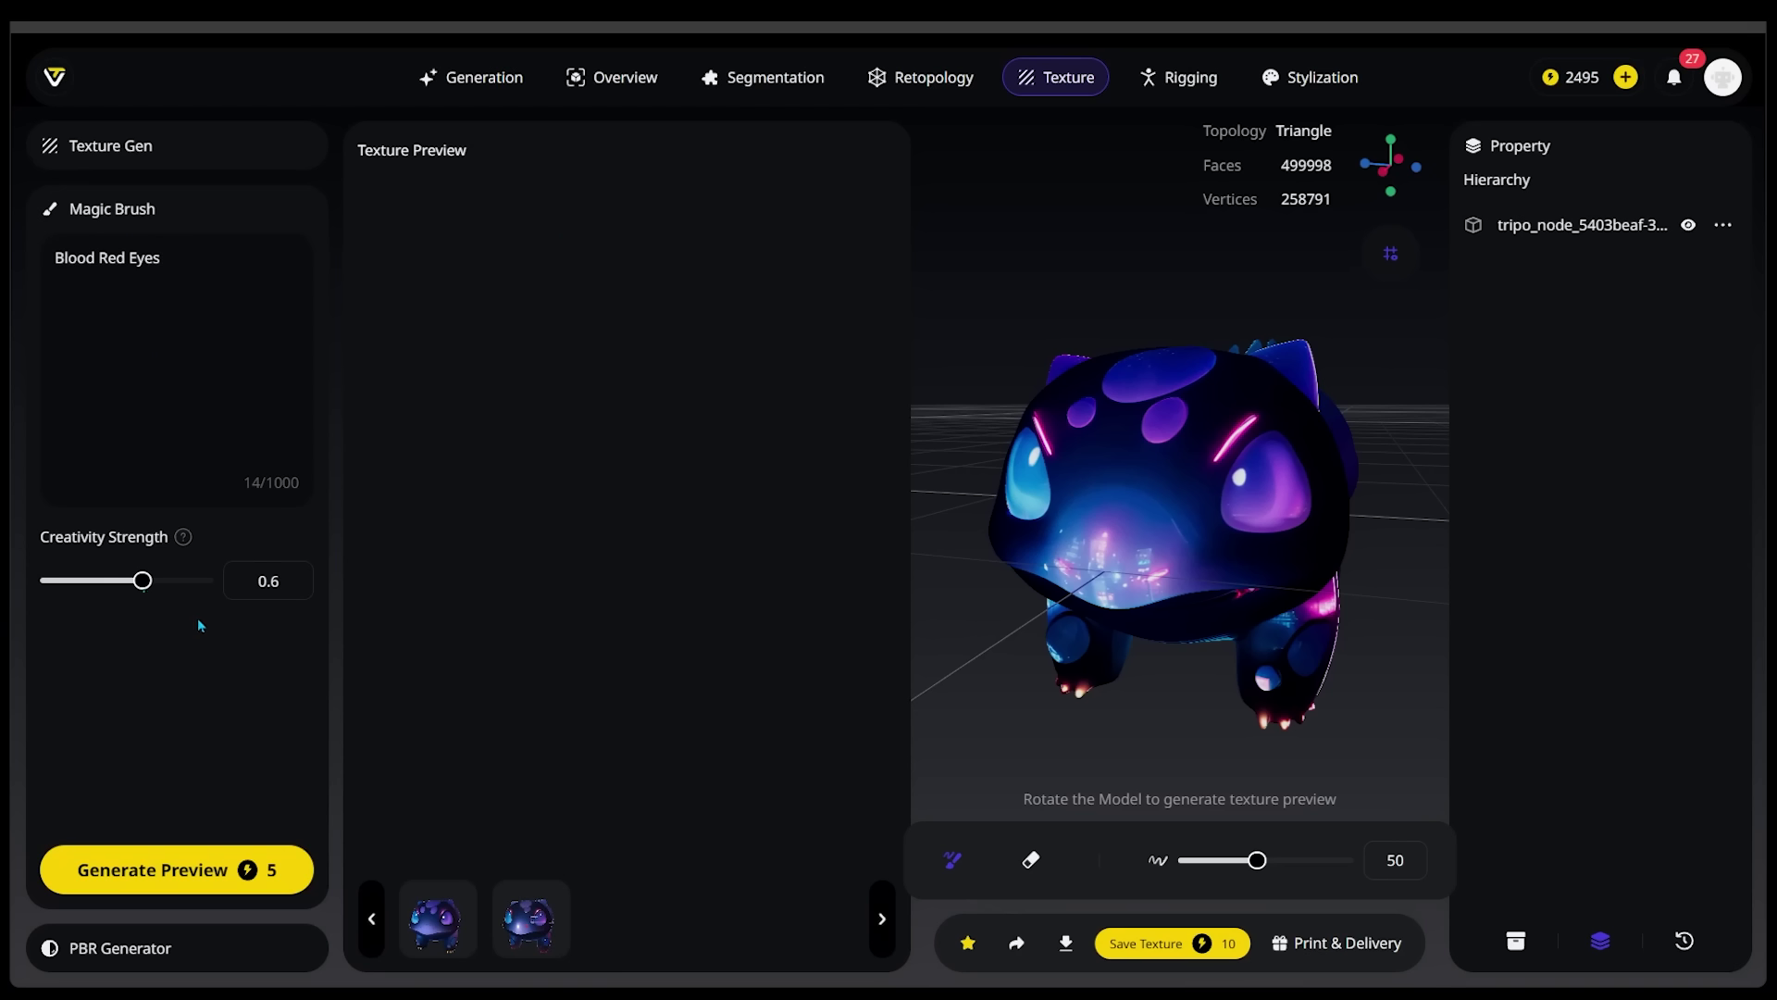
Try the maximum creativity strength for the Magic Brush prompt Blood Red Eyes.
{"action": "left_click_drag", "start_coordinate": [142, 580], "coordinate": [211, 603]}
{"action": "left_click_drag", "start_coordinate": [221, 604], "coordinate": [140, 595]}
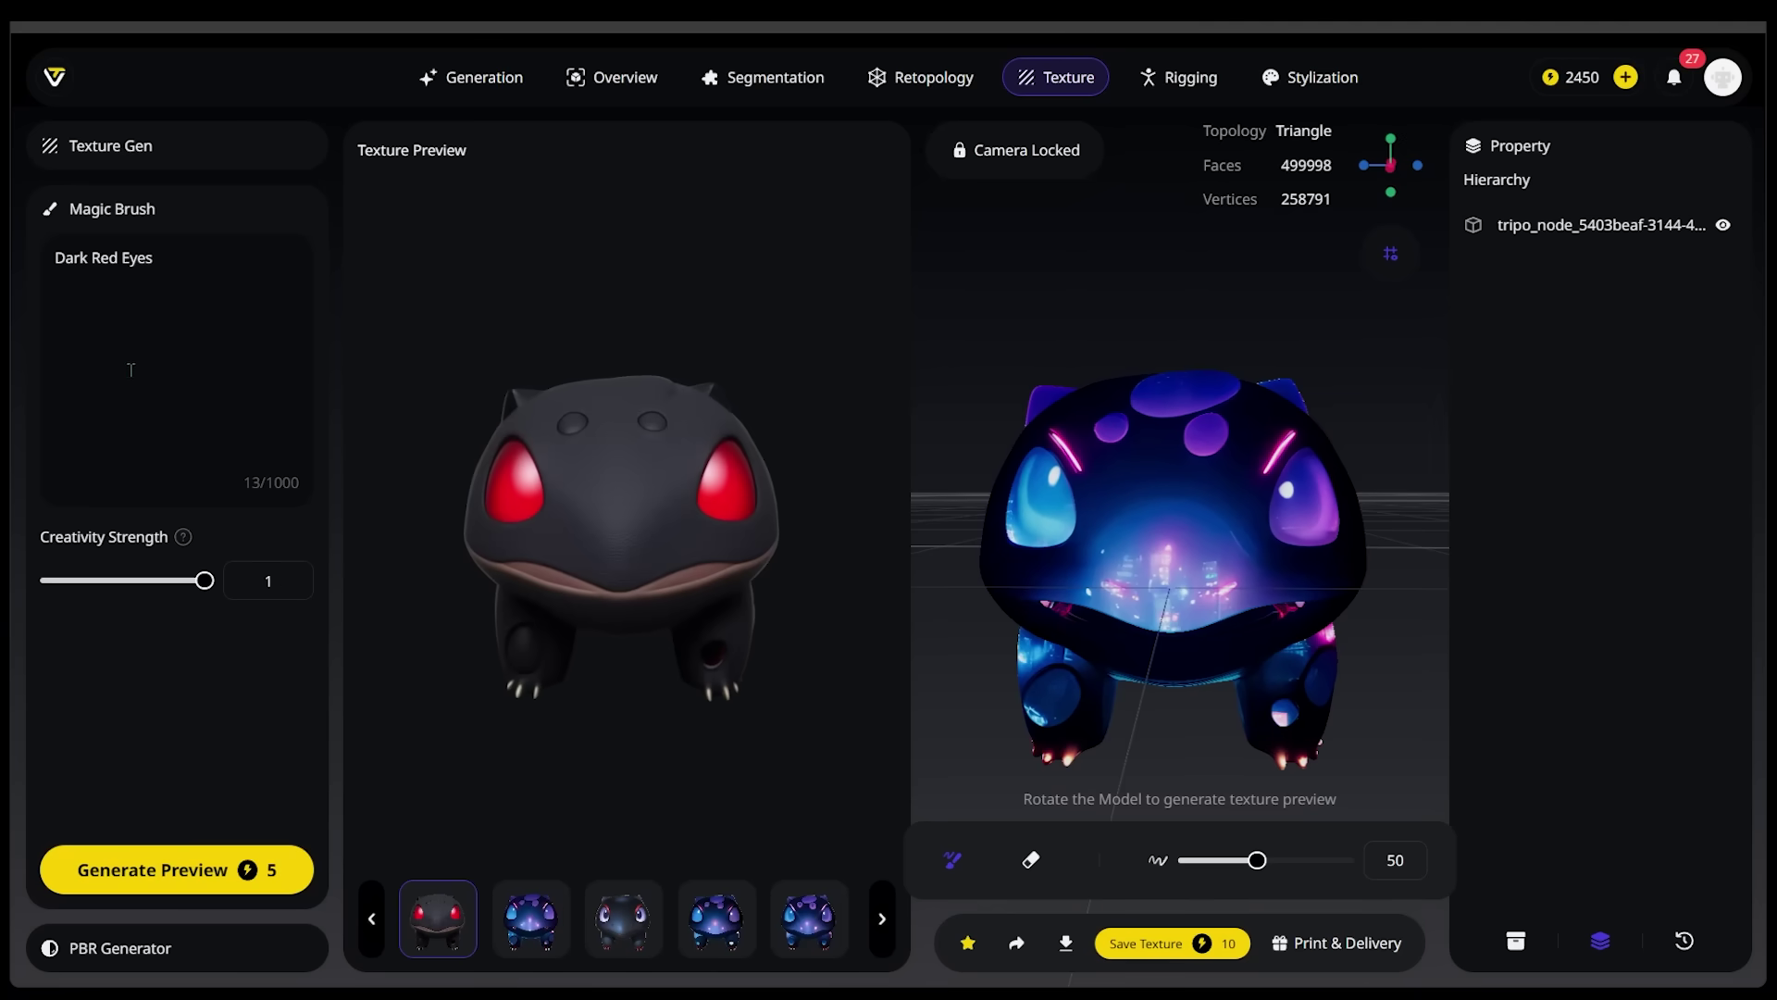
{"action": "left_click_drag", "start_coordinate": [193, 274], "coordinate": [41, 265]}
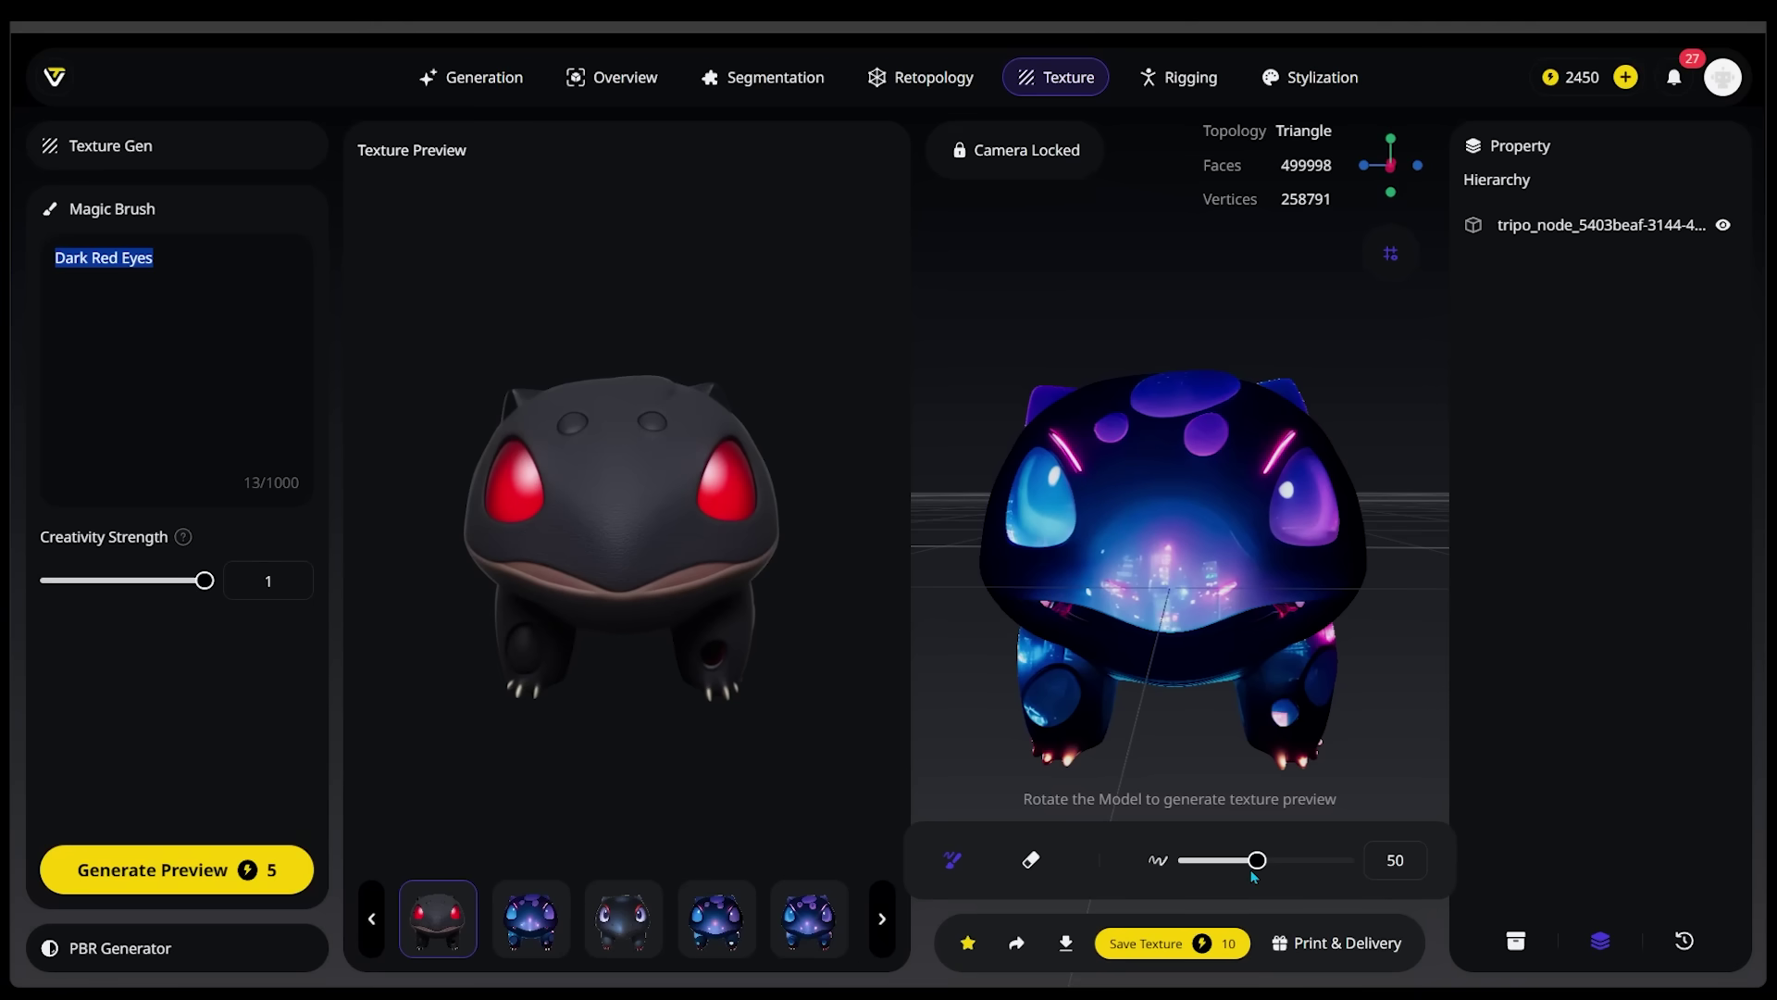
Paint the red preview texture onto both eyes with brush size 42, and refine the edge of one eye at size 10.
{"action": "left_click_drag", "start_coordinate": [1253, 868], "coordinate": [1241, 866]}
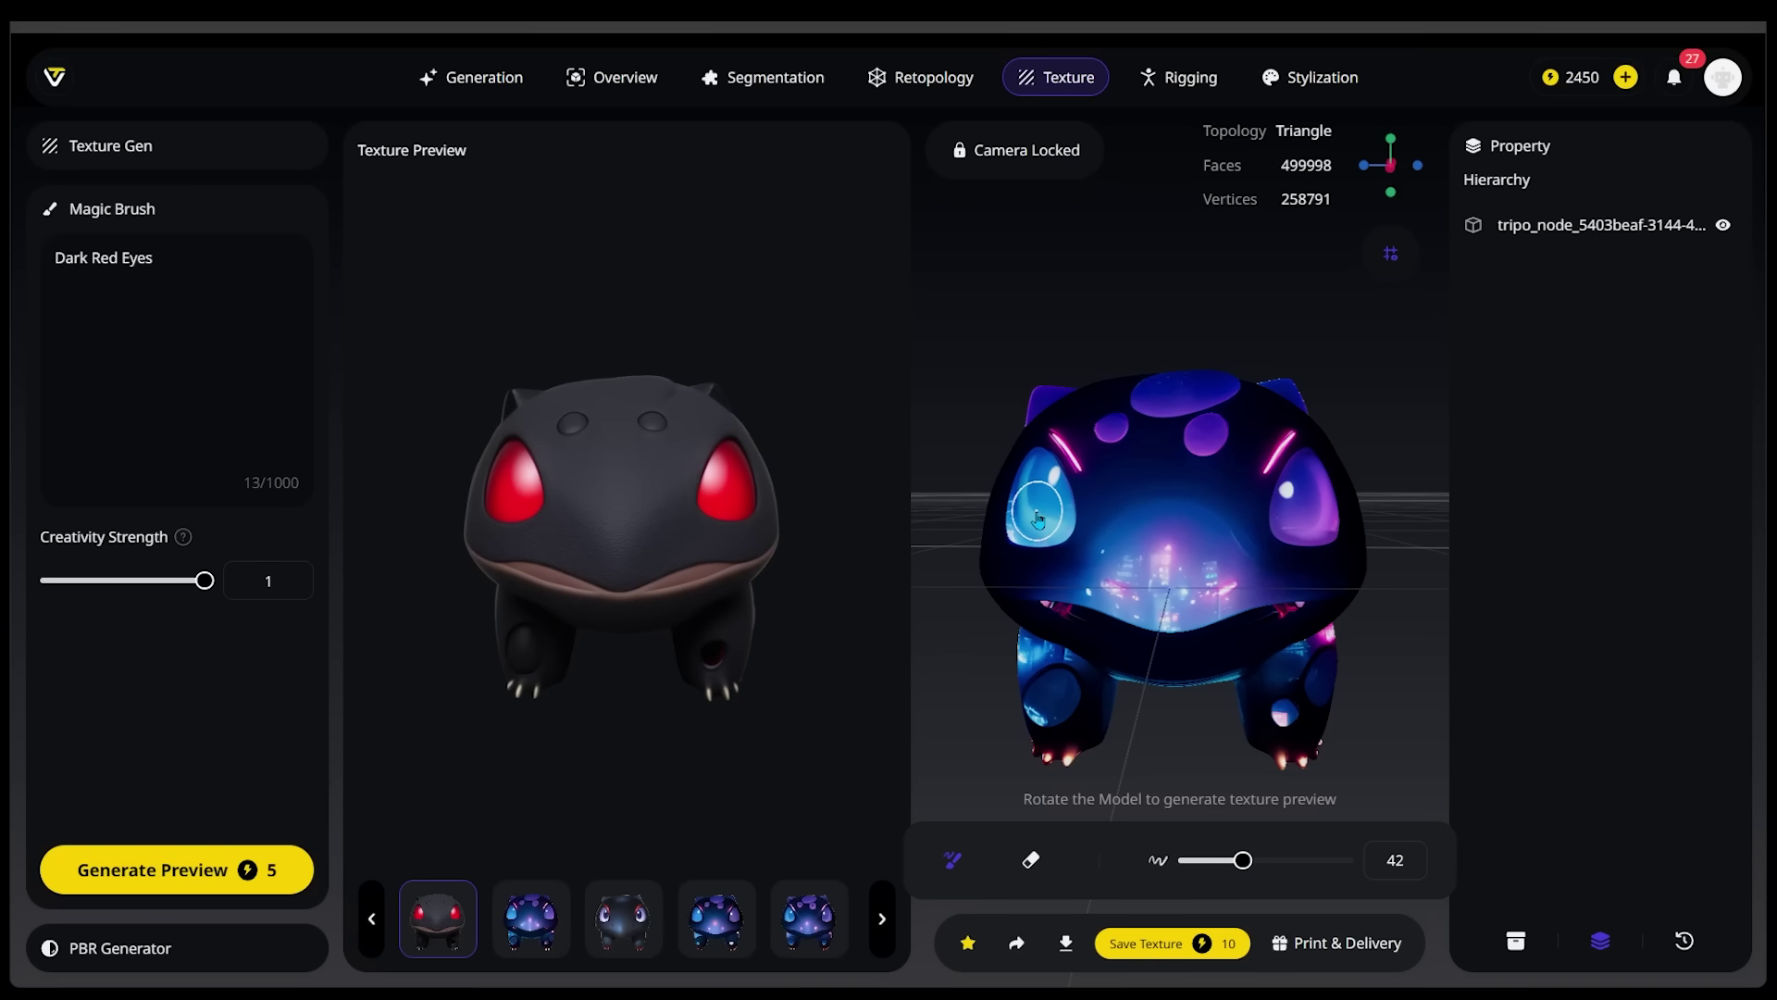
{"action": "mouse_move", "coordinate": [1038, 520]}
{"action": "left_mouse_down"}
{"action": "mouse_move", "coordinate": [1035, 498]}
{"action": "mouse_move", "coordinate": [1027, 523]}
{"action": "left_mouse_up"}
{"action": "left_click_drag", "start_coordinate": [1299, 517], "coordinate": [1306, 494]}
{"action": "left_click_drag", "start_coordinate": [1243, 860], "coordinate": [1183, 860]}
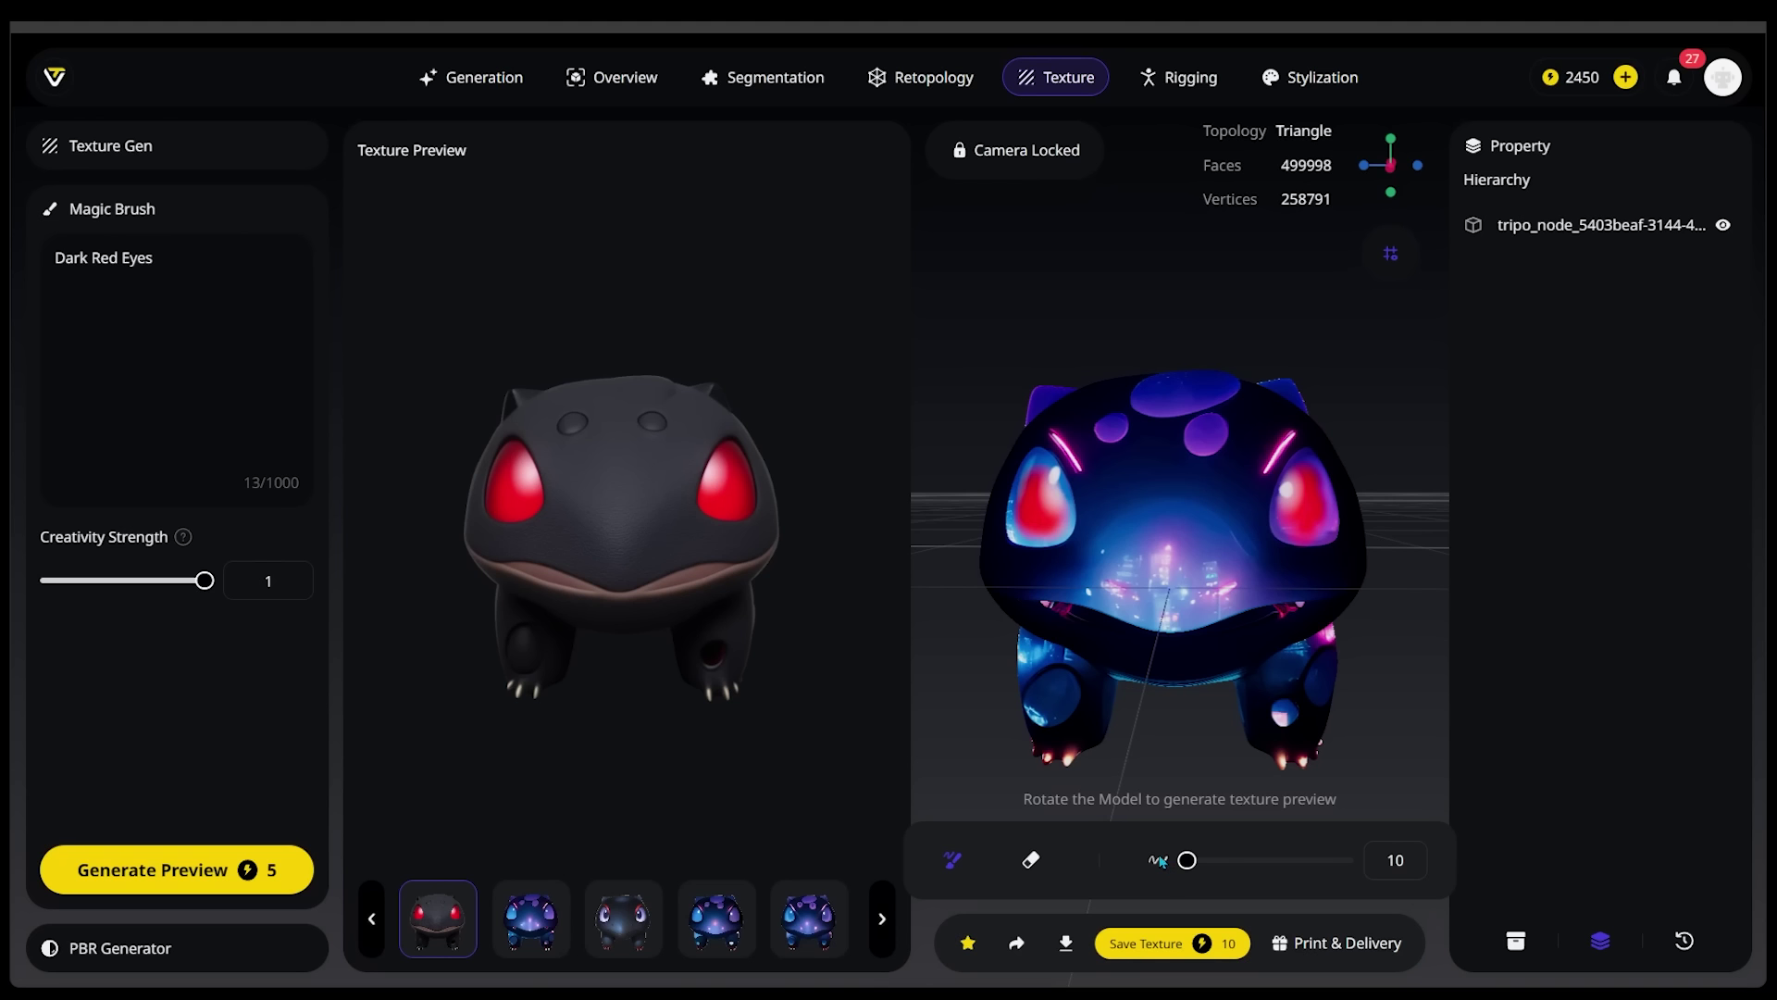
{"action": "mouse_move", "coordinate": [1062, 535]}
{"action": "left_mouse_down"}
{"action": "mouse_move", "coordinate": [1018, 510]}
{"action": "mouse_move", "coordinate": [1032, 481]}
{"action": "mouse_move", "coordinate": [1062, 512]}
{"action": "left_mouse_up"}
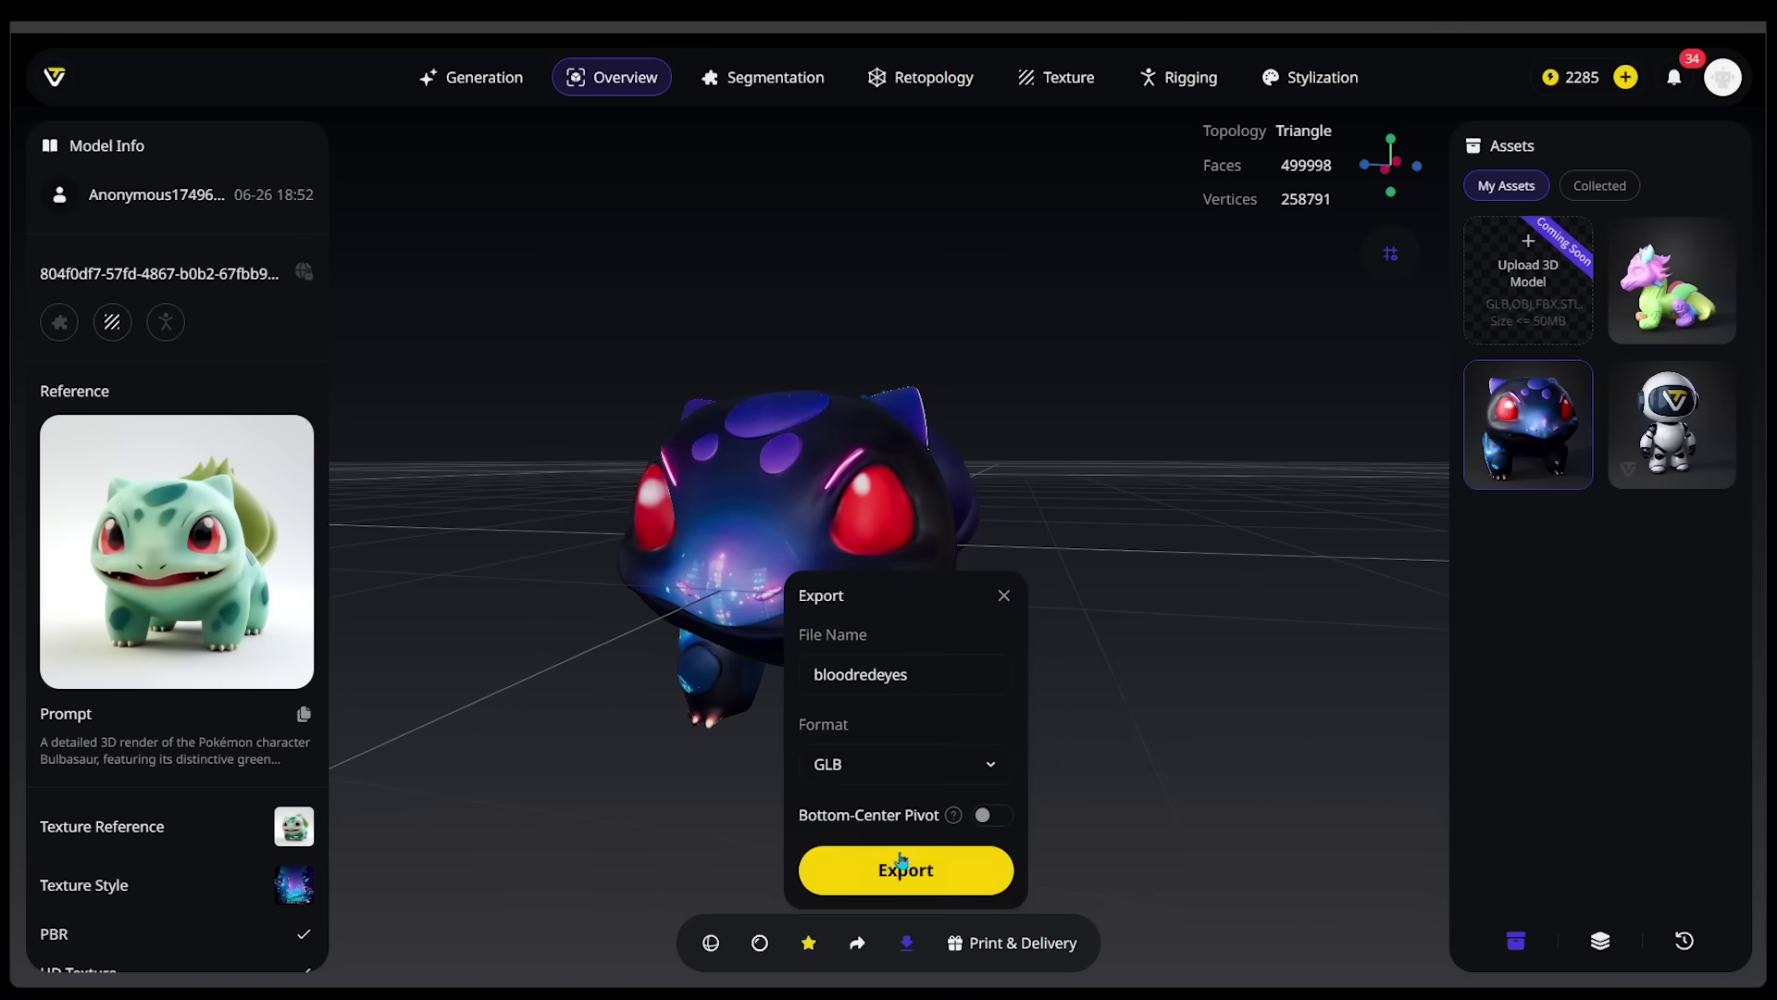
Export the red-eyed Bulbasaur model in GLB format under the file name bloodredeyes.
{"action": "left_click", "coordinate": [901, 860]}
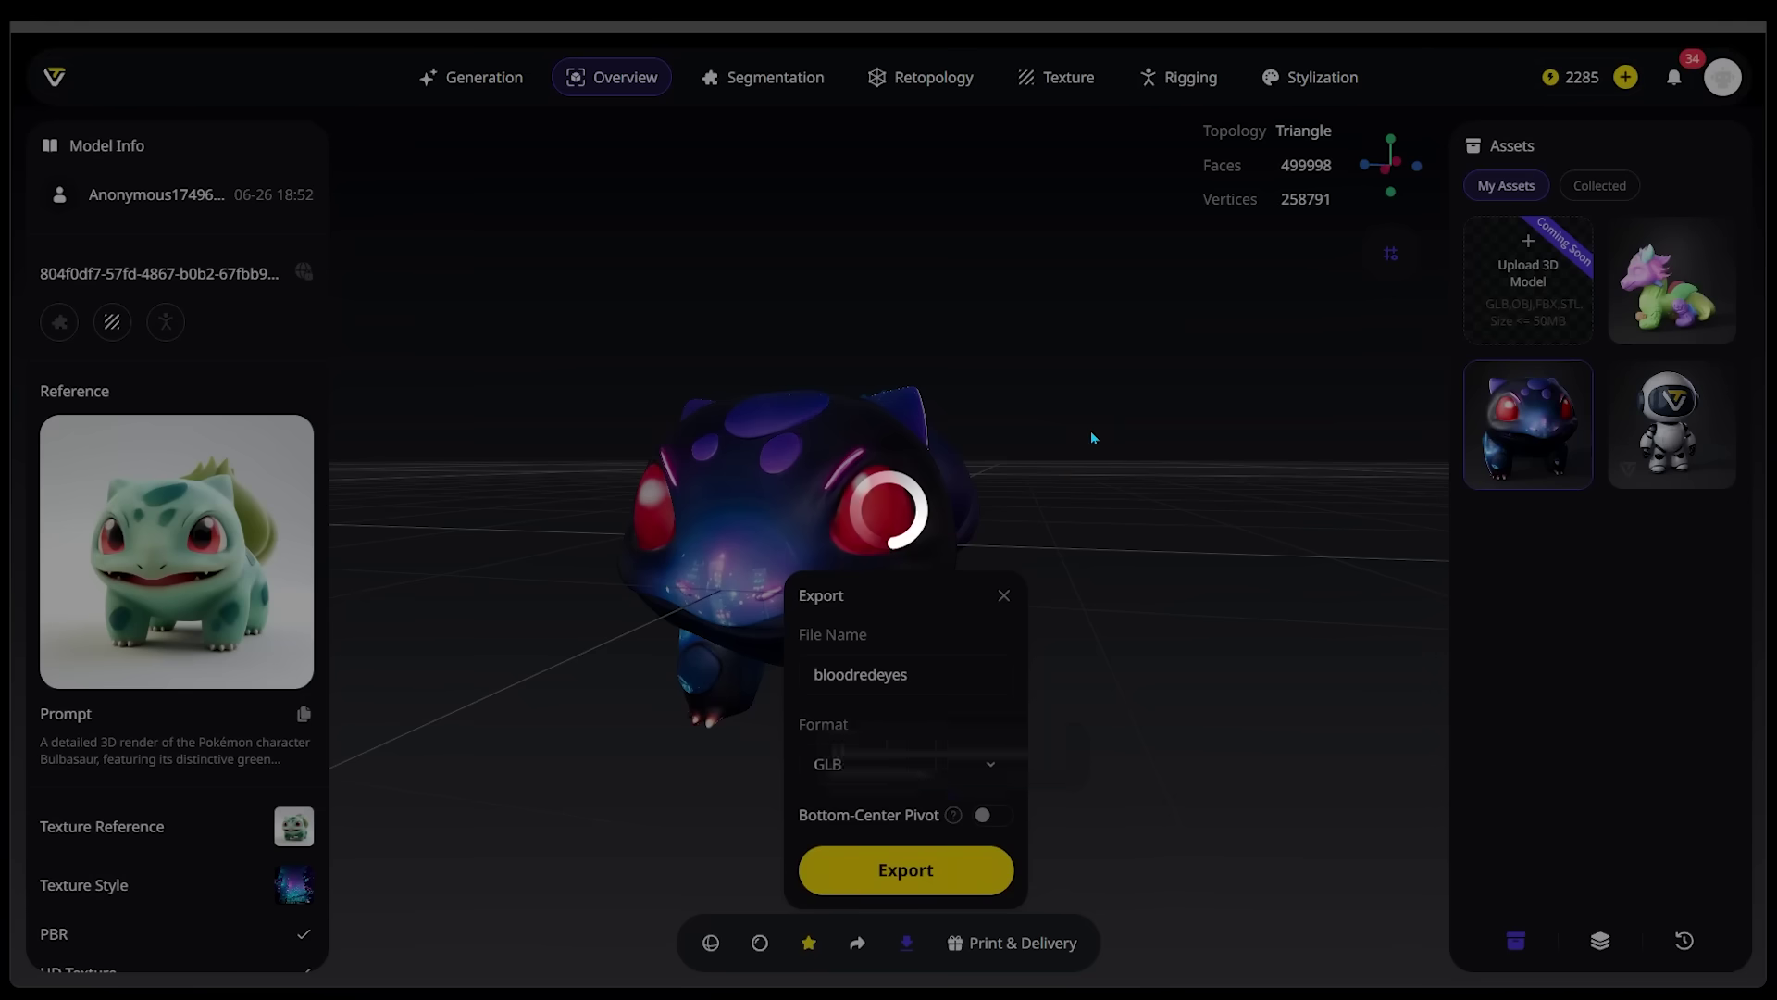